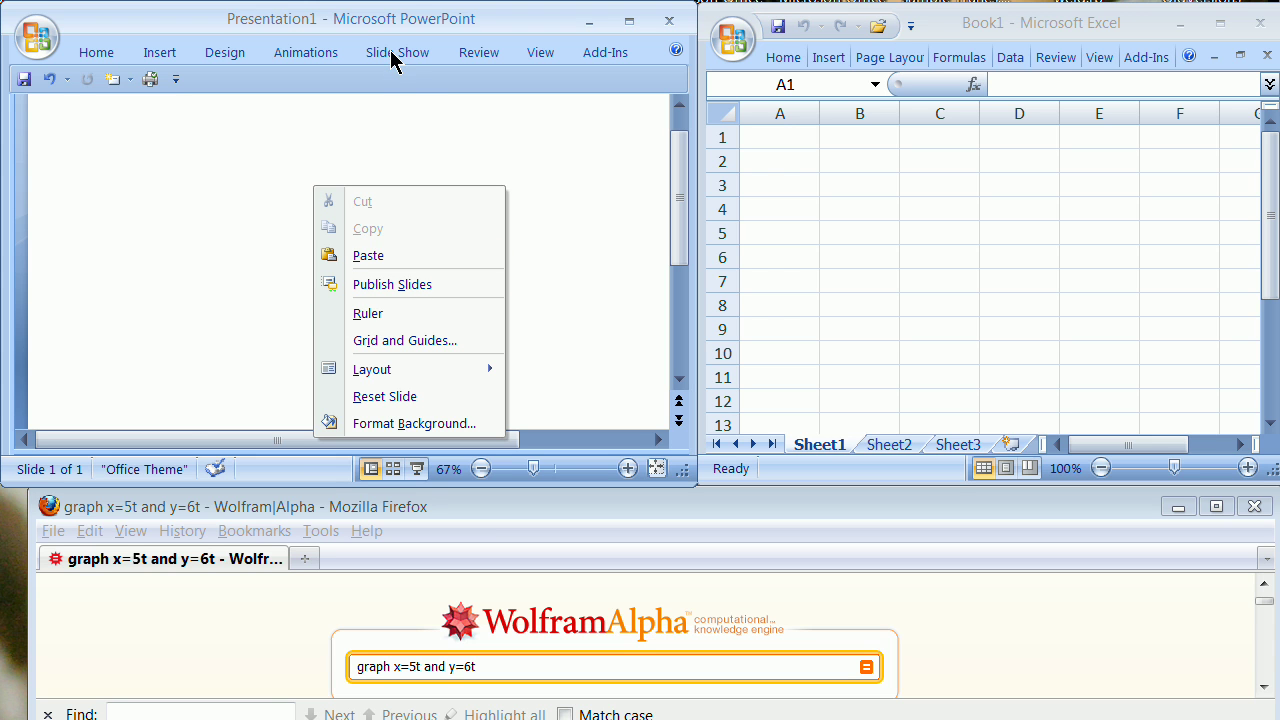
- Start inking on the blank slide and handwrite the equations x=5t and y=6t in red
click(251, 257)
right_click(251, 257)
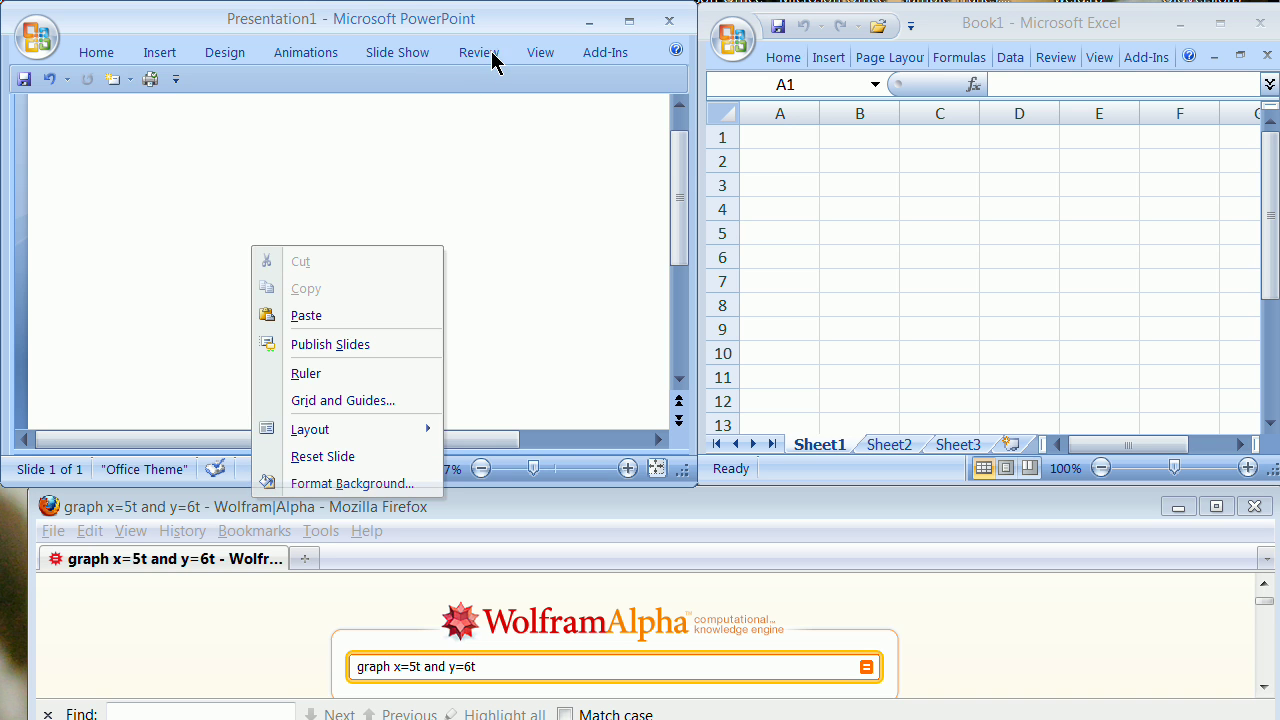
click(476, 60)
click(595, 112)
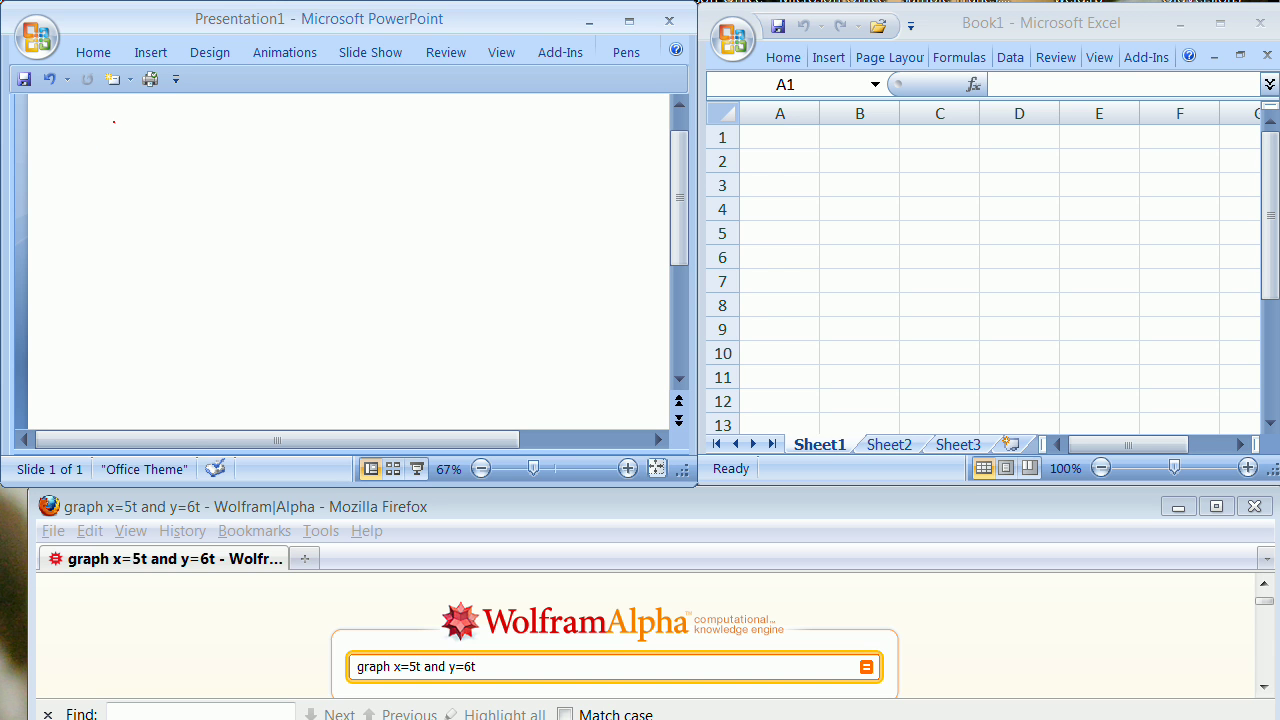
mouse_move(124, 120)
mouse_down()
mouse_move(113, 155)
mouse_move(130, 158)
mouse_move(151, 132)
mouse_move(166, 148)
mouse_move(180, 118)
mouse_move(205, 148)
mouse_move(211, 115)
mouse_up()
mouse_move(130, 188)
mouse_down()
mouse_move(106, 250)
mouse_move(129, 209)
mouse_move(166, 193)
mouse_move(199, 214)
mouse_move(216, 186)
mouse_up()
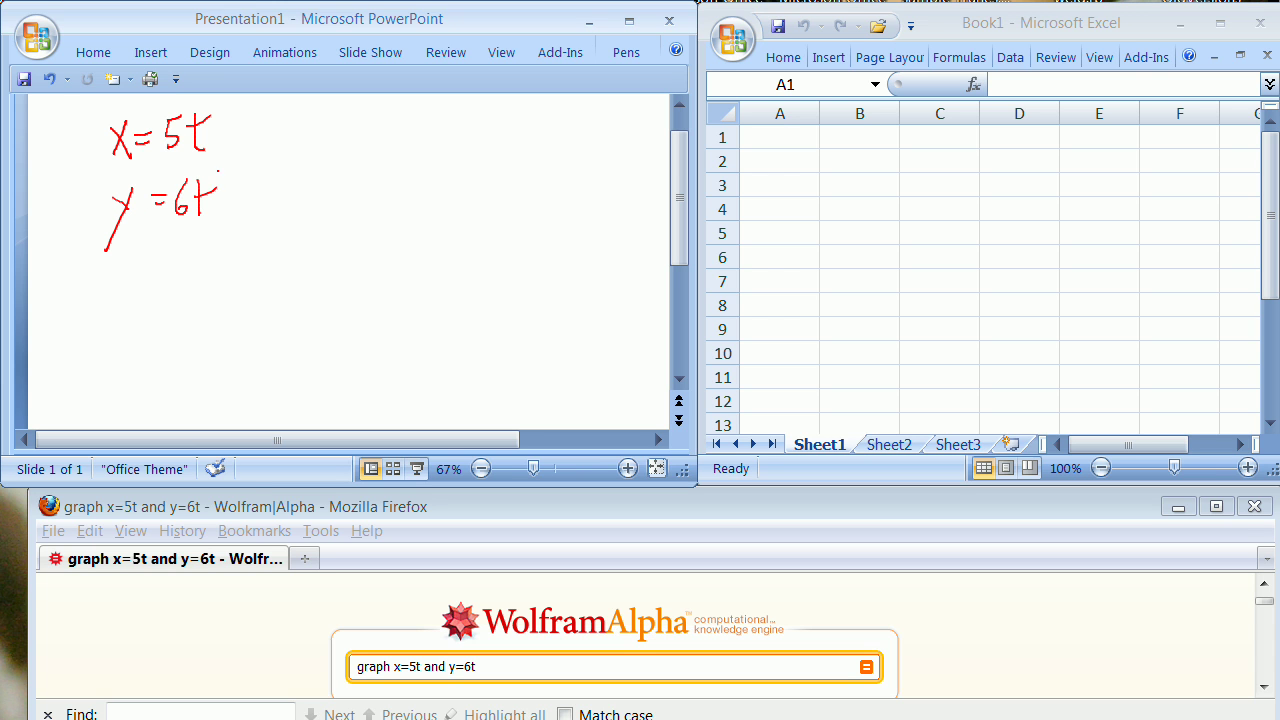
- Draw a closing brace beside the two equations, label it "parametric", and handwrite "weather" farther along the slide
mouse_move(226, 113)
mouse_down()
mouse_move(245, 168)
mouse_move(232, 222)
mouse_up()
mouse_move(277, 152)
mouse_down()
mouse_move(277, 188)
mouse_move(275, 165)
mouse_move(298, 168)
mouse_move(310, 152)
mouse_move(346, 150)
mouse_move(358, 166)
mouse_move(376, 140)
mouse_move(398, 142)
mouse_move(403, 161)
mouse_up()
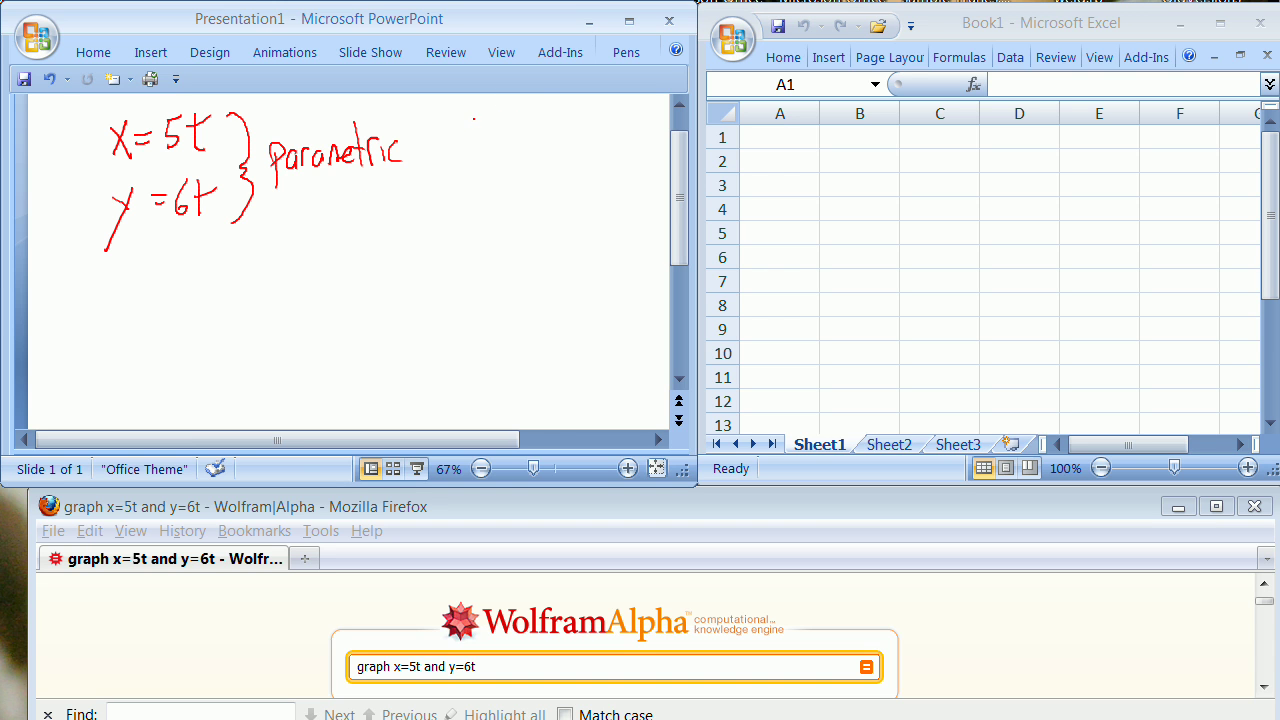
mouse_move(455, 124)
mouse_down()
mouse_move(494, 136)
mouse_move(547, 116)
mouse_up()
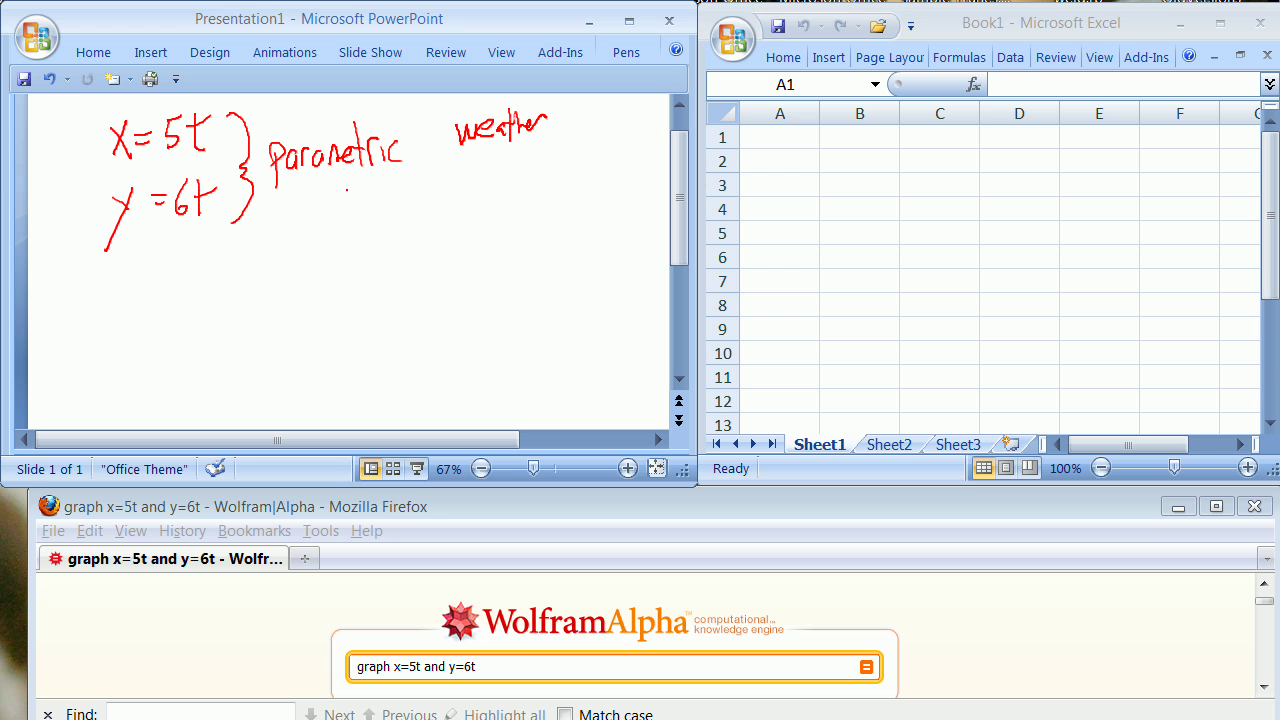
click(775, 137)
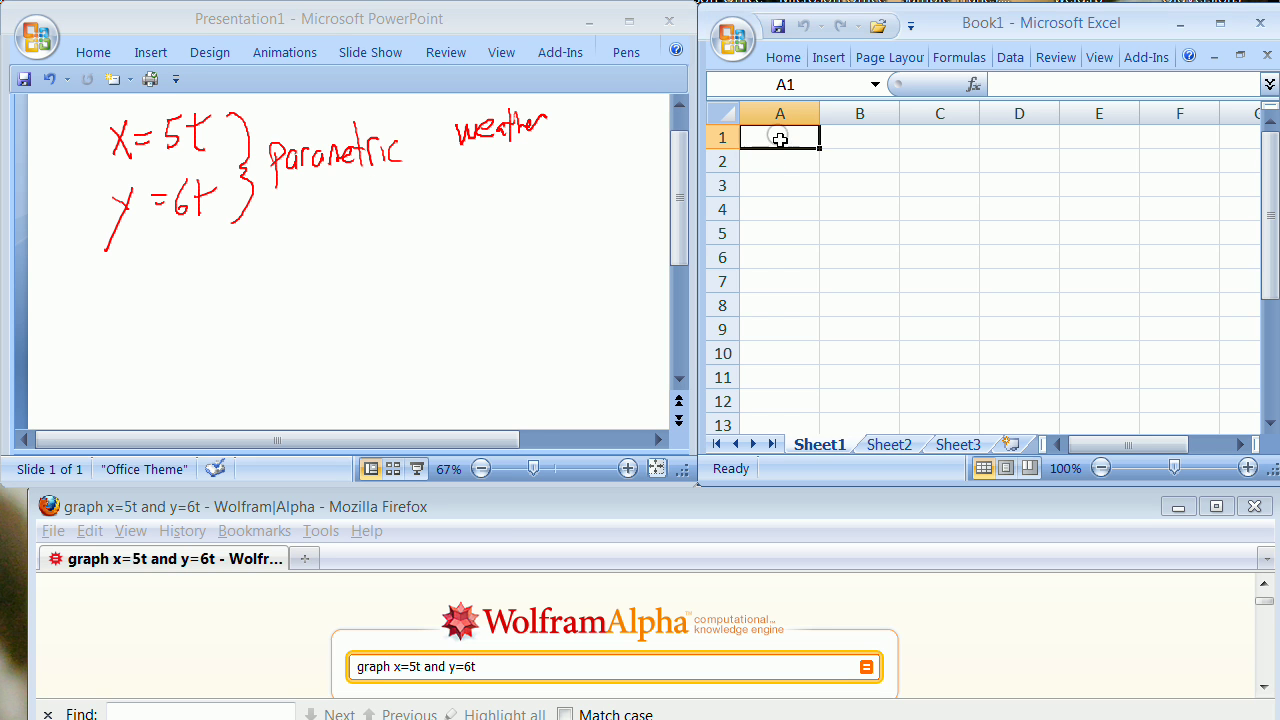
click(612, 172)
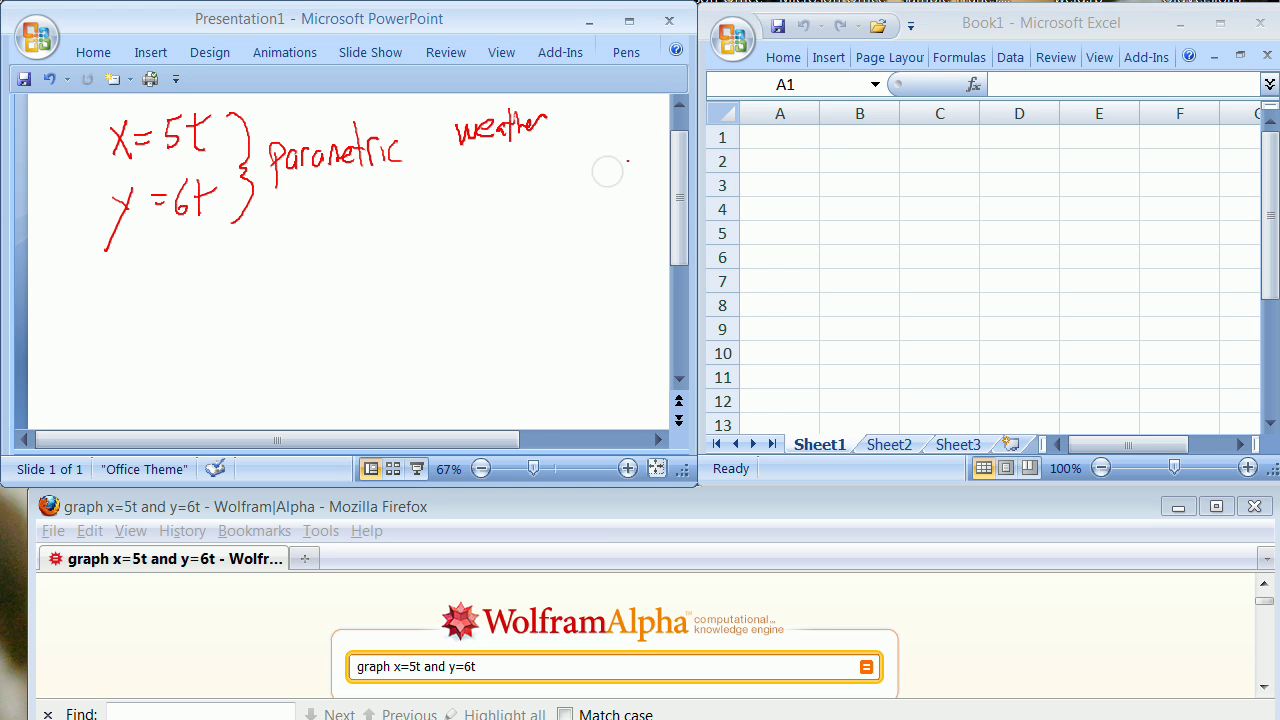
click(775, 148)
click(569, 170)
click(775, 146)
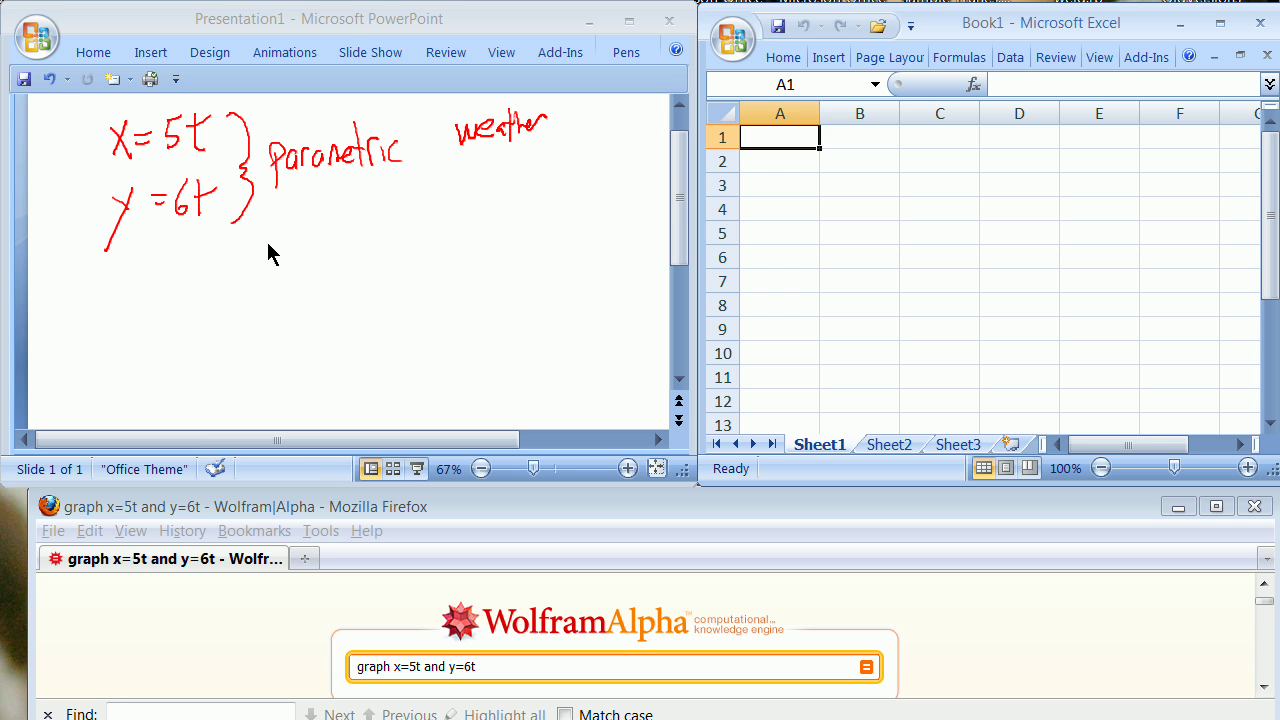
- Draw a pair of axis arrows below the equations, labelling the horizontal one X and the vertical one Z
click(203, 265)
mouse_move(101, 404)
mouse_down()
mouse_move(185, 402)
mouse_move(172, 412)
mouse_move(171, 393)
mouse_up()
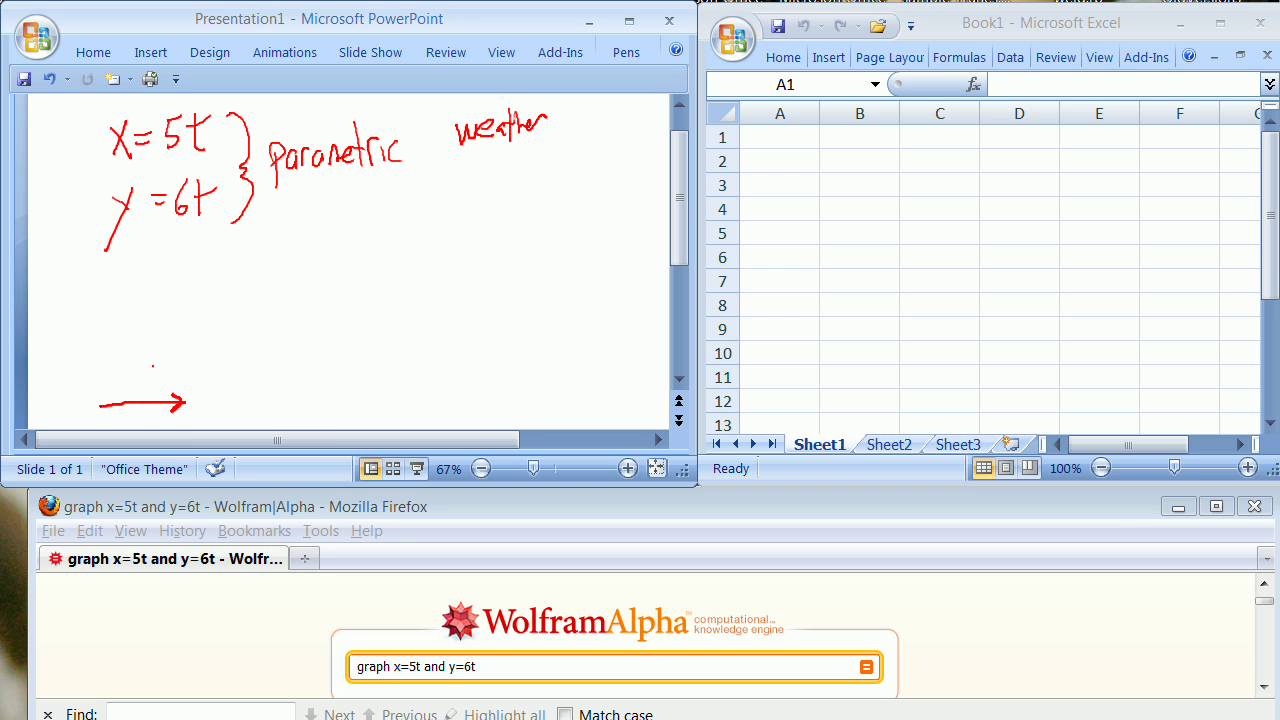
drag(101, 333, 101, 412)
mouse_move(101, 333)
mouse_down()
mouse_move(113, 344)
mouse_move(91, 337)
mouse_up()
mouse_move(209, 392)
mouse_down()
mouse_move(225, 415)
mouse_move(206, 416)
mouse_up()
mouse_move(96, 285)
mouse_down()
mouse_move(97, 313)
mouse_move(109, 314)
mouse_move(108, 284)
mouse_move(101, 303)
mouse_move(119, 321)
mouse_move(122, 303)
mouse_up()
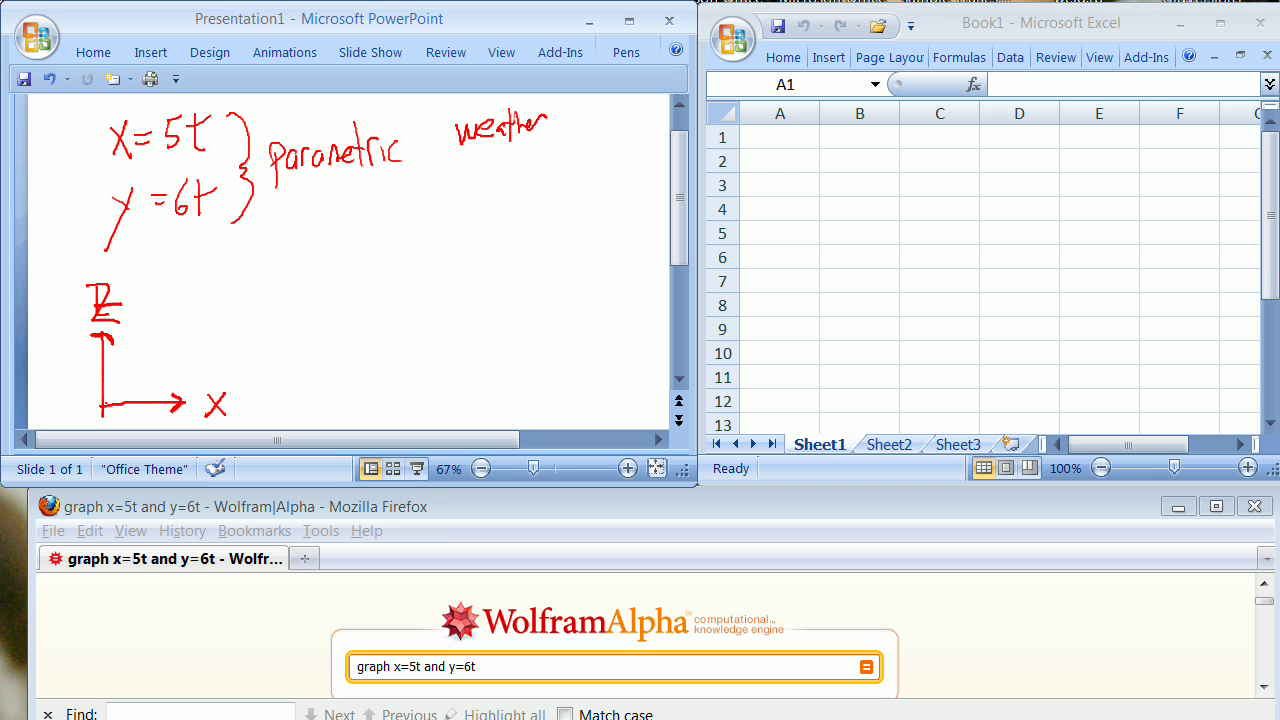
- Add a circled-dot Y axis at the origin, and write z=1t under the other equations with the brace extended around it
drag(84, 393, 78, 396)
click(82, 404)
drag(71, 377, 63, 388)
drag(63, 386, 62, 402)
mouse_move(124, 245)
mouse_down()
mouse_move(126, 267)
mouse_move(178, 270)
mouse_move(195, 254)
mouse_move(204, 270)
mouse_up()
mouse_move(190, 255)
mouse_down()
mouse_move(208, 254)
mouse_move(222, 281)
mouse_up()
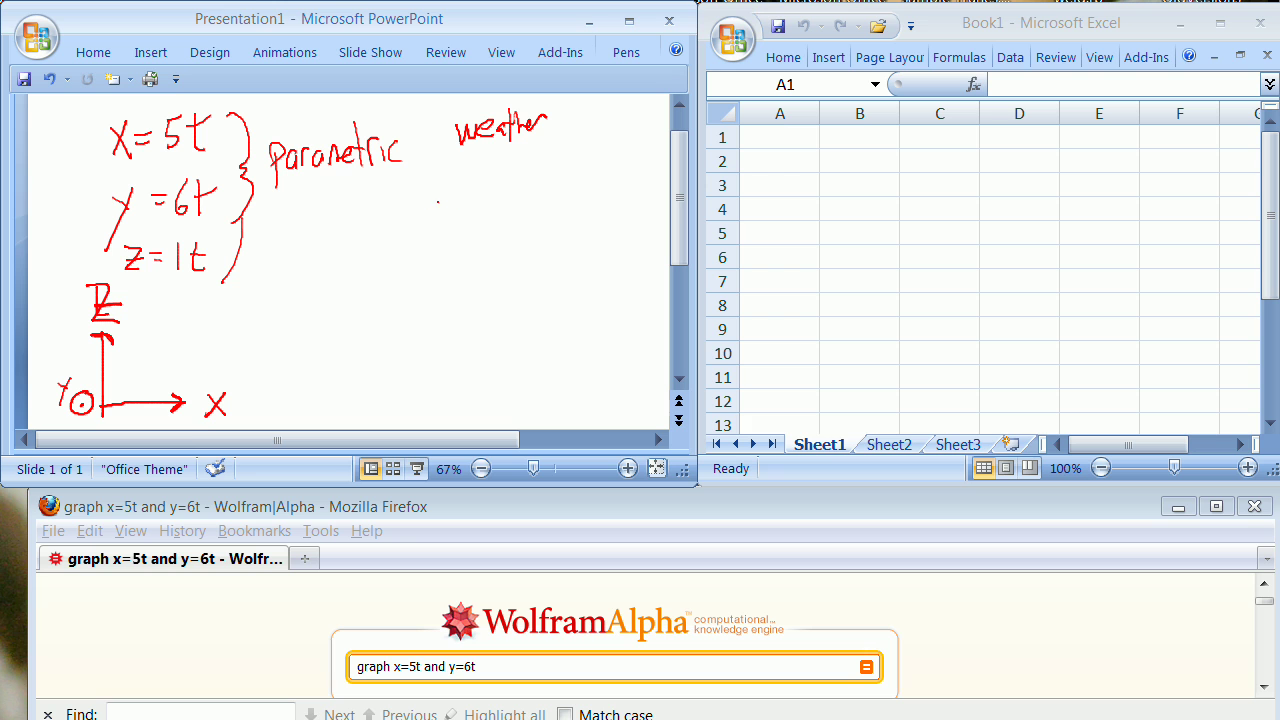
- Handwrite the point (x, y, z) below "weather" and the matching bracketed column vector of x, y and z beneath it
mouse_move(410, 186)
mouse_down()
mouse_move(408, 214)
mouse_move(432, 210)
mouse_up()
mouse_move(431, 194)
mouse_down()
mouse_move(421, 208)
mouse_move(442, 246)
mouse_move(461, 213)
mouse_move(512, 234)
mouse_move(478, 250)
mouse_move(500, 347)
mouse_up()
click(476, 208)
drag(538, 248, 547, 328)
mouse_move(522, 245)
mouse_down()
mouse_move(500, 320)
mouse_move(523, 337)
mouse_up()
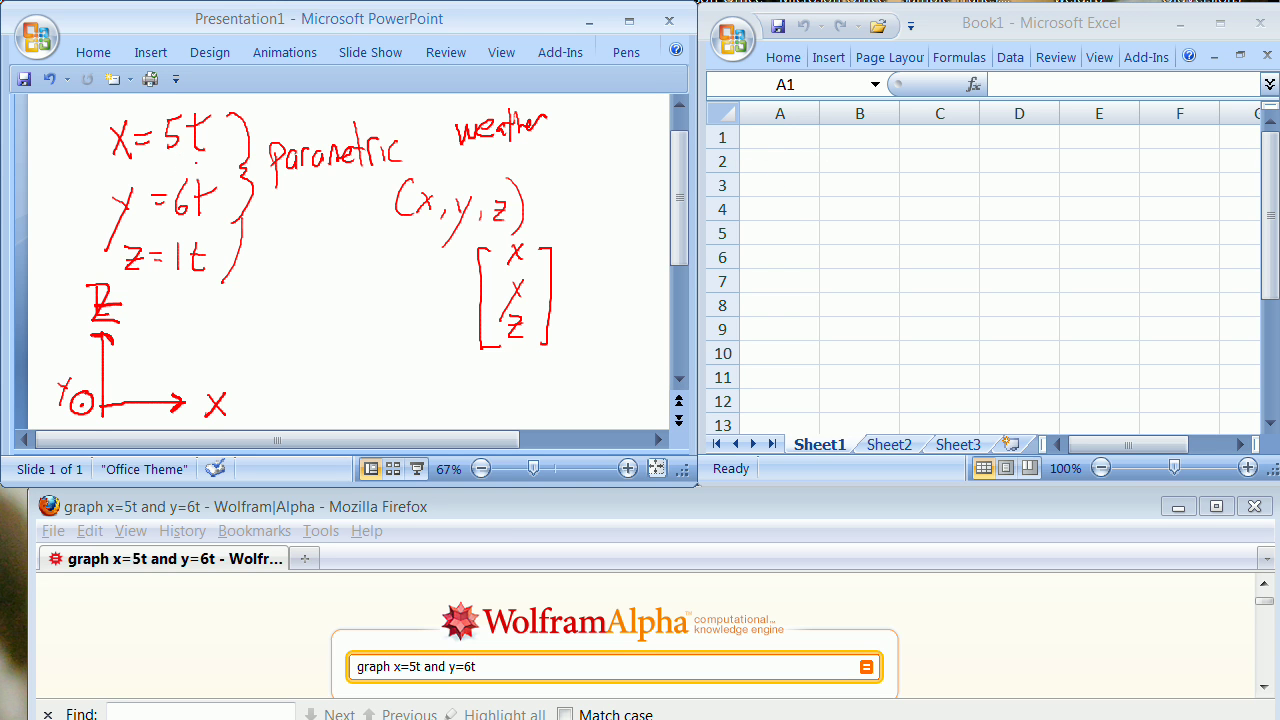
- Switch to Wolfram|Alpha in Firefox and try the query "graph x=5t and y=6t and z=1t"
click(500, 662)
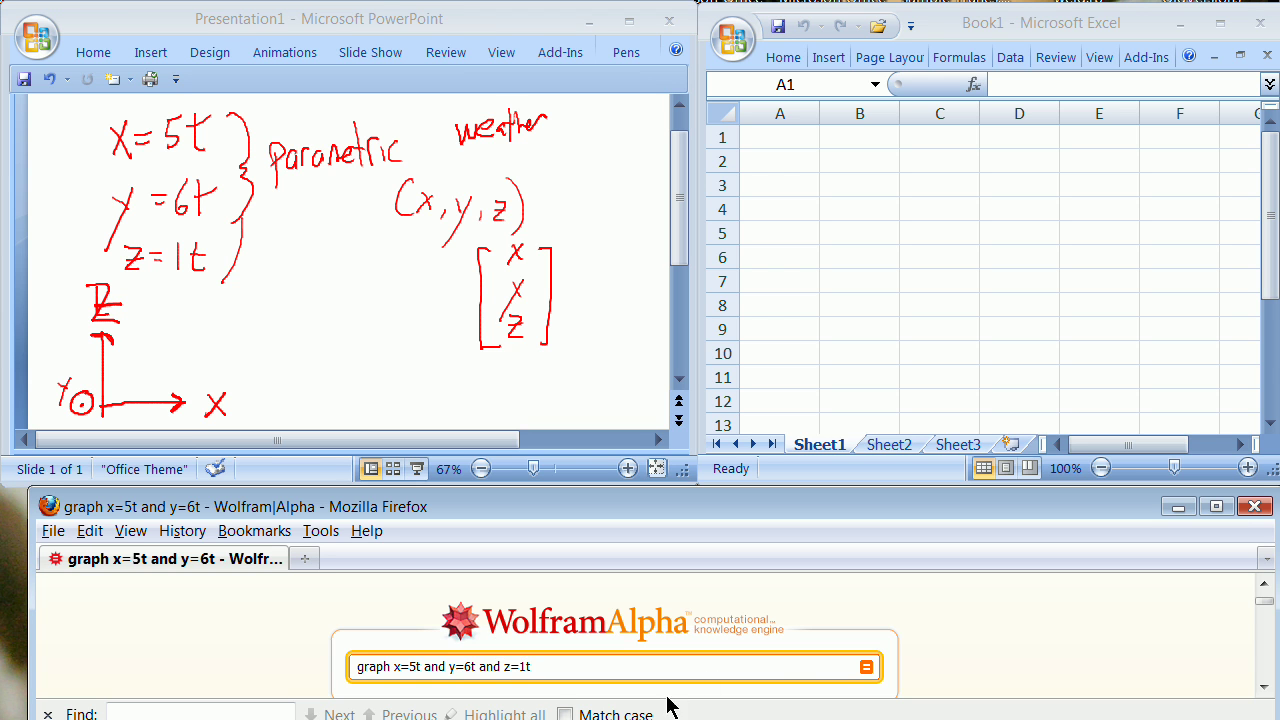
click(866, 668)
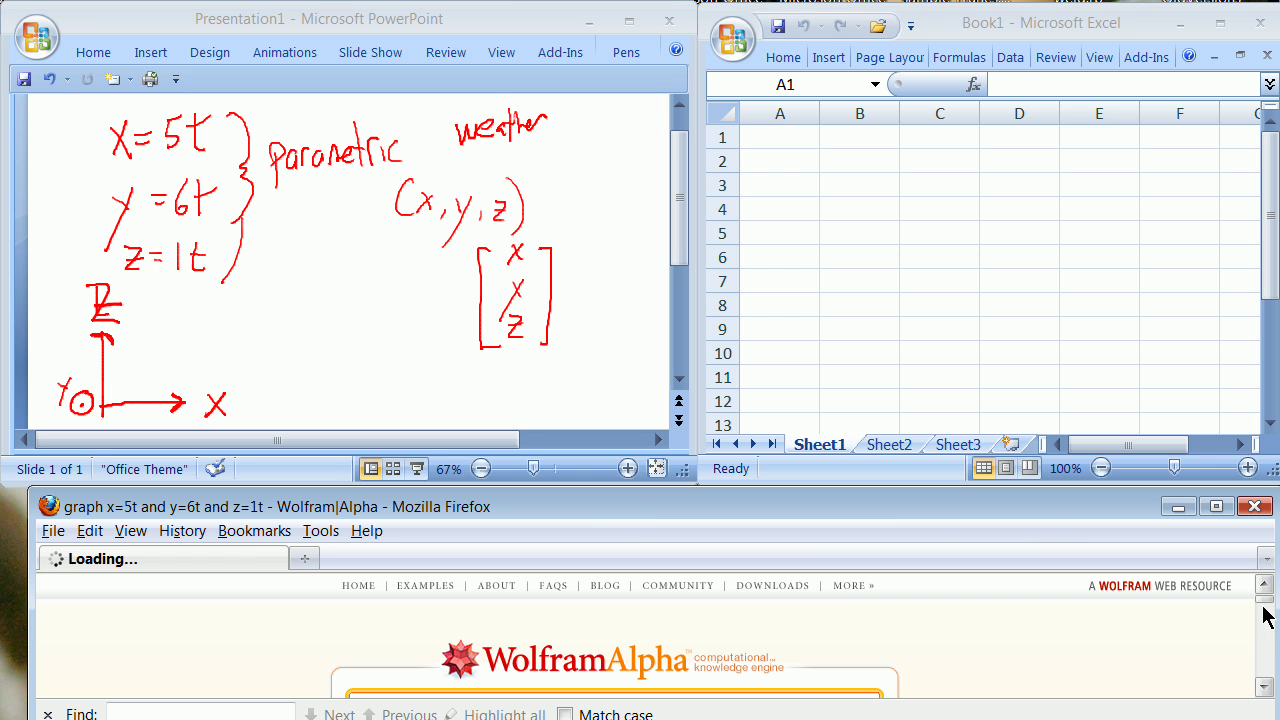
mouse_move(1263, 601)
mouse_down()
mouse_move(1247, 640)
mouse_move(1268, 583)
mouse_up()
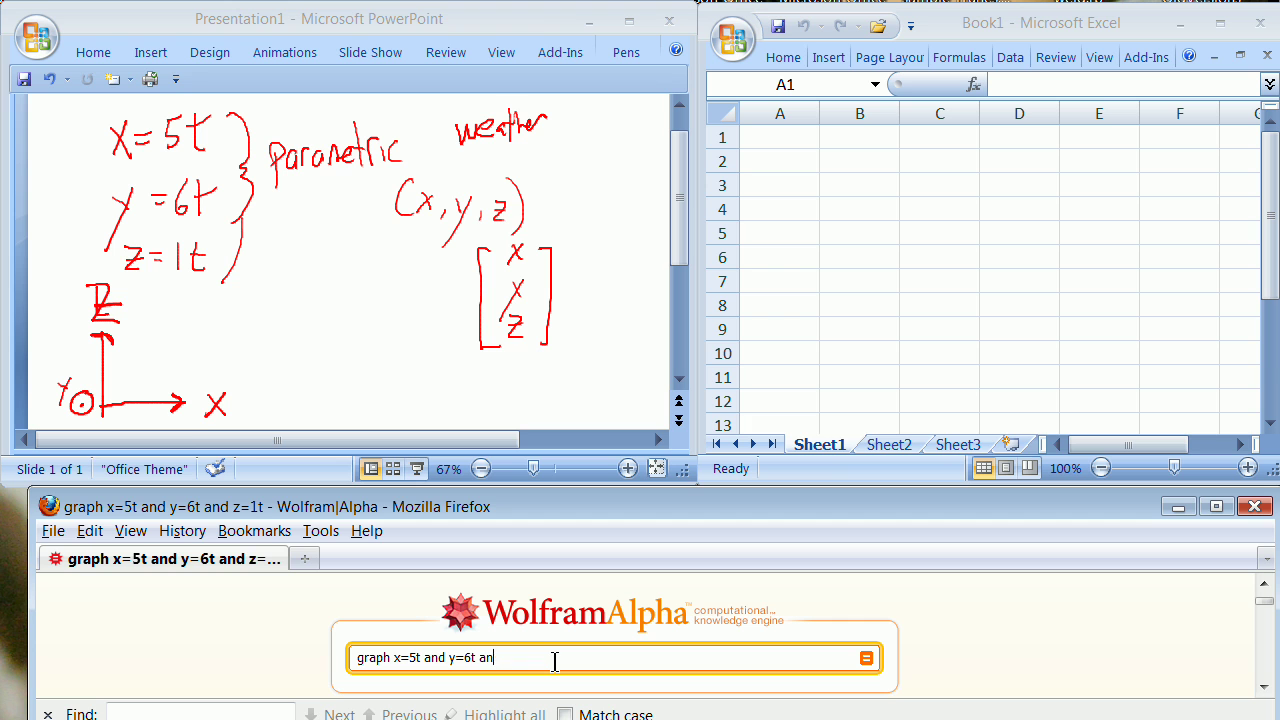
- Run the query "graph x=5t and y=6t" and examine the input interpretation and the resulting plot
key(Return)
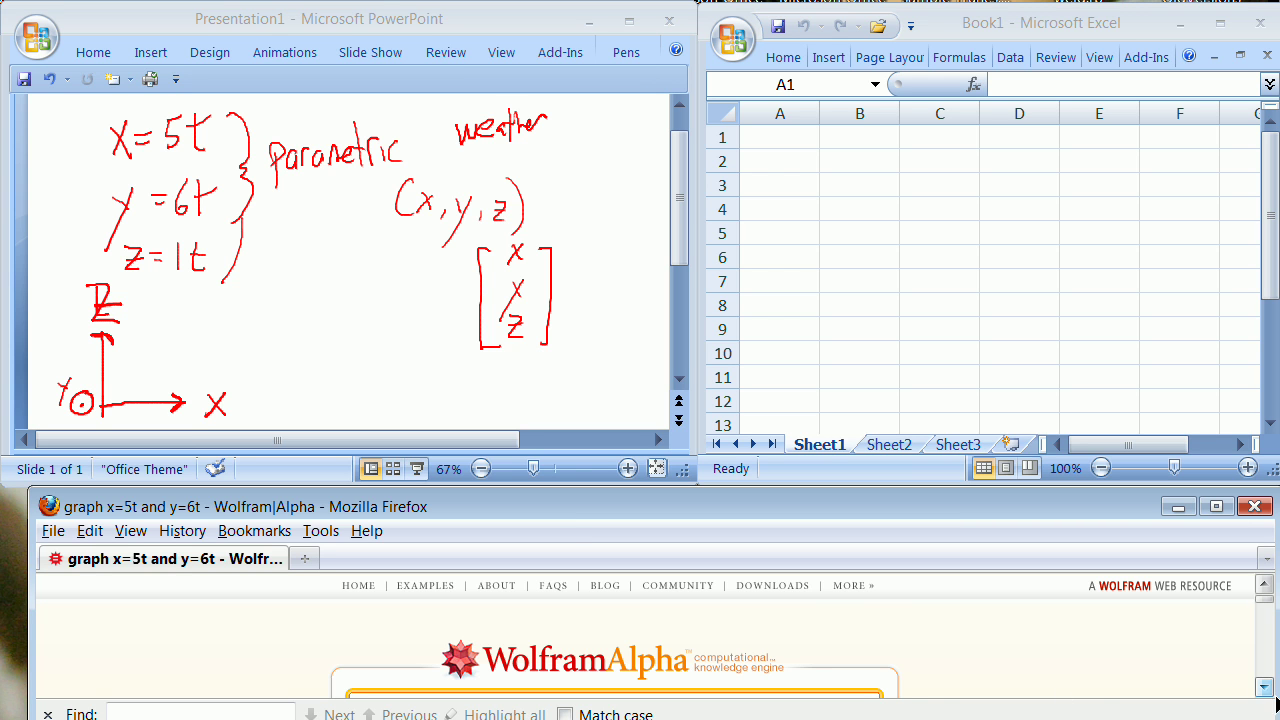
click(1265, 686)
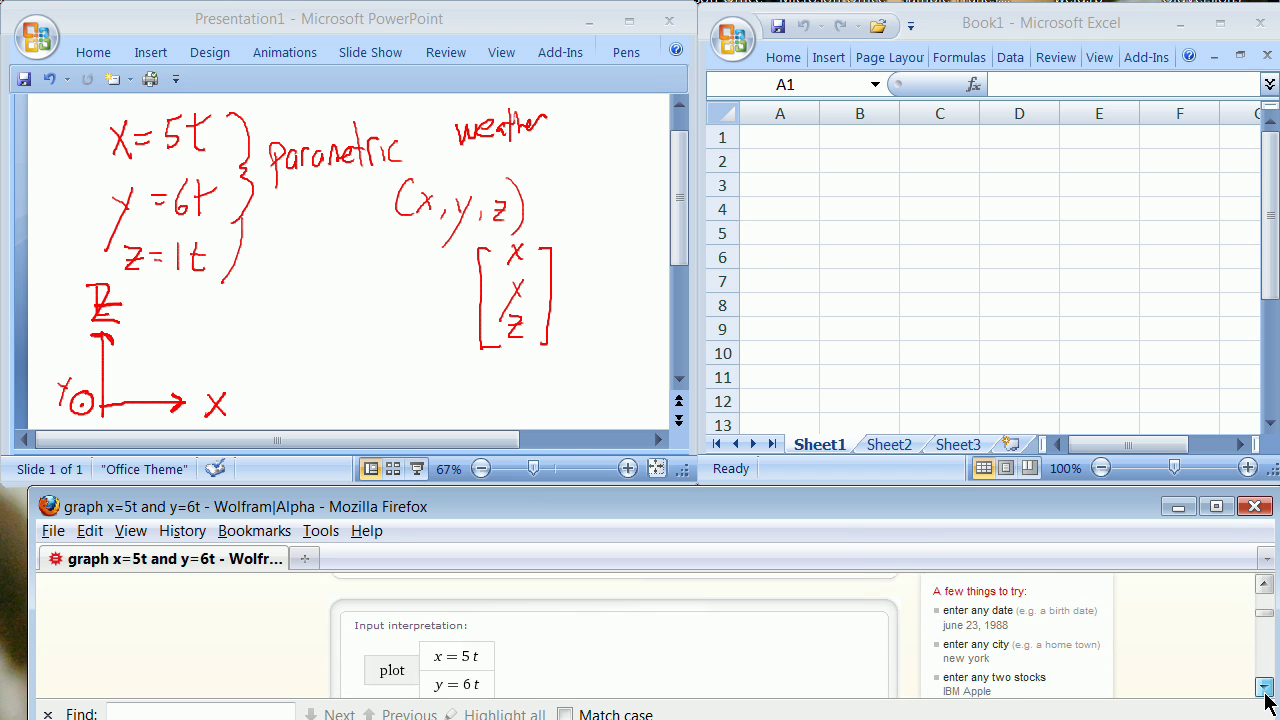
click(1264, 688)
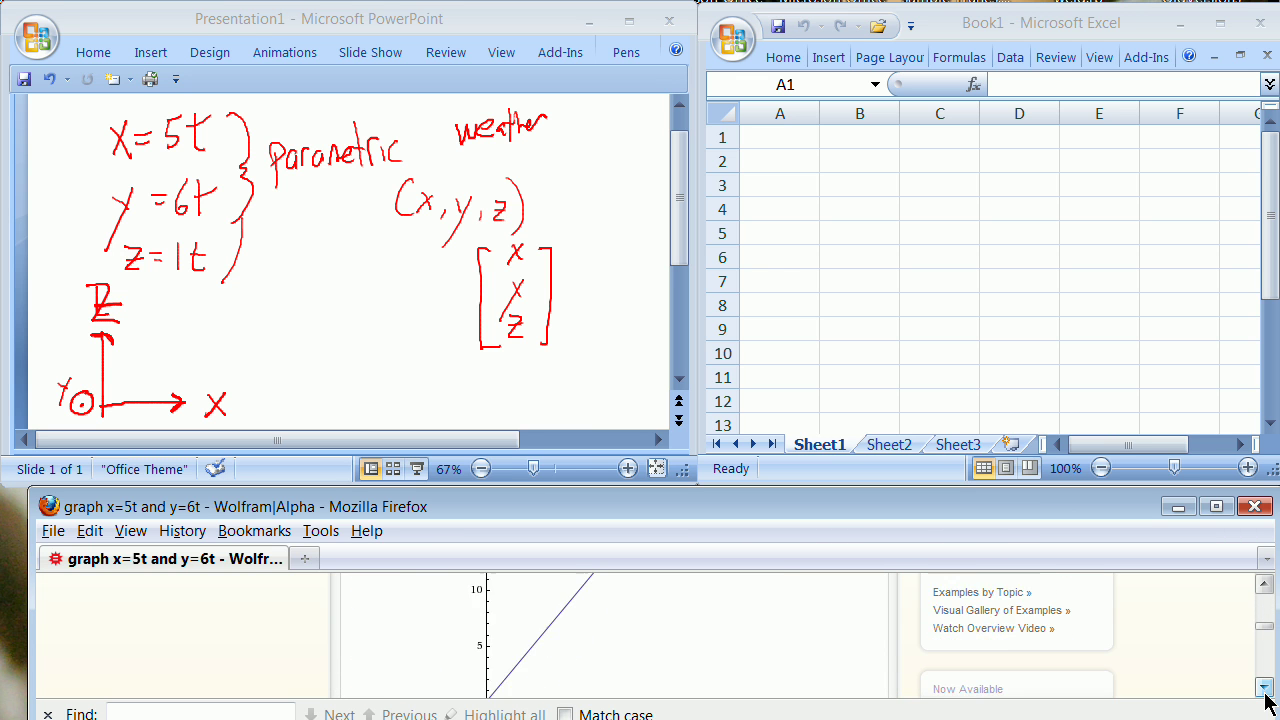
click(1265, 688)
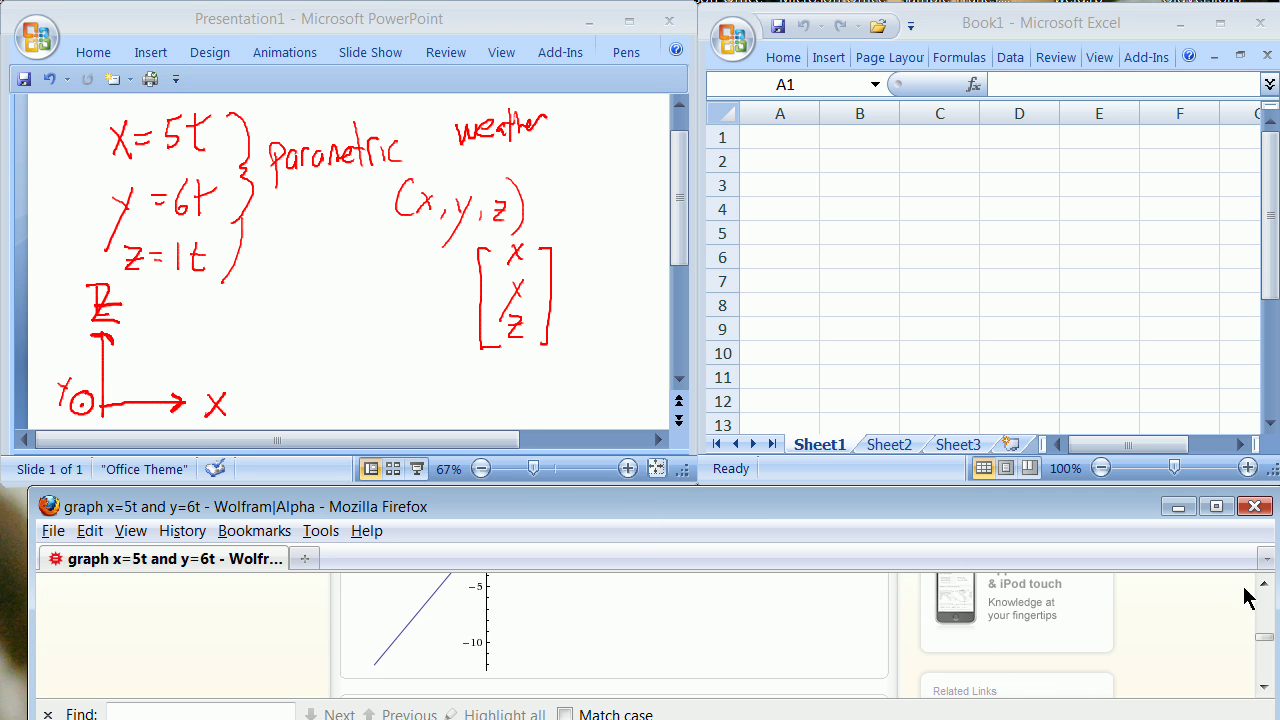
drag(1267, 652, 1268, 592)
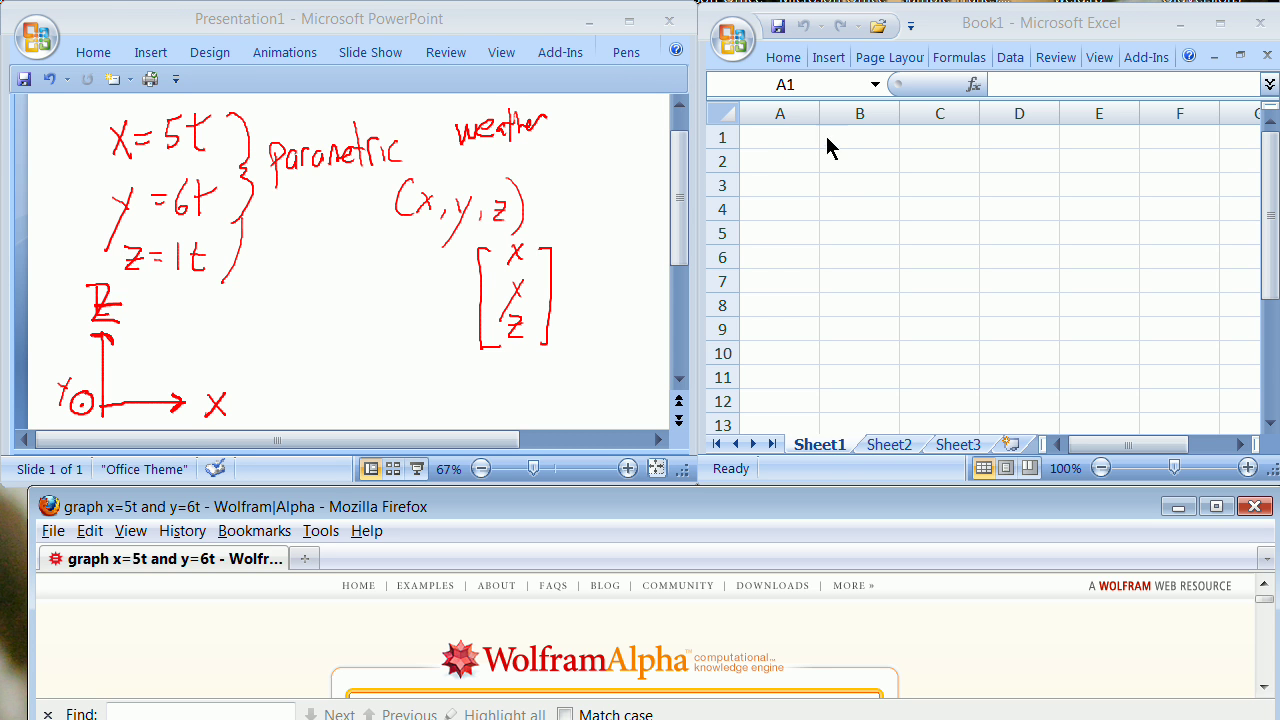
- Switch to the Excel workbook and enter the label t in cell A3
click(772, 138)
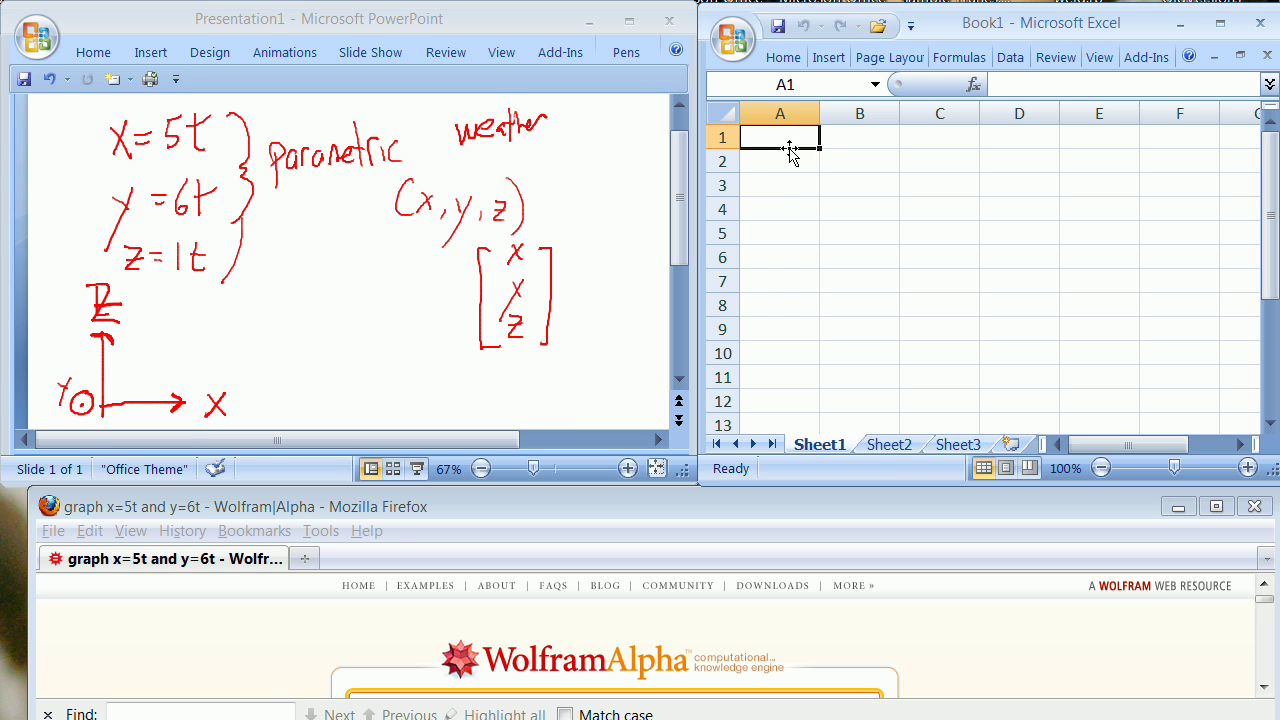
click(770, 189)
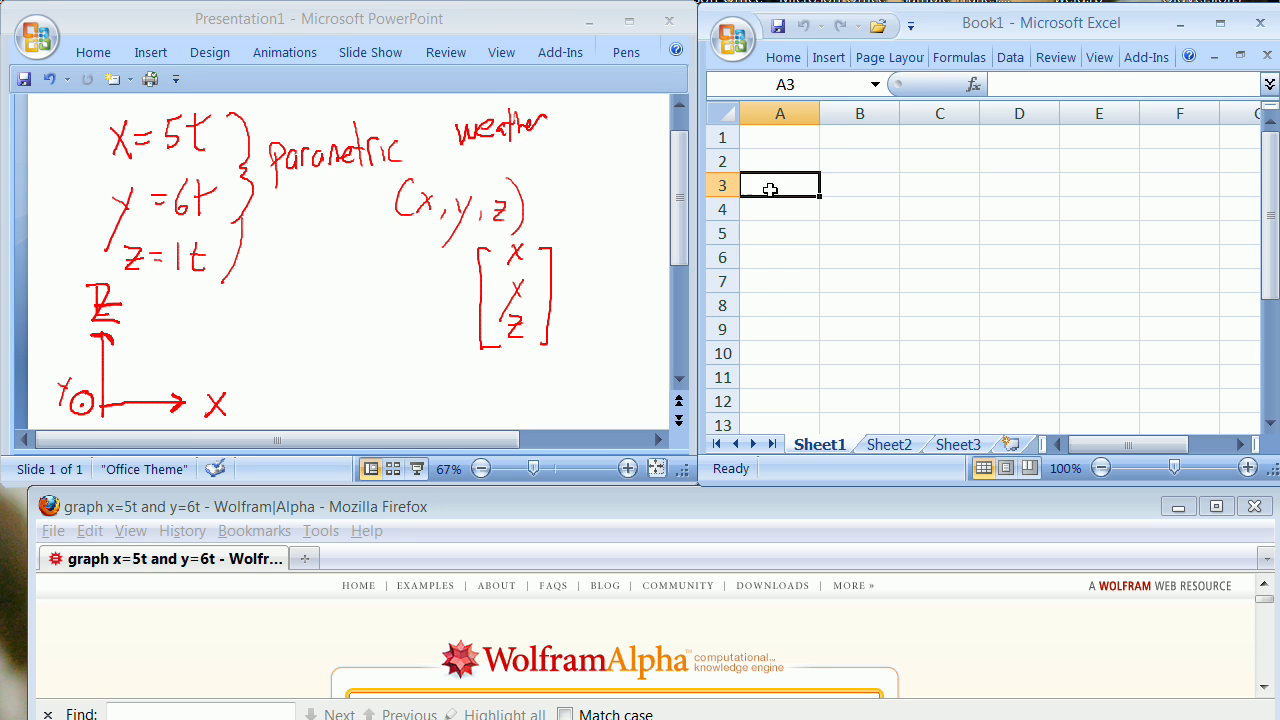
text(t)
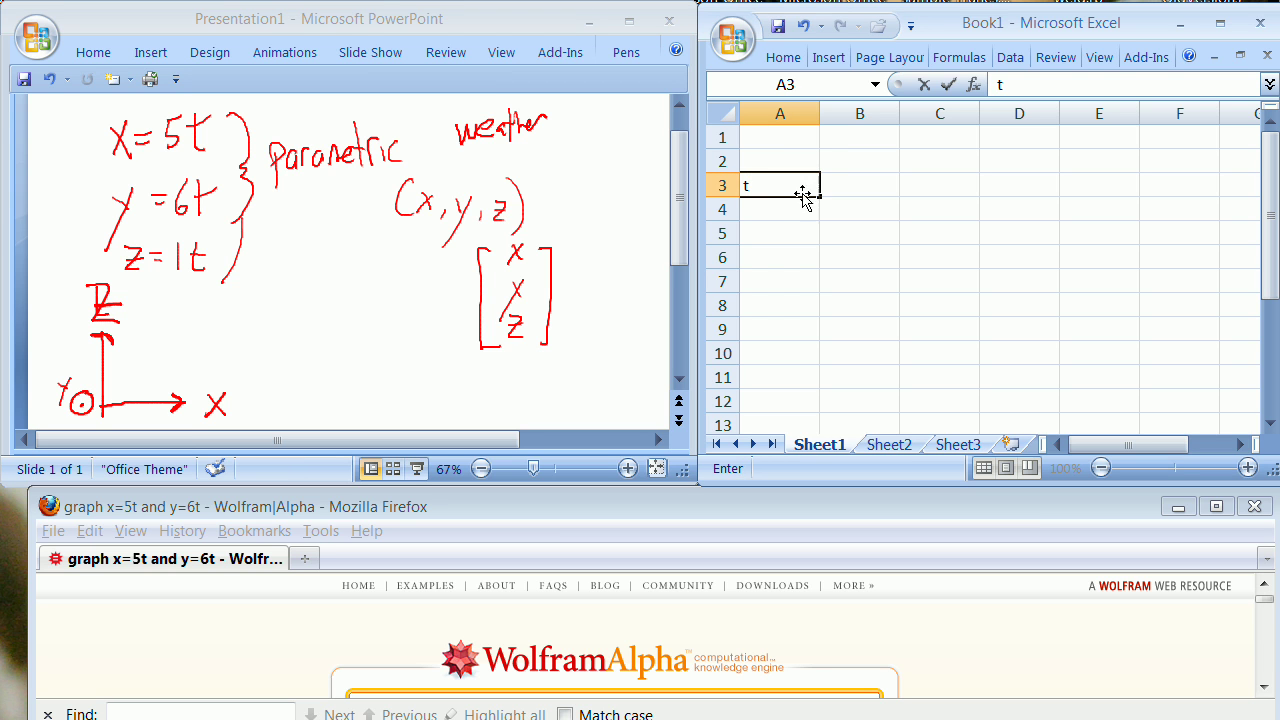
key(Return)
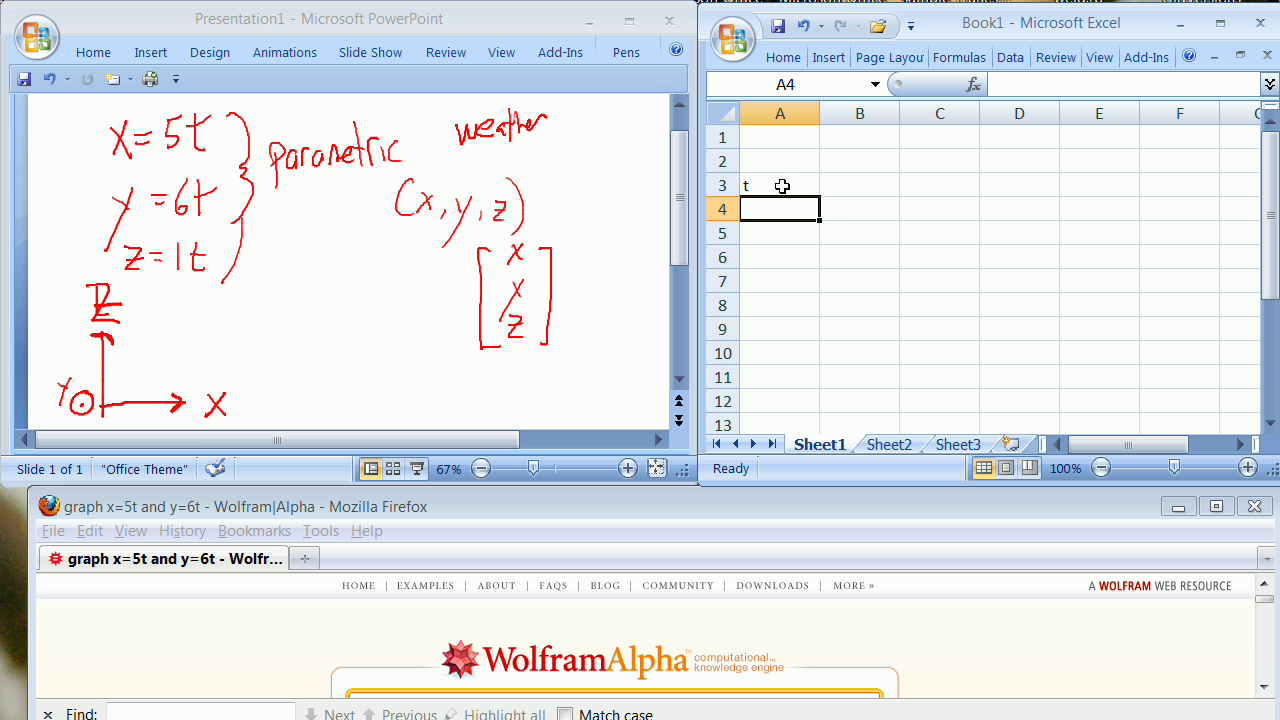
- Enter the label x in cell B1 and the label y in cell C1
click(868, 137)
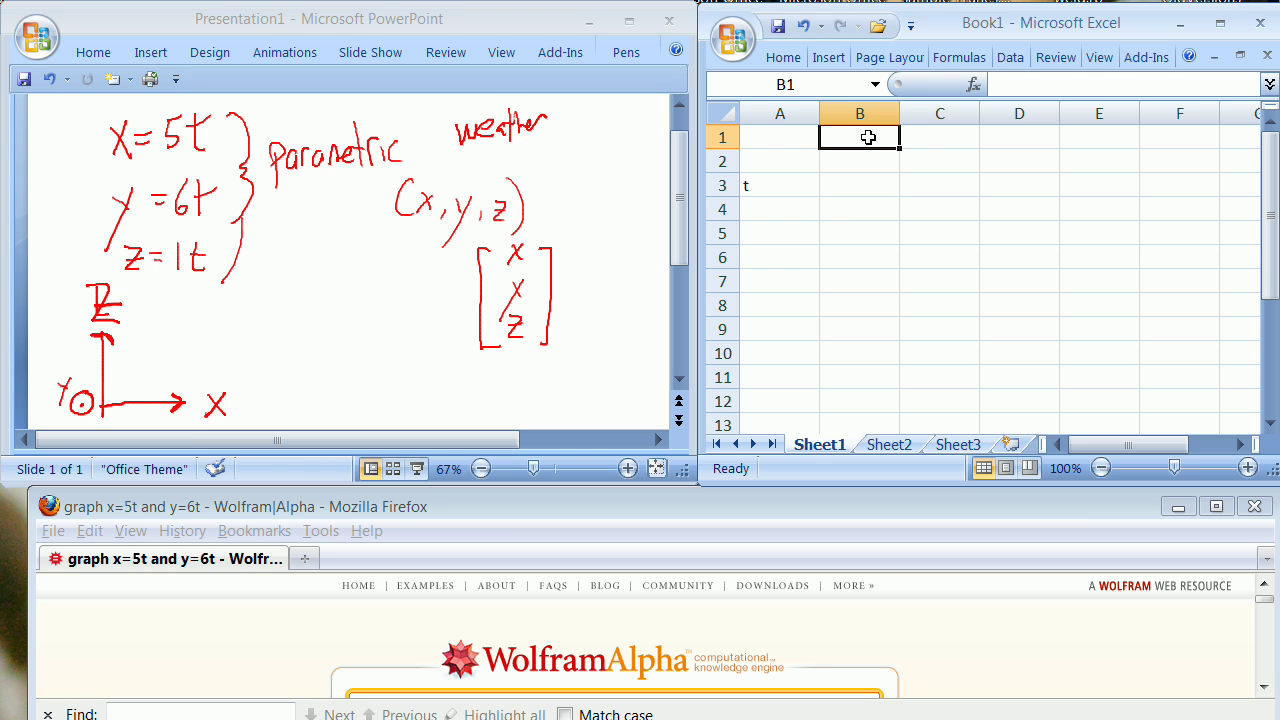
text(x)
click(946, 139)
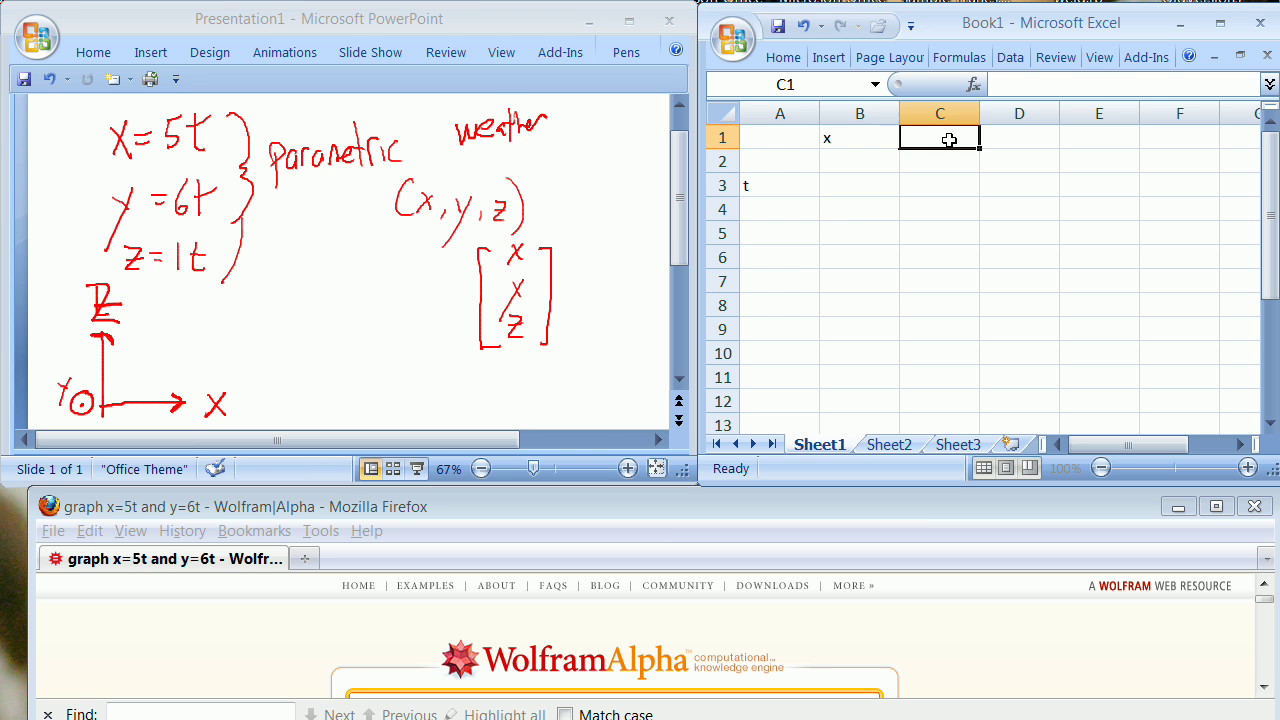
text(y)
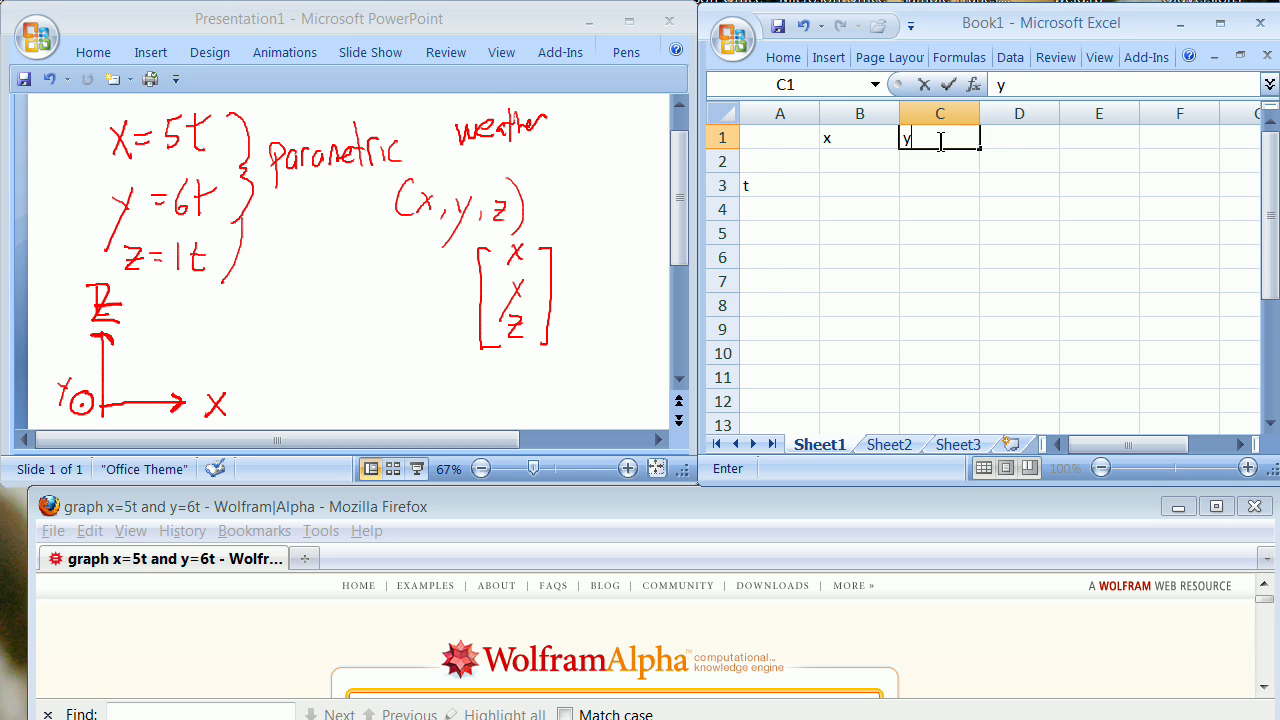
click(948, 198)
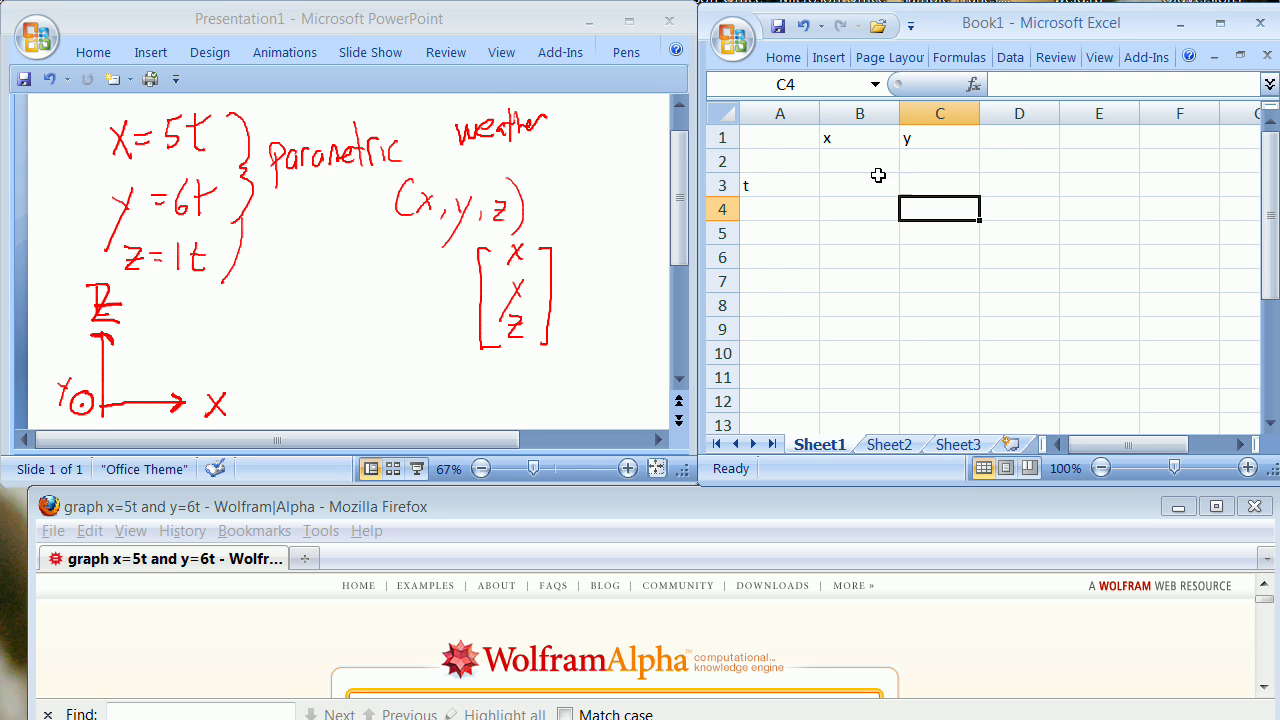
- Format cell B1, the x label, with a light blue background fill
click(851, 141)
right_click(851, 141)
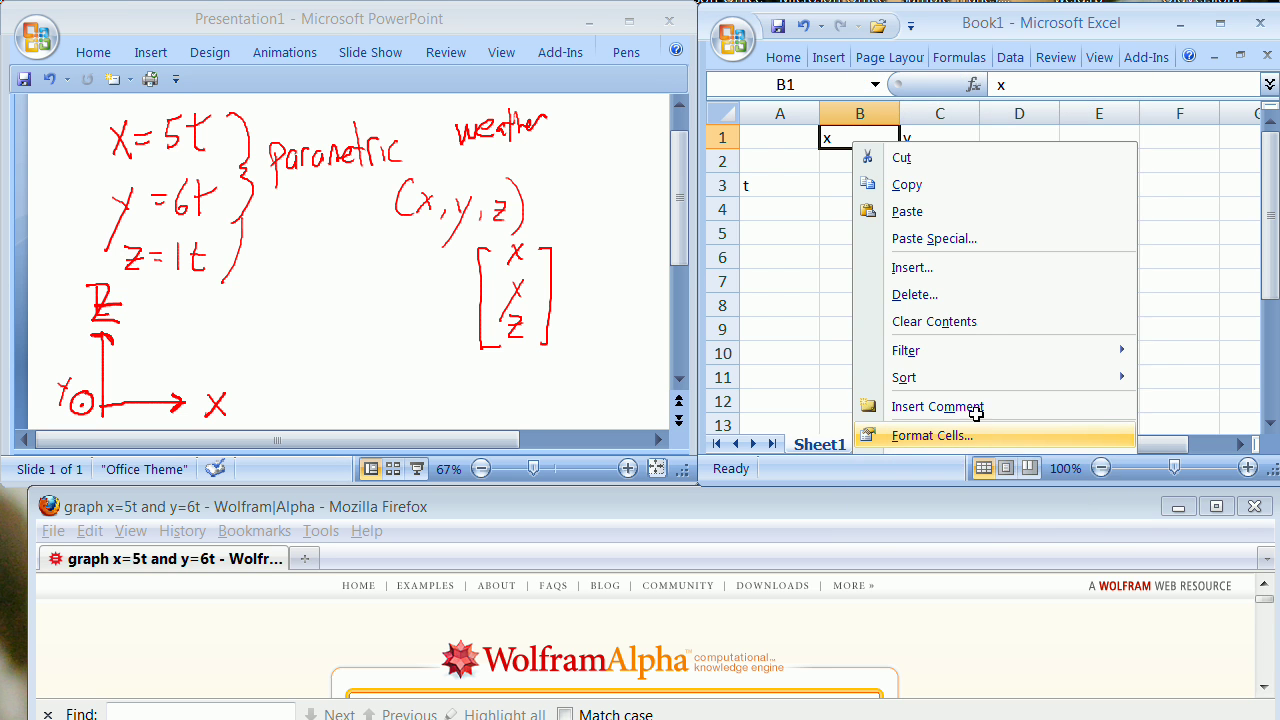
click(978, 435)
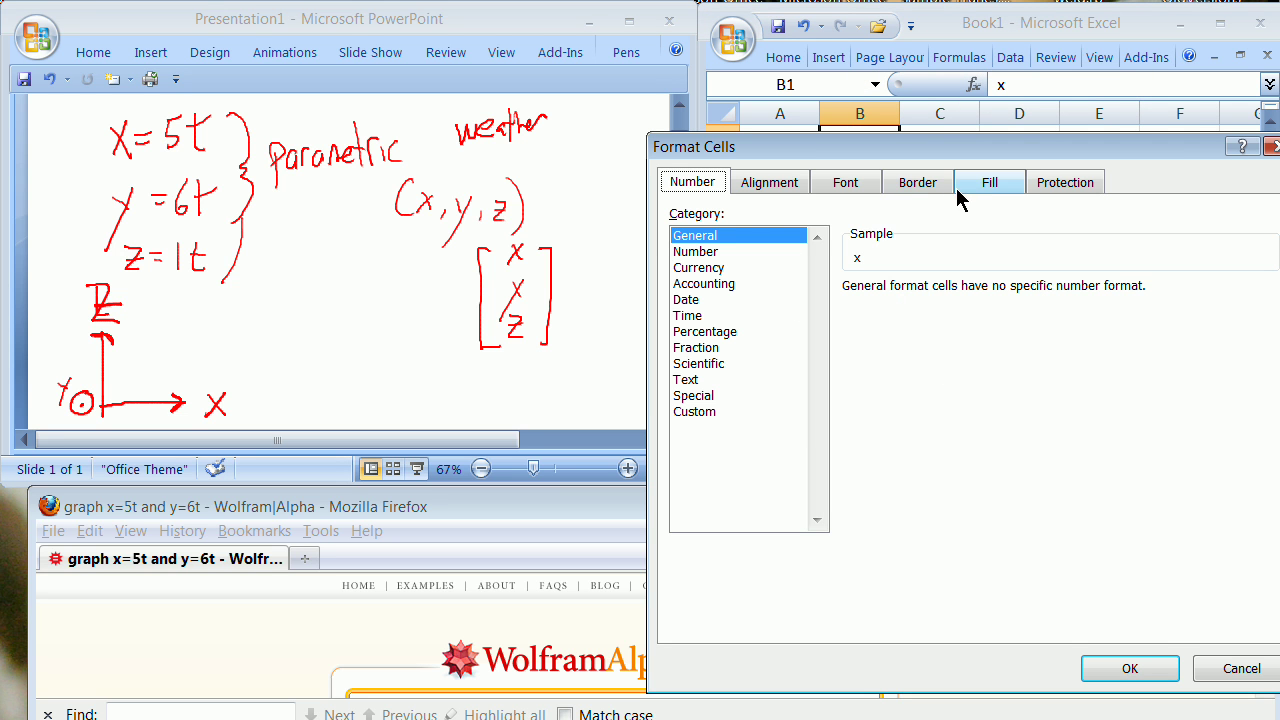
click(990, 184)
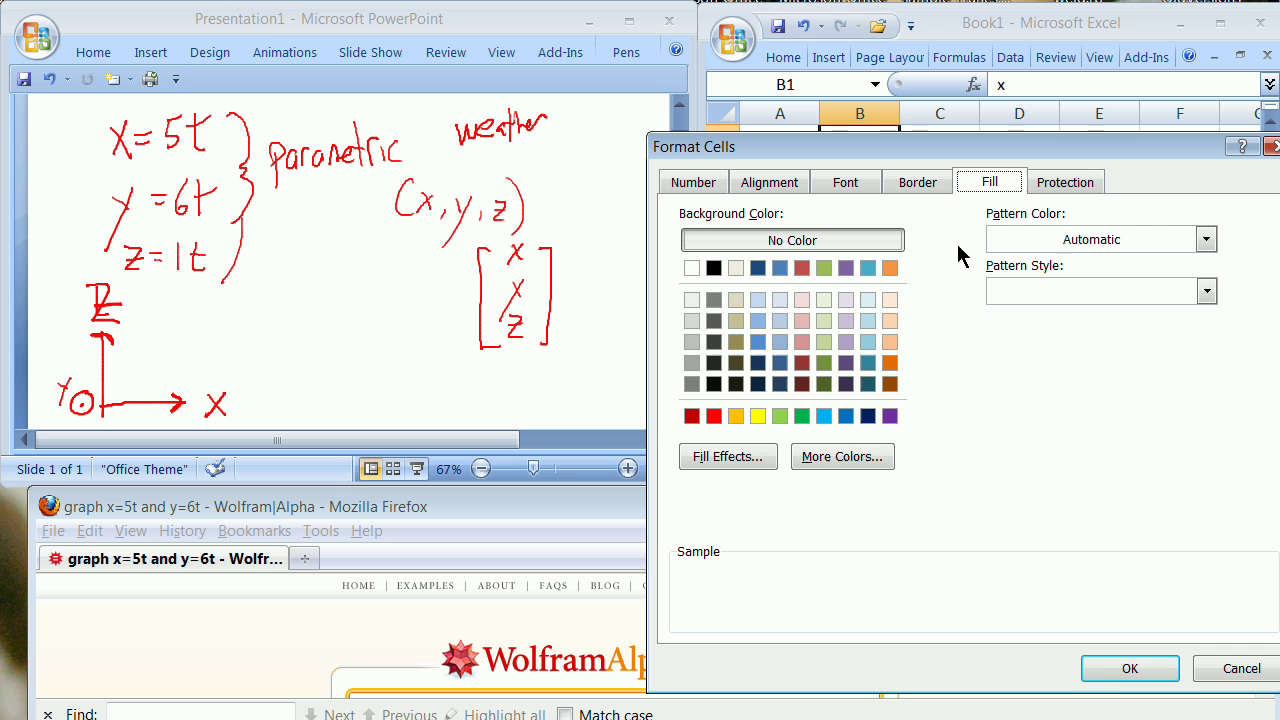
click(780, 300)
click(1128, 668)
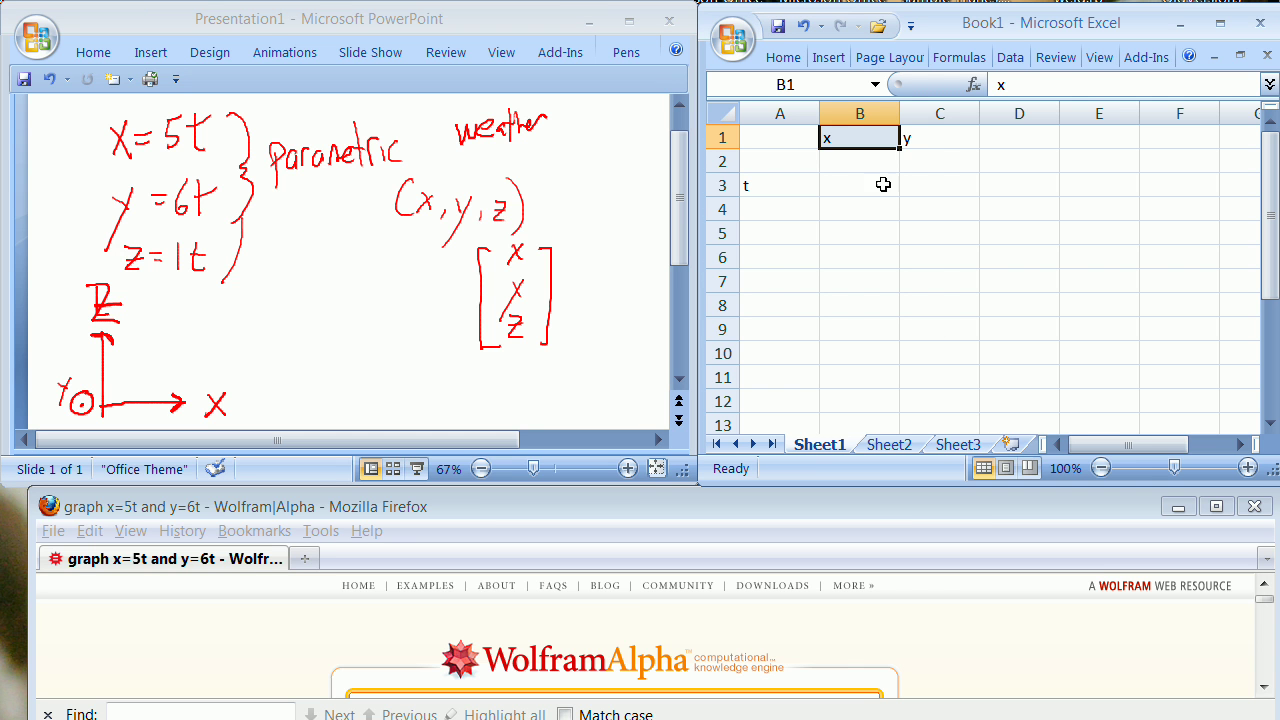
- Give cell C1, the y label, a light blue background fill as well
click(920, 140)
right_click(924, 145)
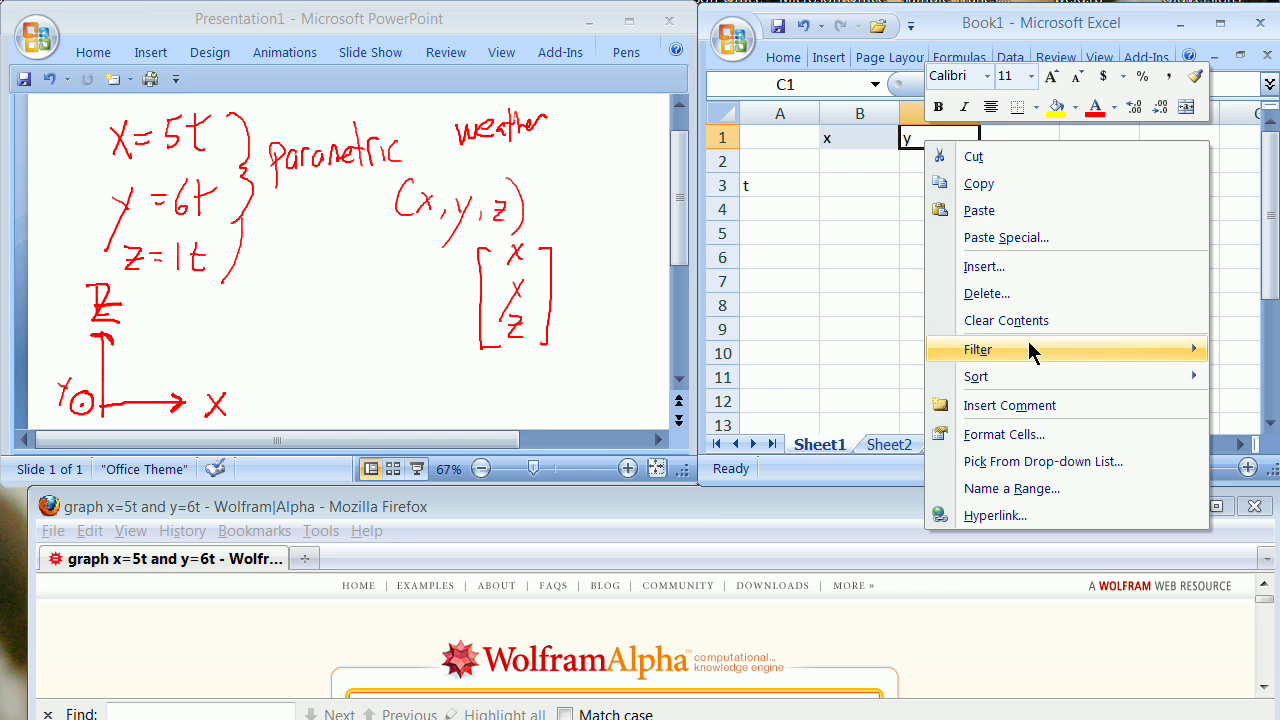
click(1038, 436)
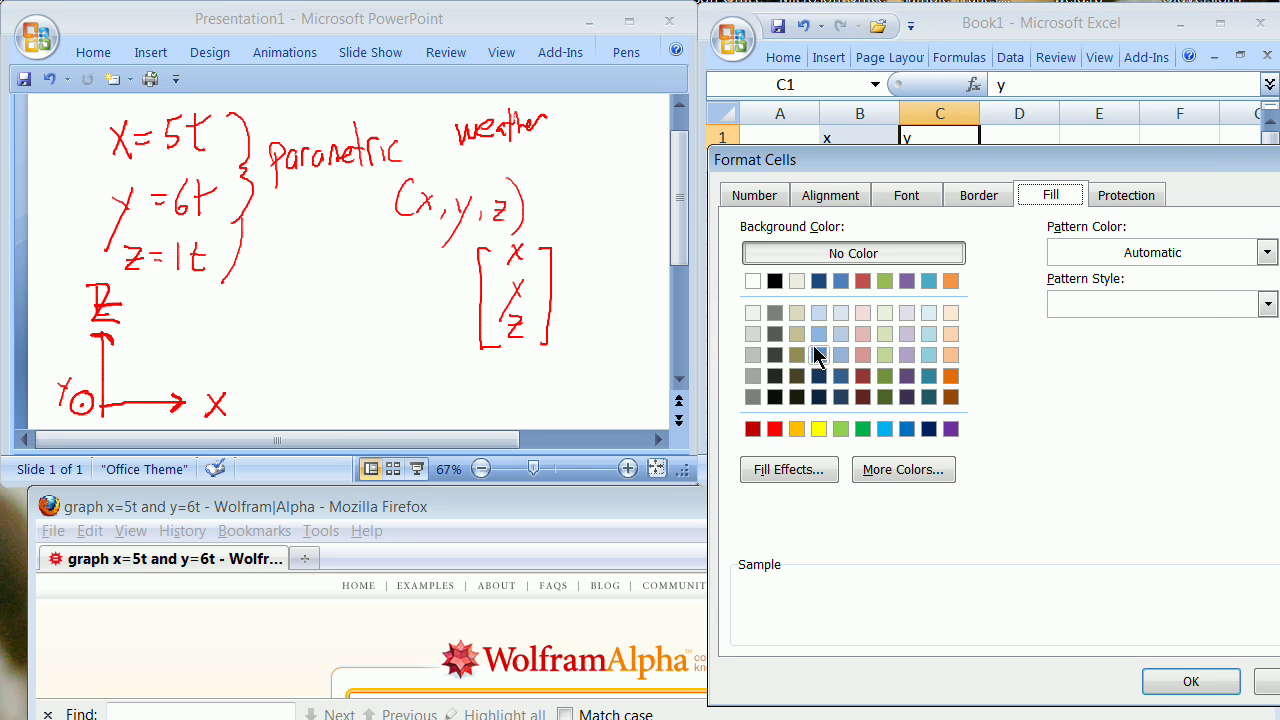
click(820, 314)
click(1189, 682)
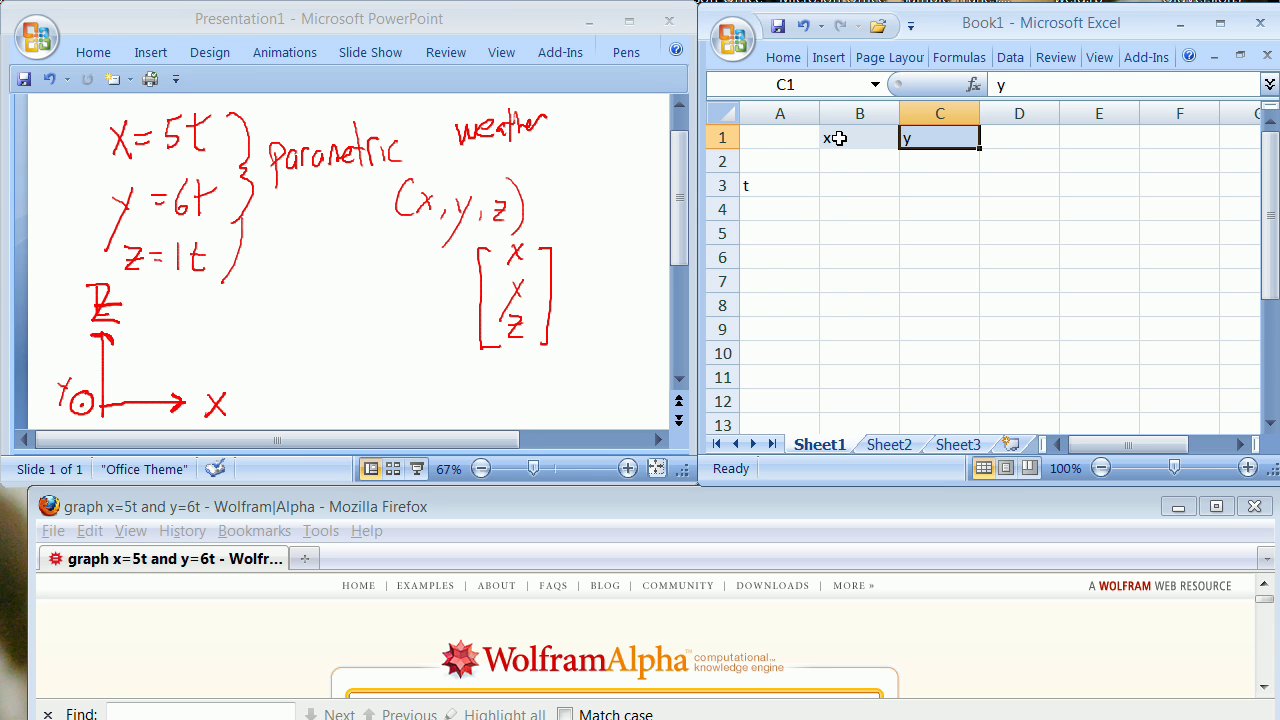
- Change the background fill of cell C1, the y label, to green
right_click(938, 139)
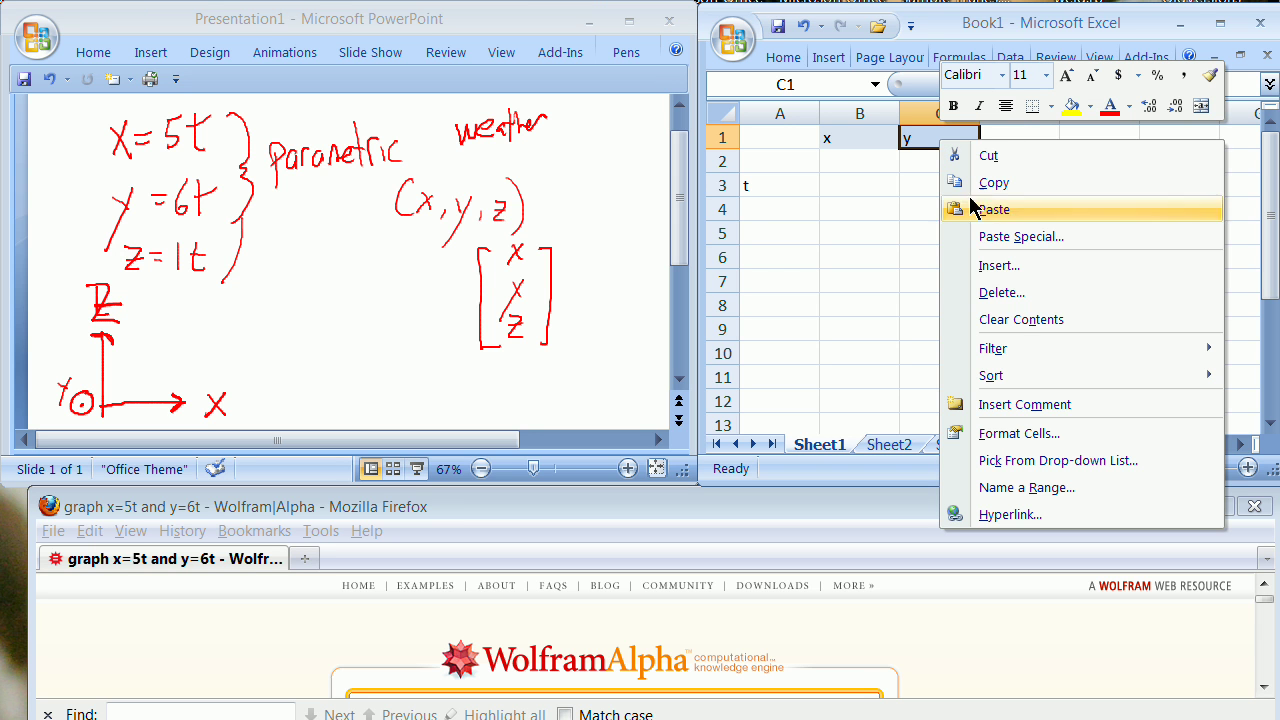
click(1015, 433)
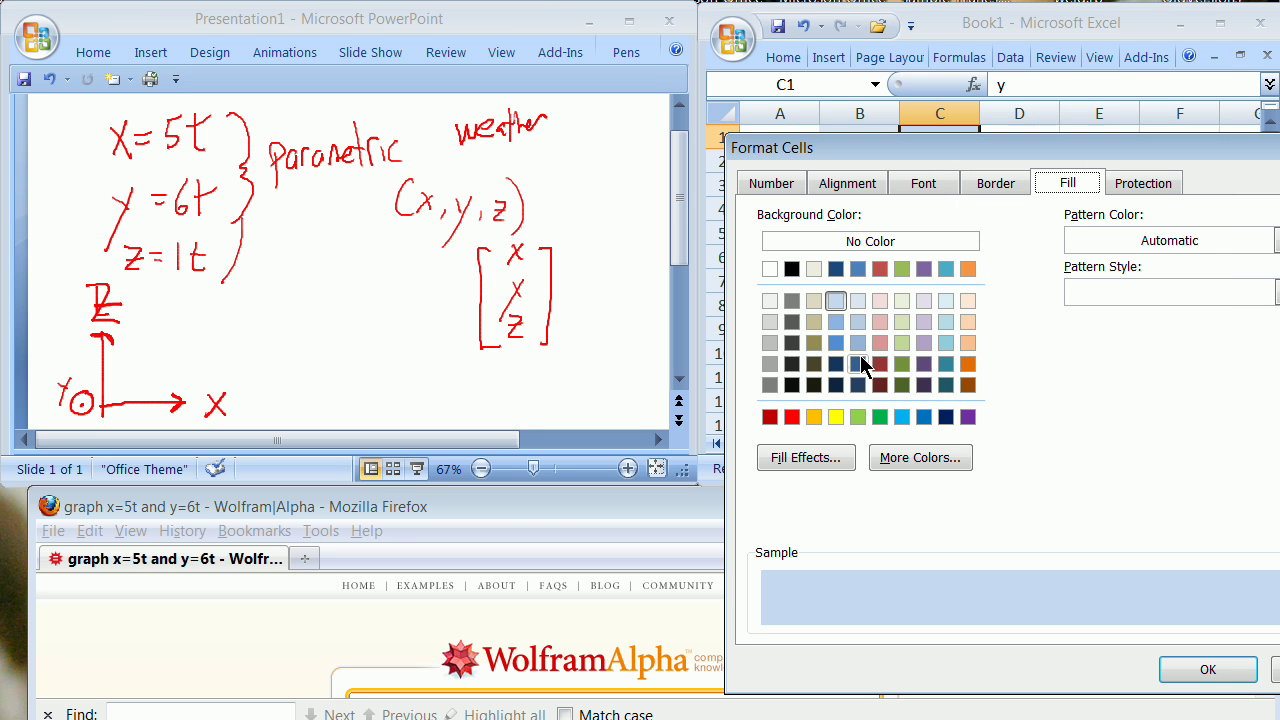
click(901, 270)
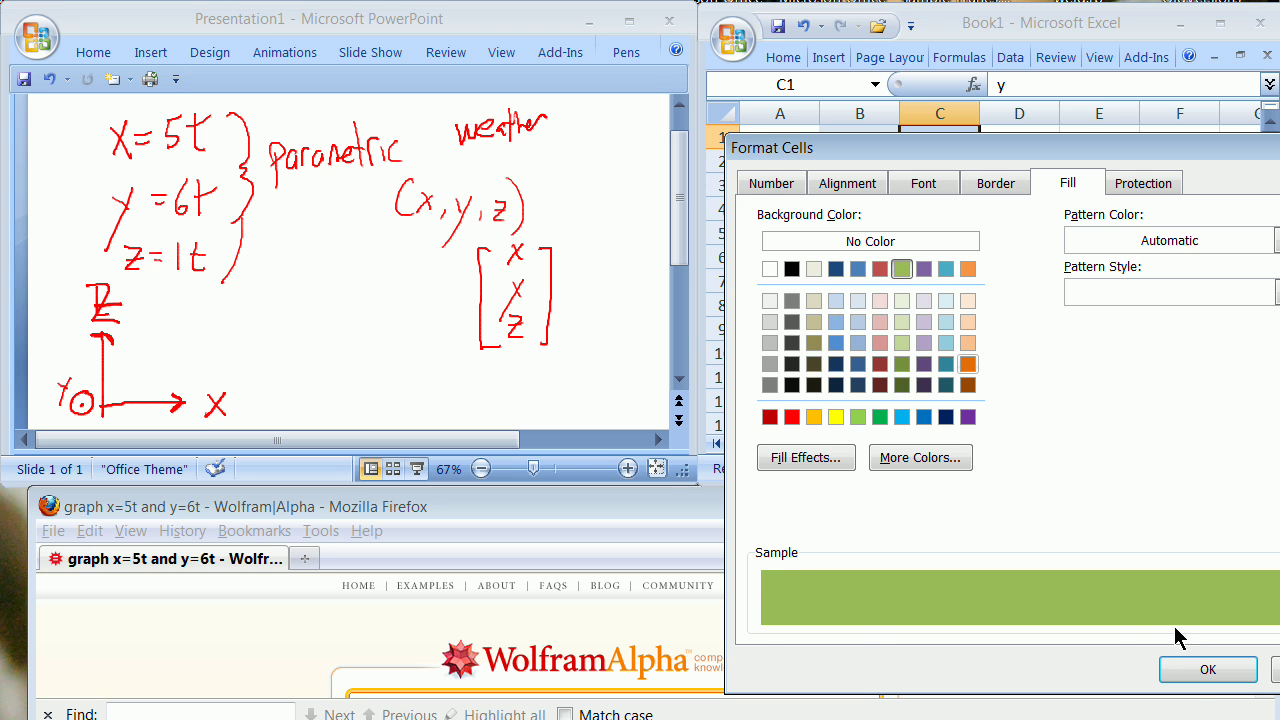
click(1192, 670)
- Change the background fill of cell B1, the x label, to red
click(851, 144)
right_click(851, 144)
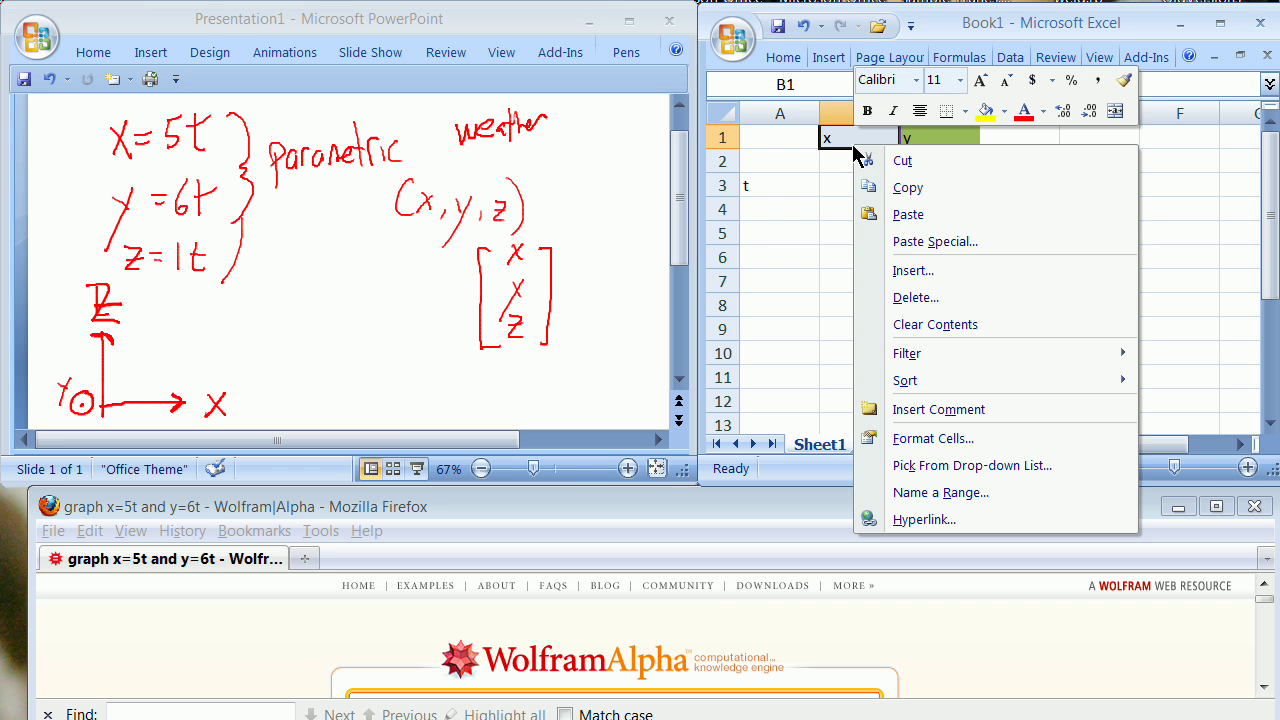
click(977, 438)
click(796, 272)
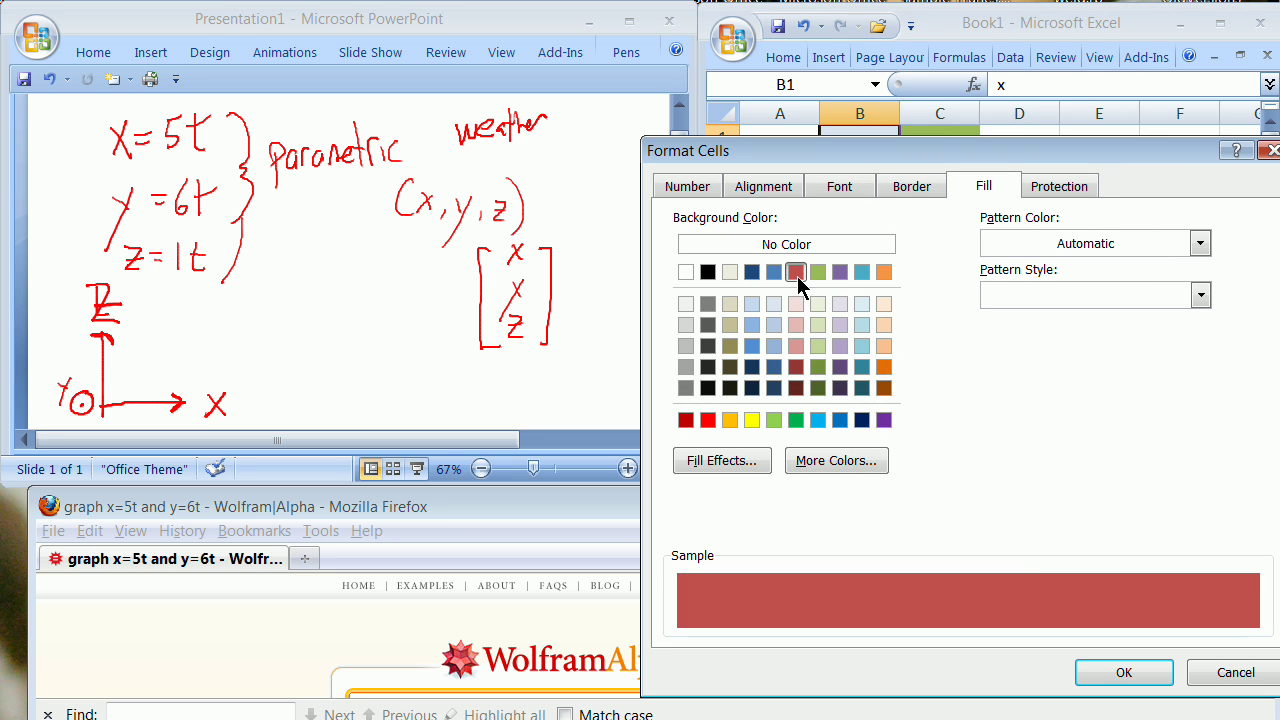
click(1115, 672)
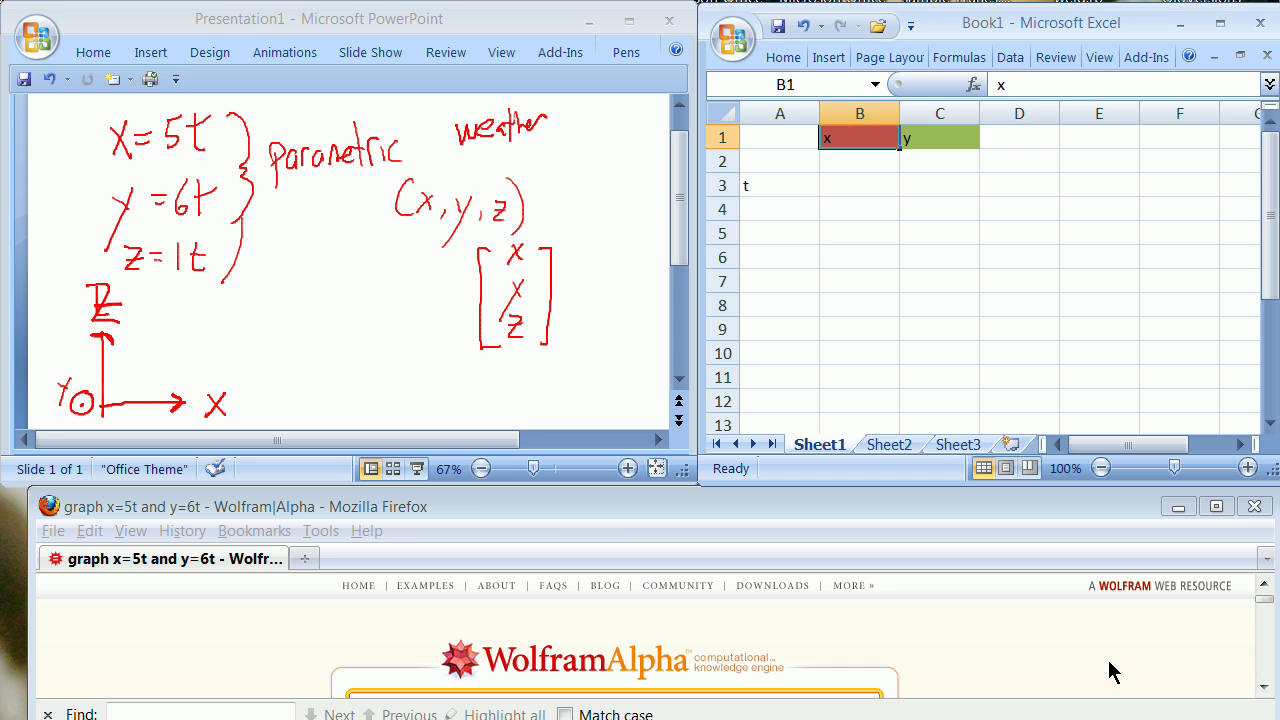
- Enter the label t in cell A1 and clear the duplicate t from cell A3
click(765, 185)
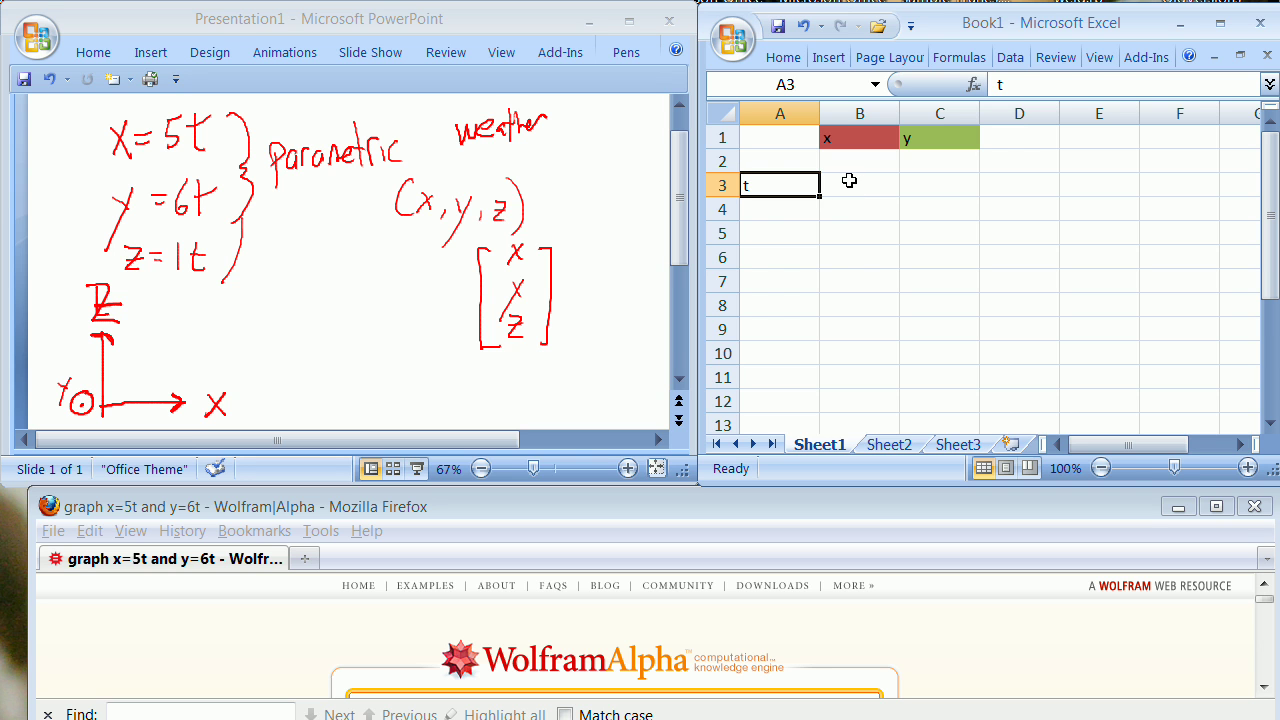
click(779, 139)
text(t)
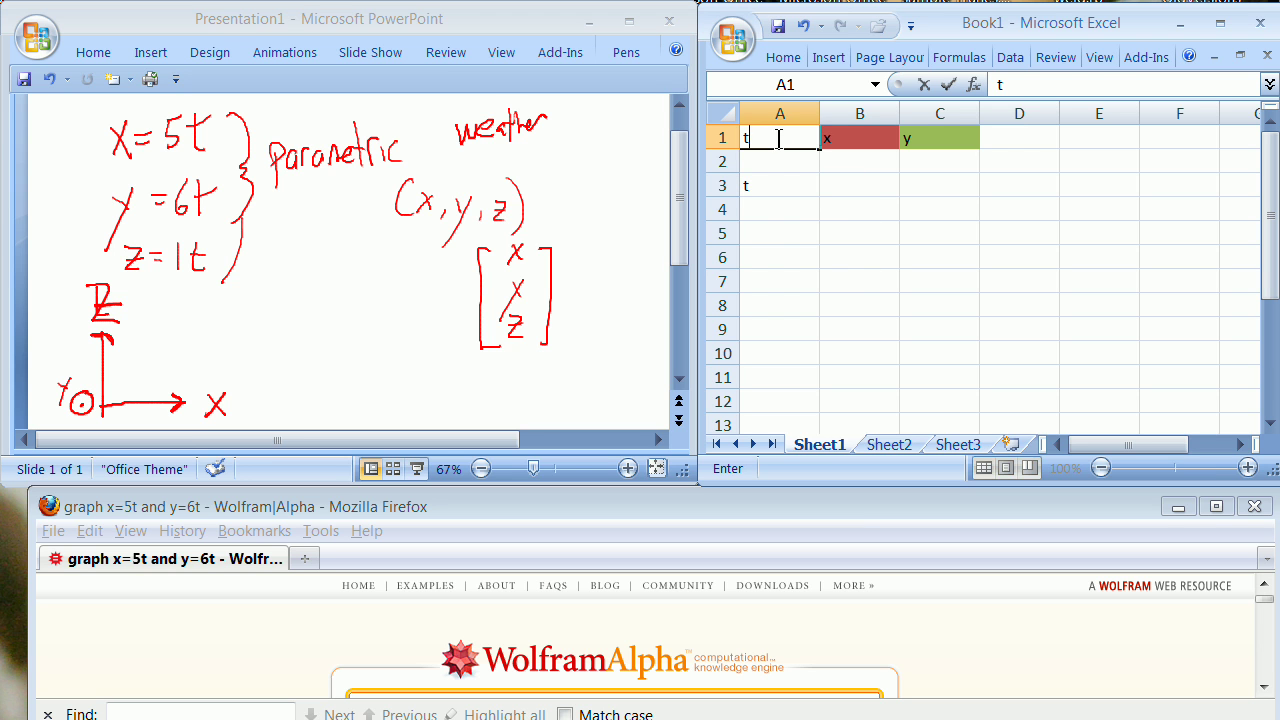
key(Return)
click(754, 185)
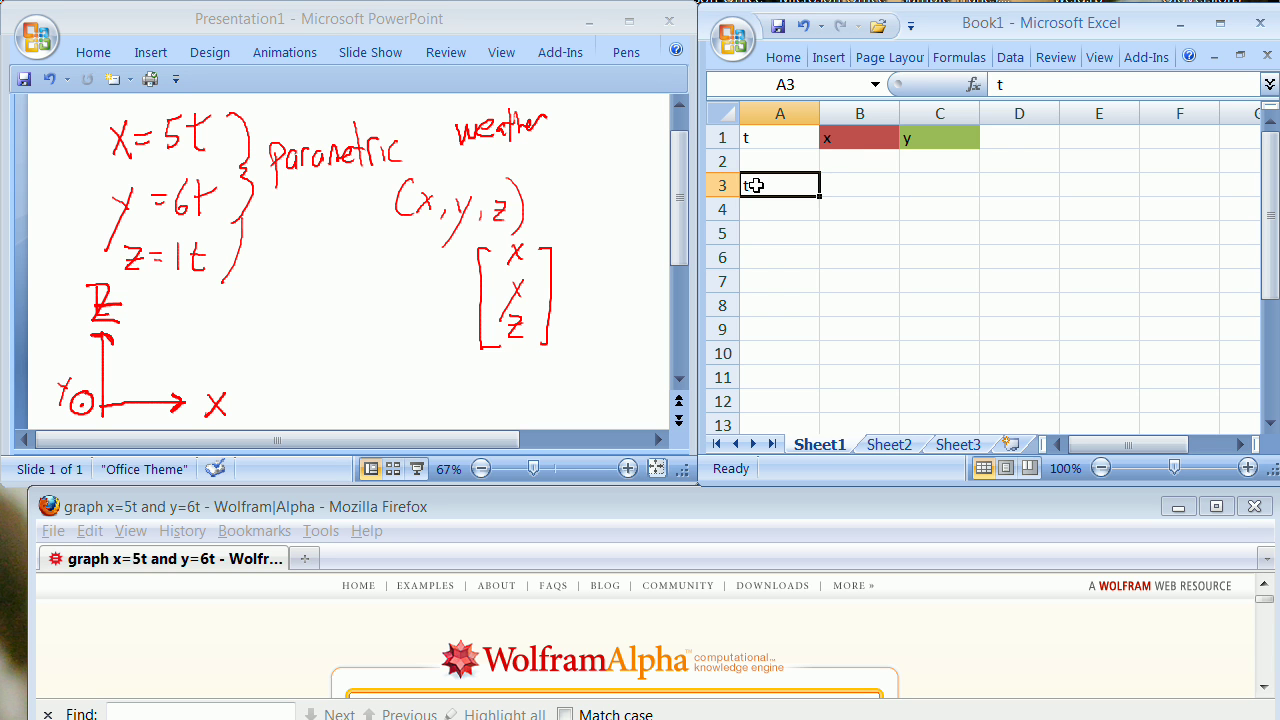
key(BackSpace)
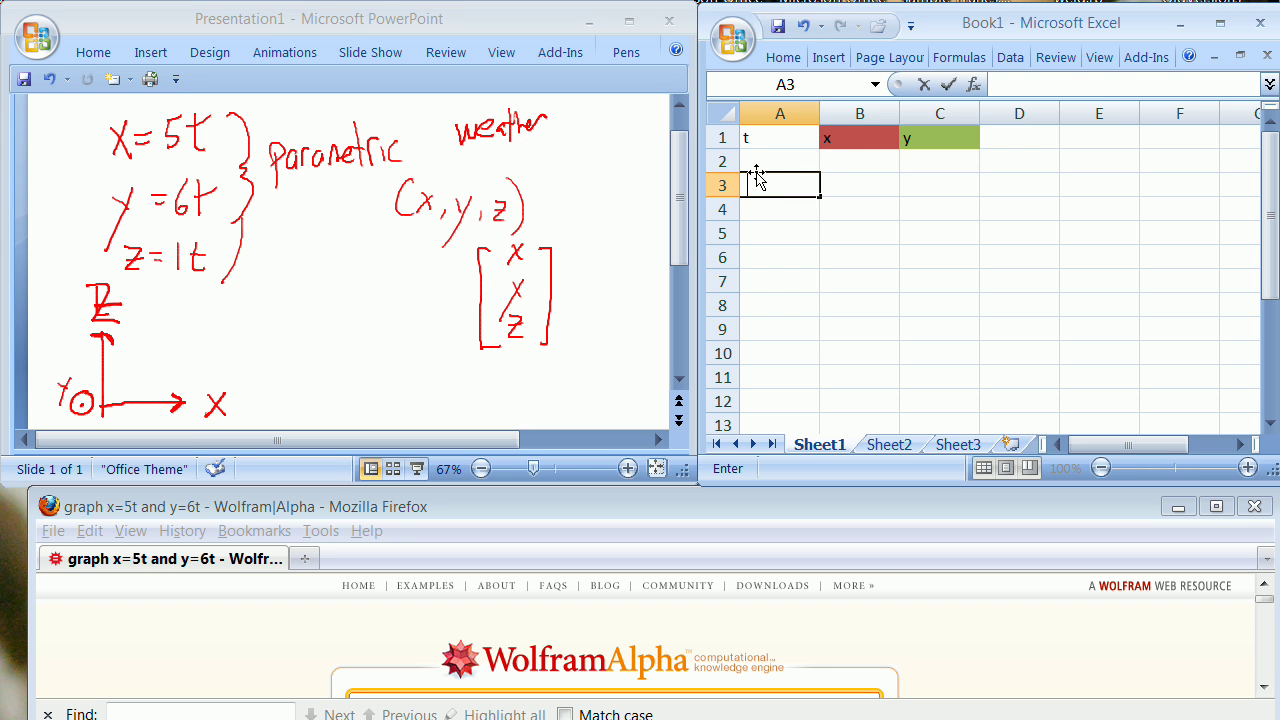
key(Return)
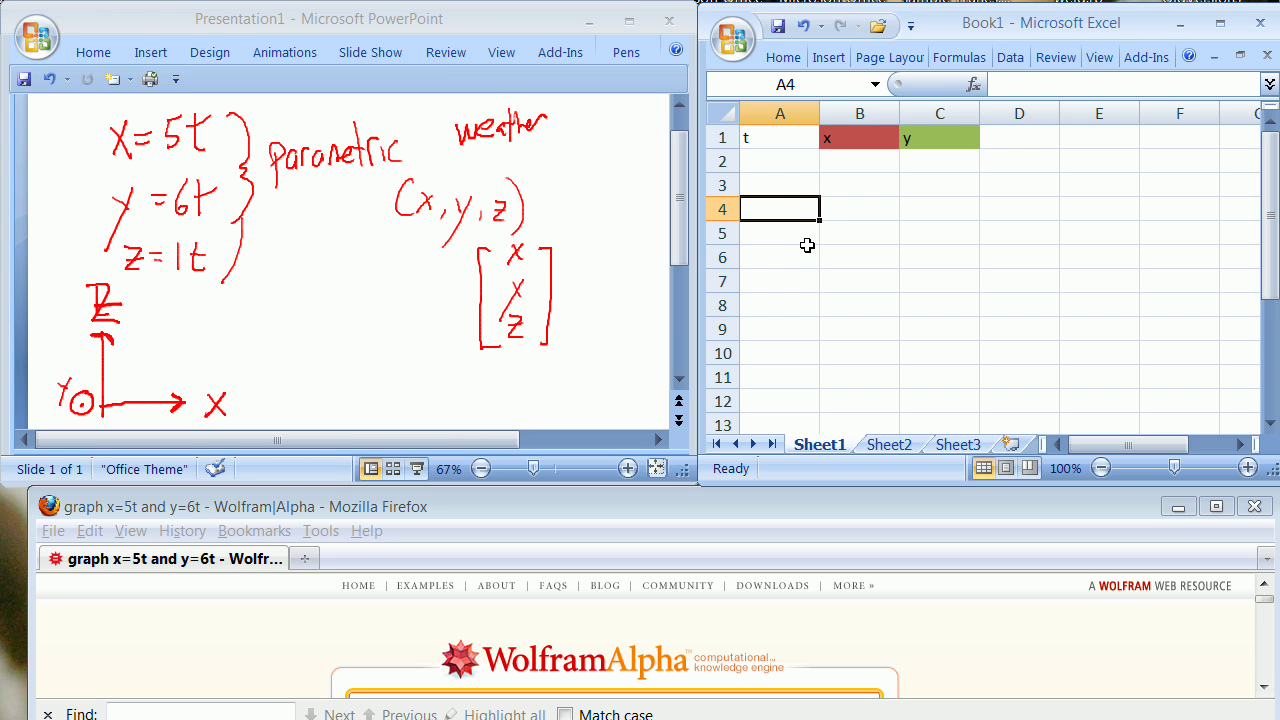
- Insert a new column before the t column and enter the label deltat in its first cell, A1
click(799, 114)
right_click(800, 118)
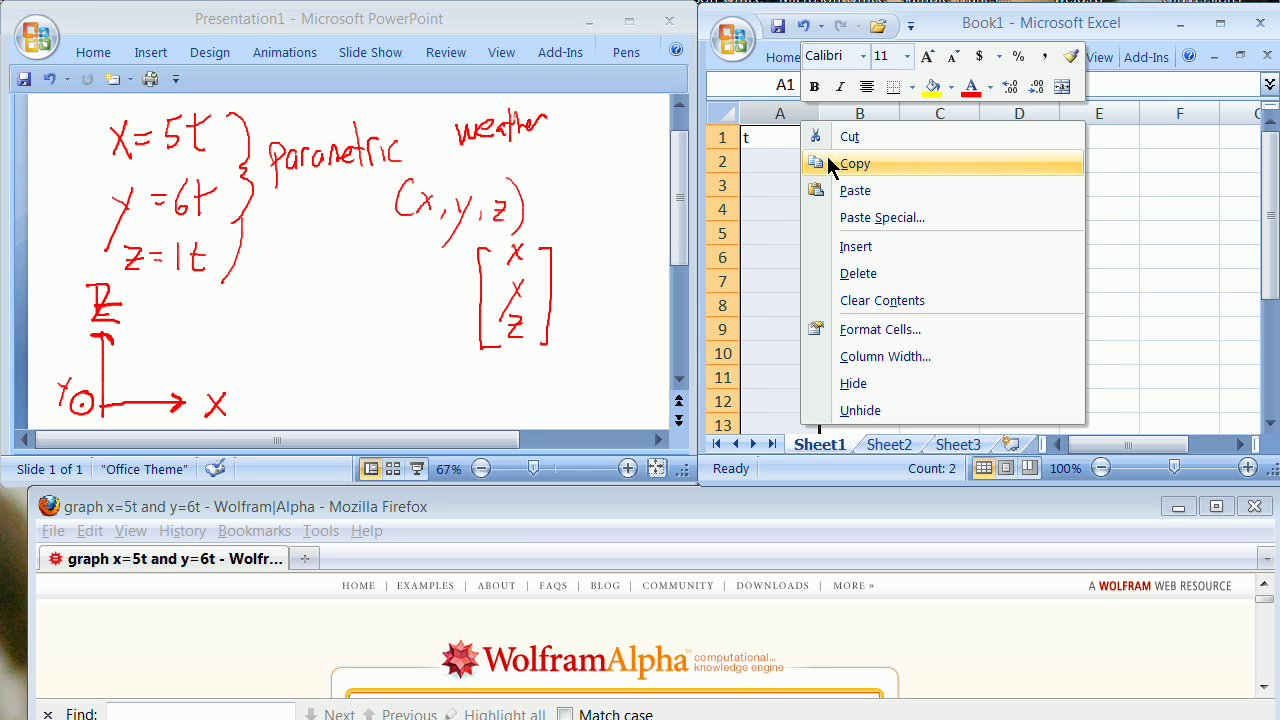
click(897, 256)
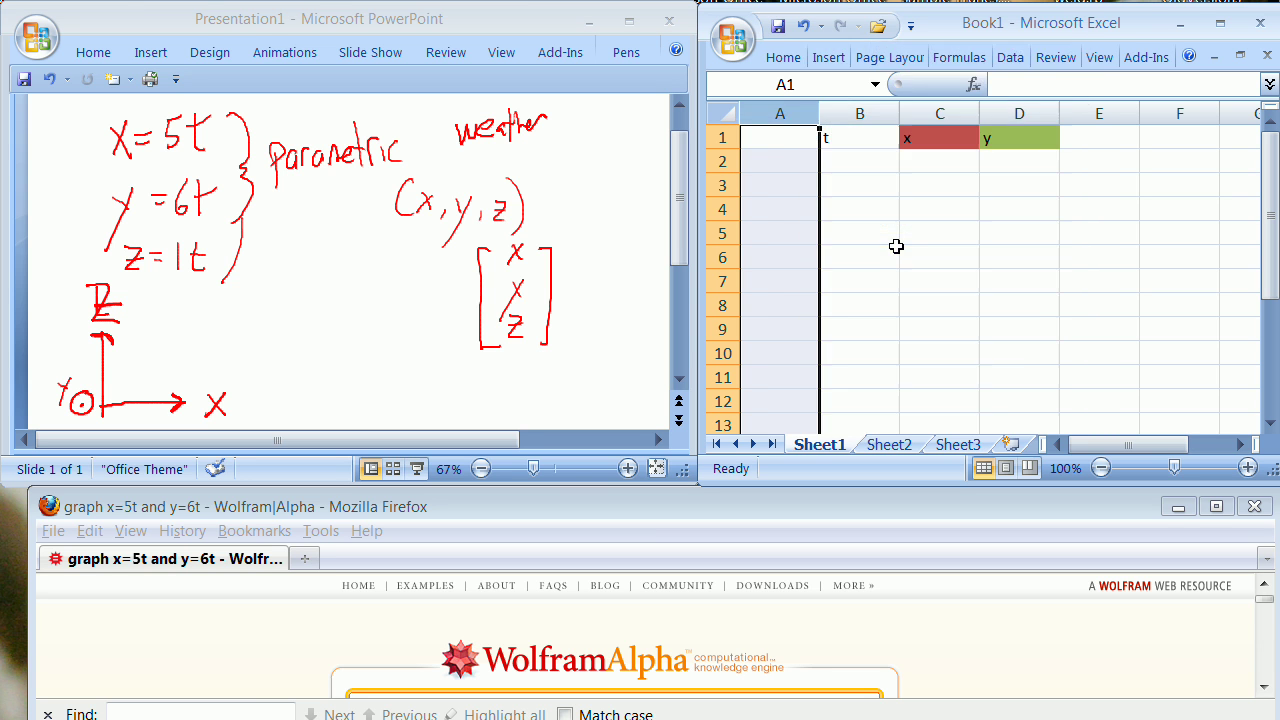
click(782, 137)
text(deltat)
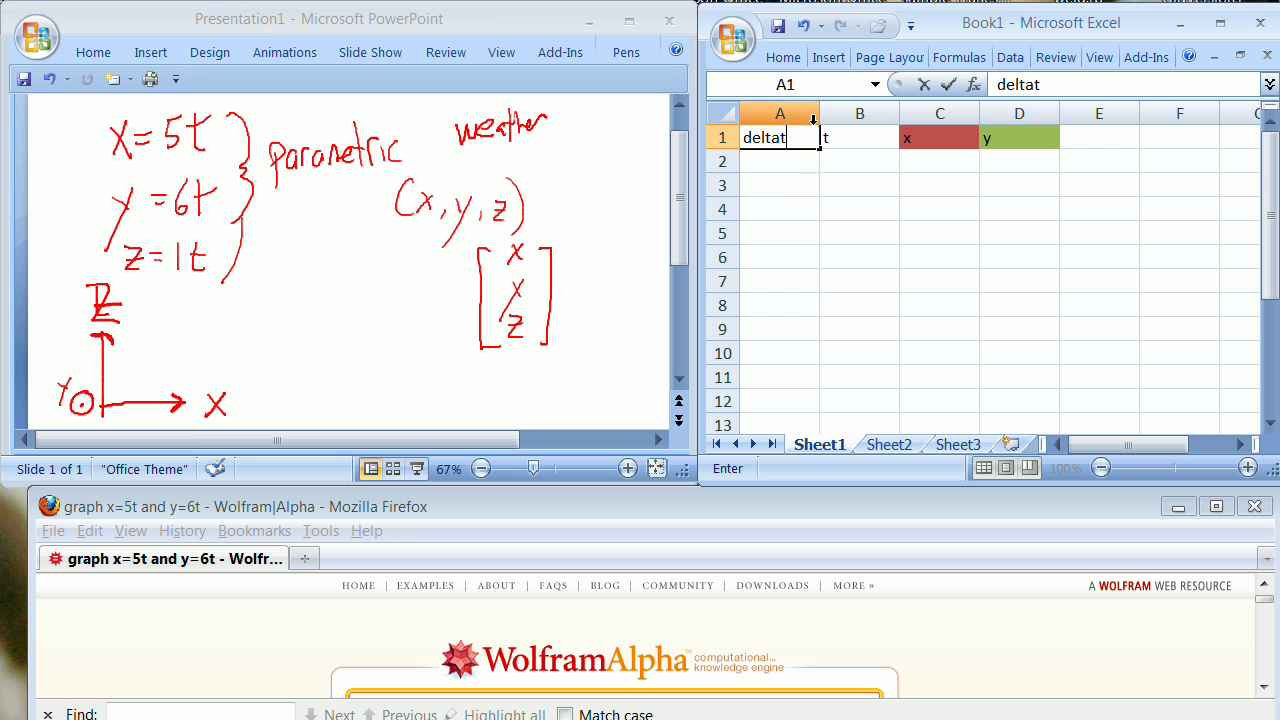
click(789, 163)
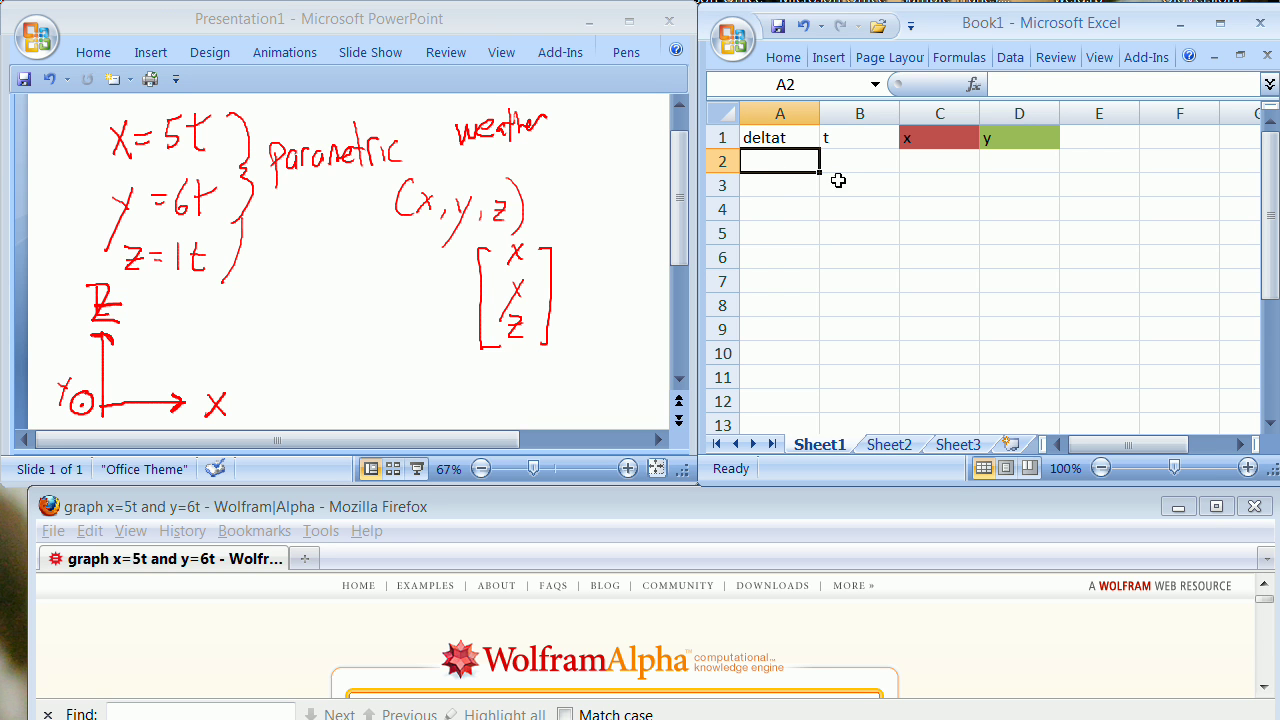
right_click(776, 140)
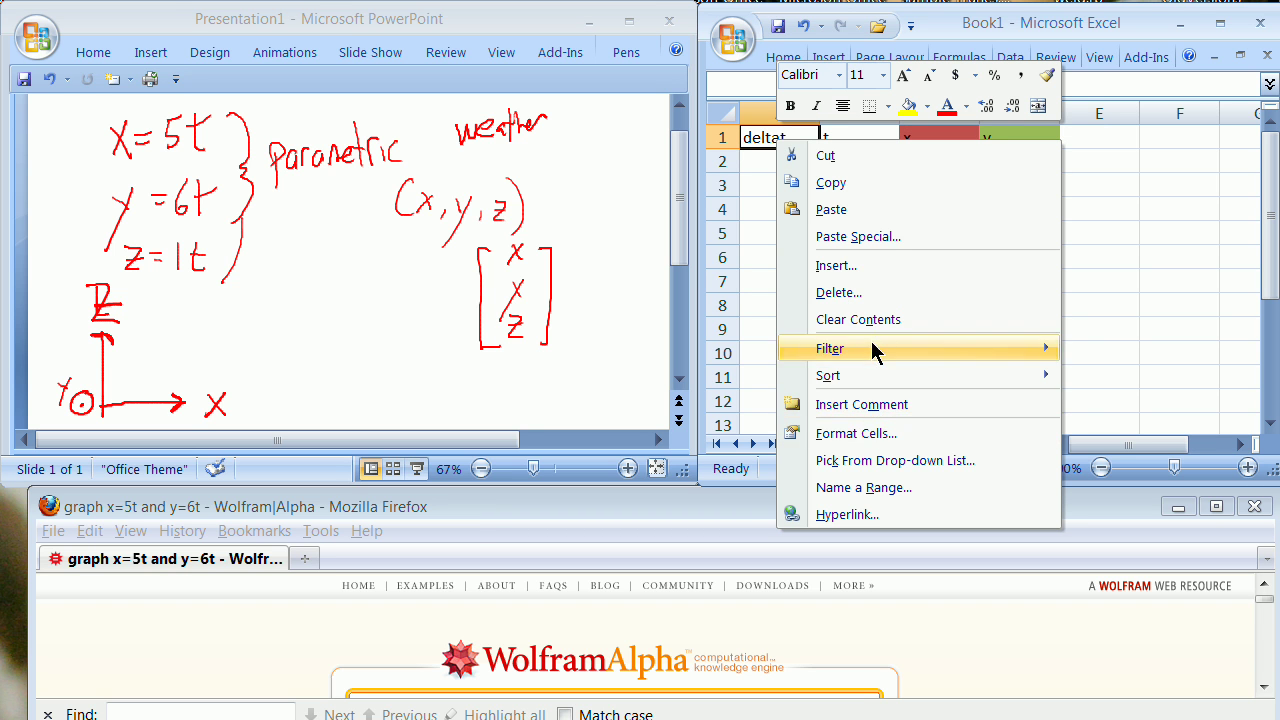
click(878, 272)
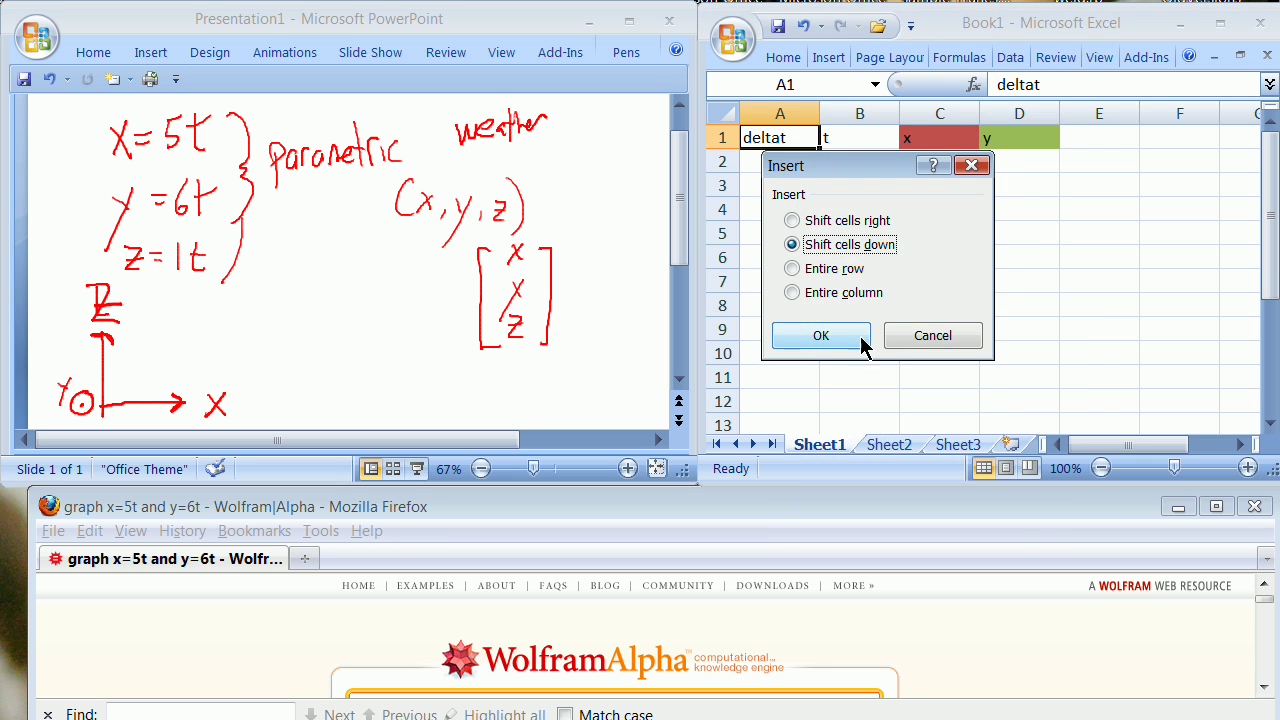
click(922, 340)
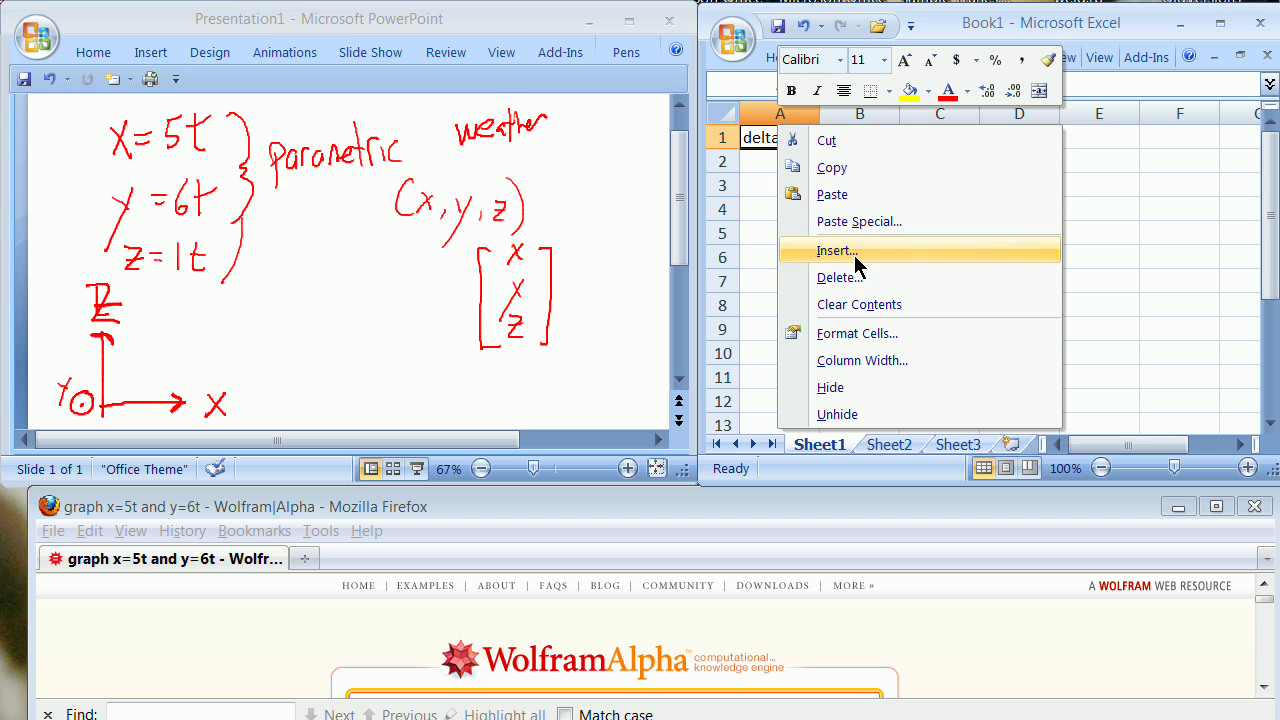
- Insert an entire column before the deltat column and enter the label timeinitial in cell A1
click(855, 252)
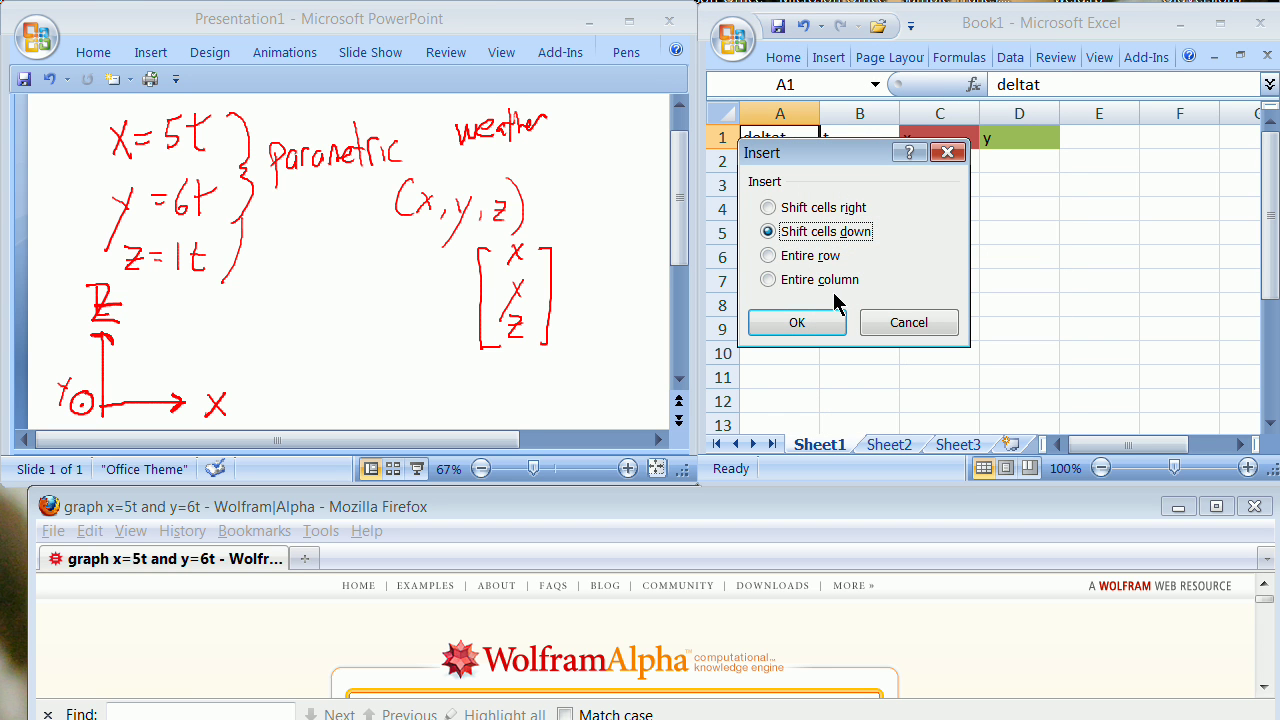
click(770, 280)
click(802, 322)
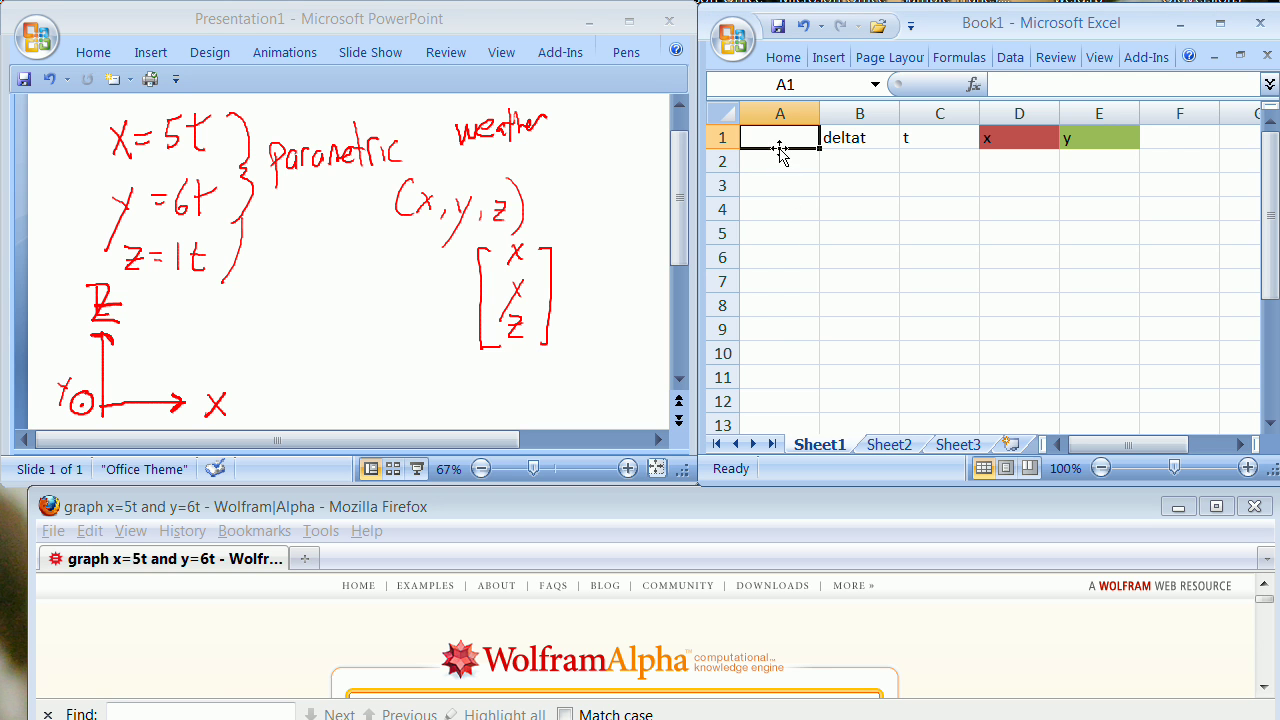
text(tim)
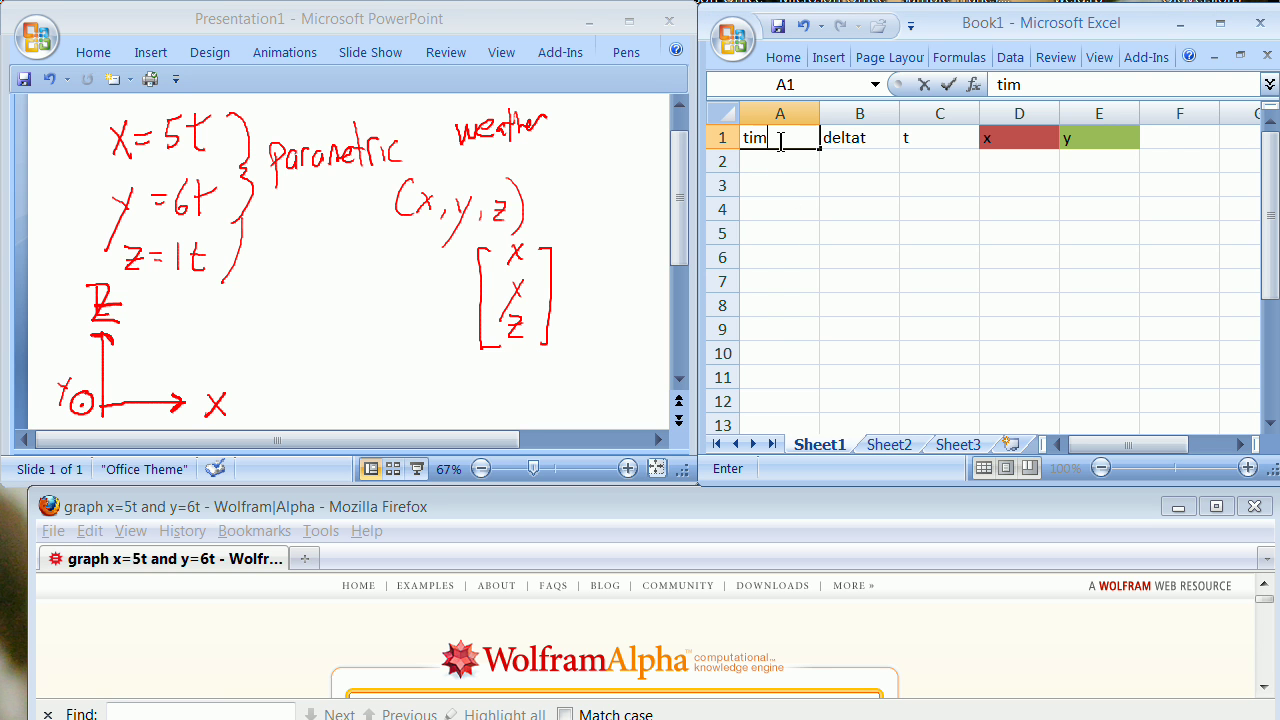
text(einition)
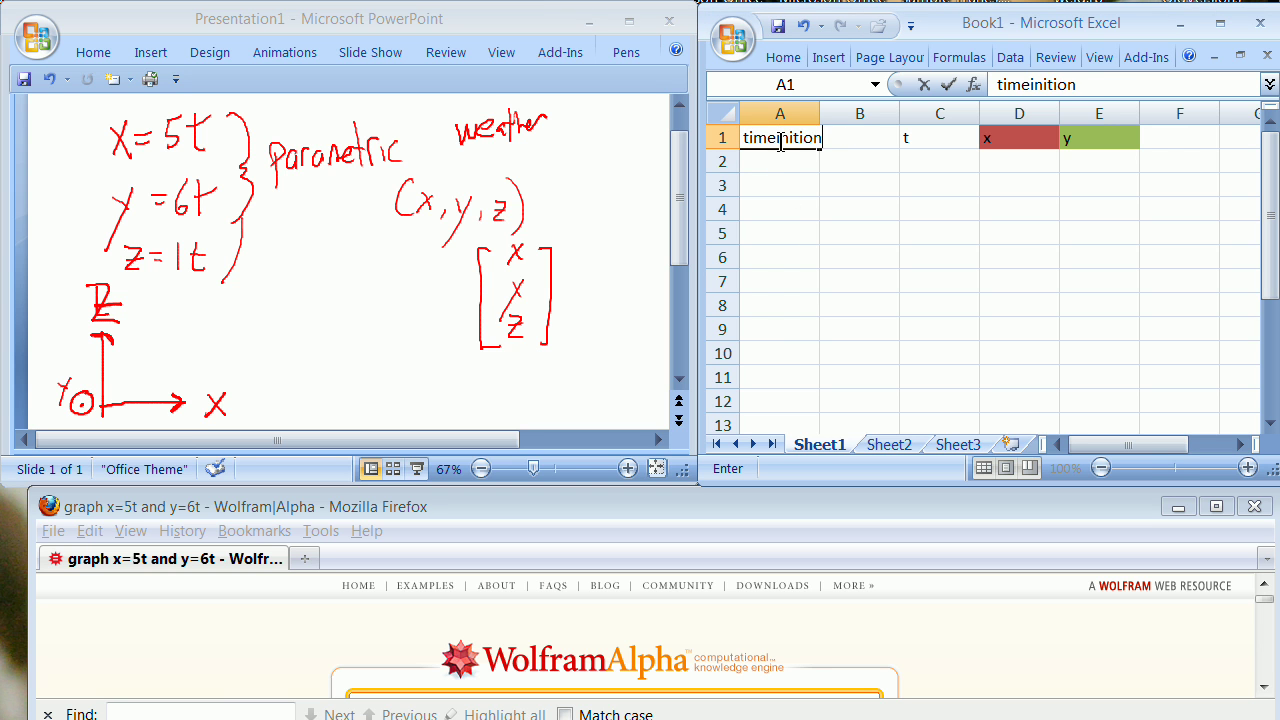
key(BackSpace)
key(BackSpace)
text(al)
key(Return)
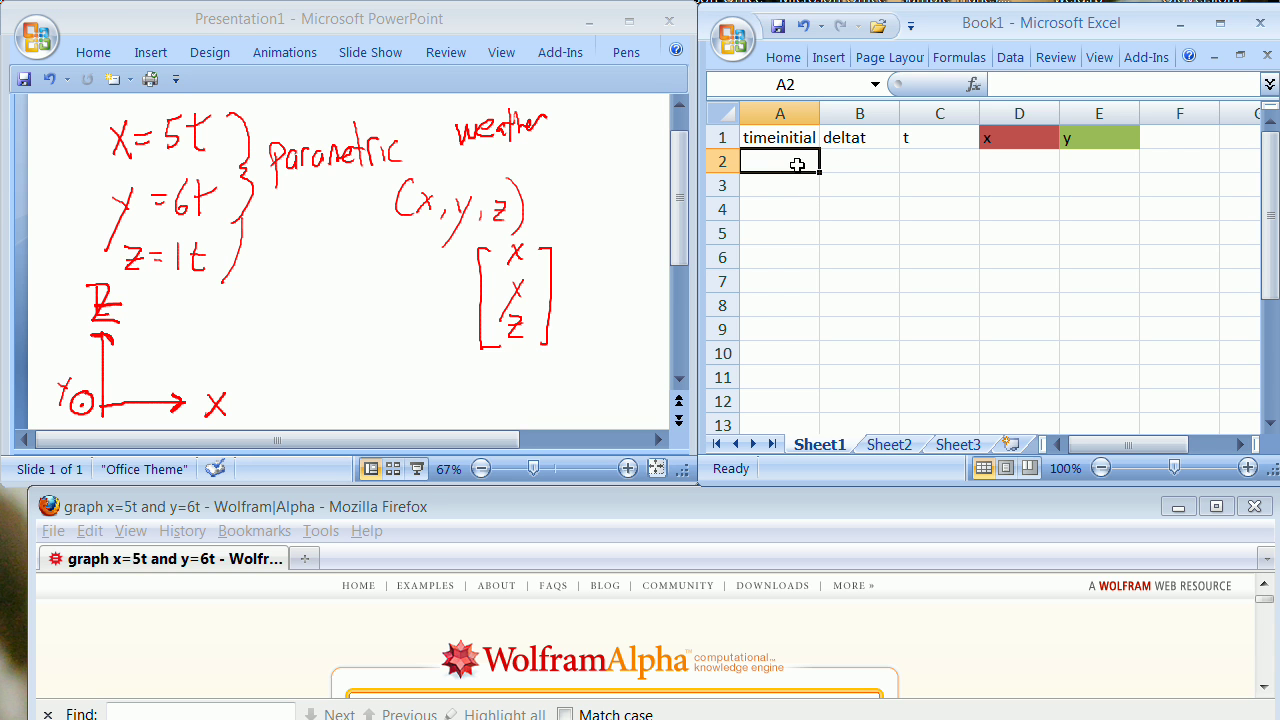
- Enter 0 as the timeinitial value in cell A2 and 1 as the deltat value in cell B2
text(1)
key(BackSpace)
text(0)
click(868, 160)
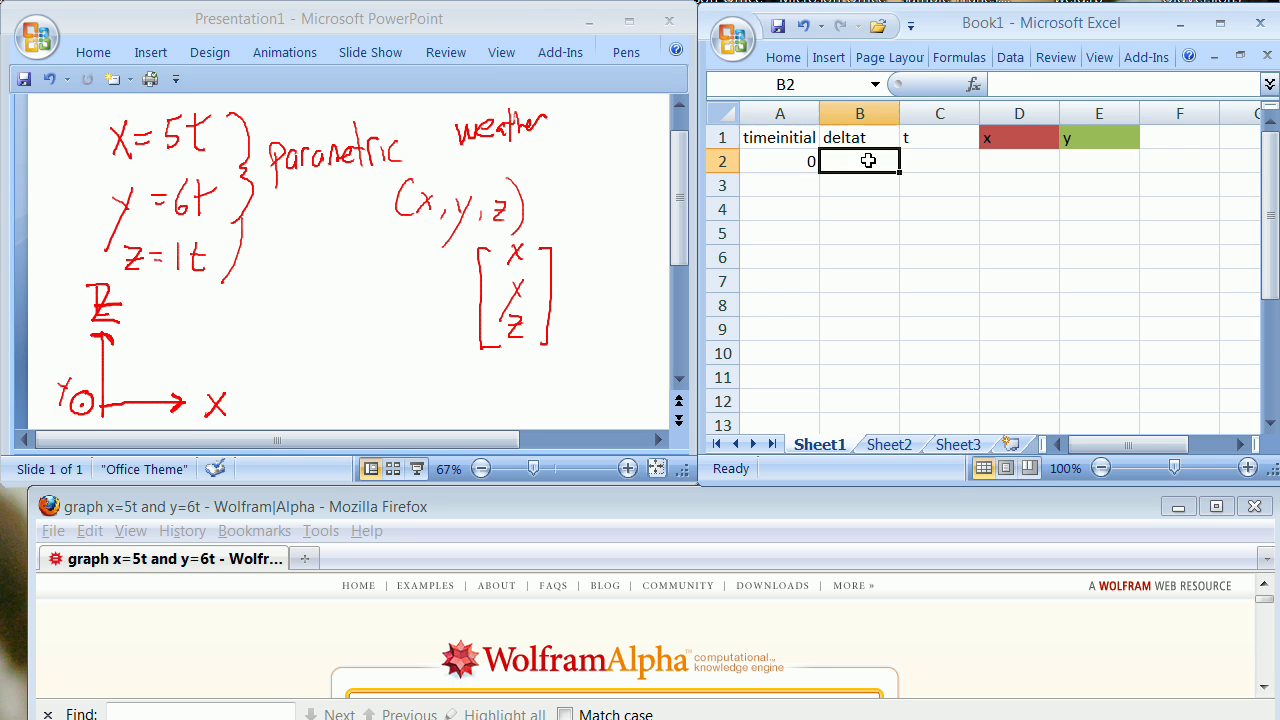
text(1)
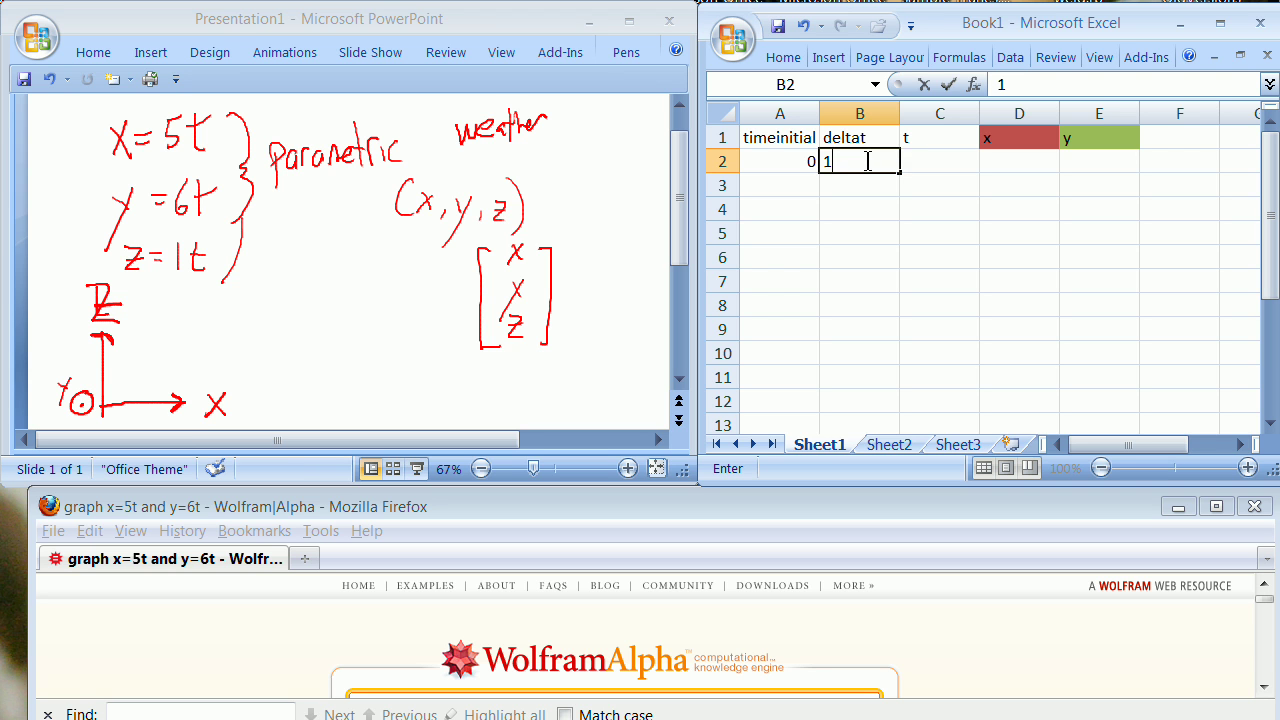
key(Return)
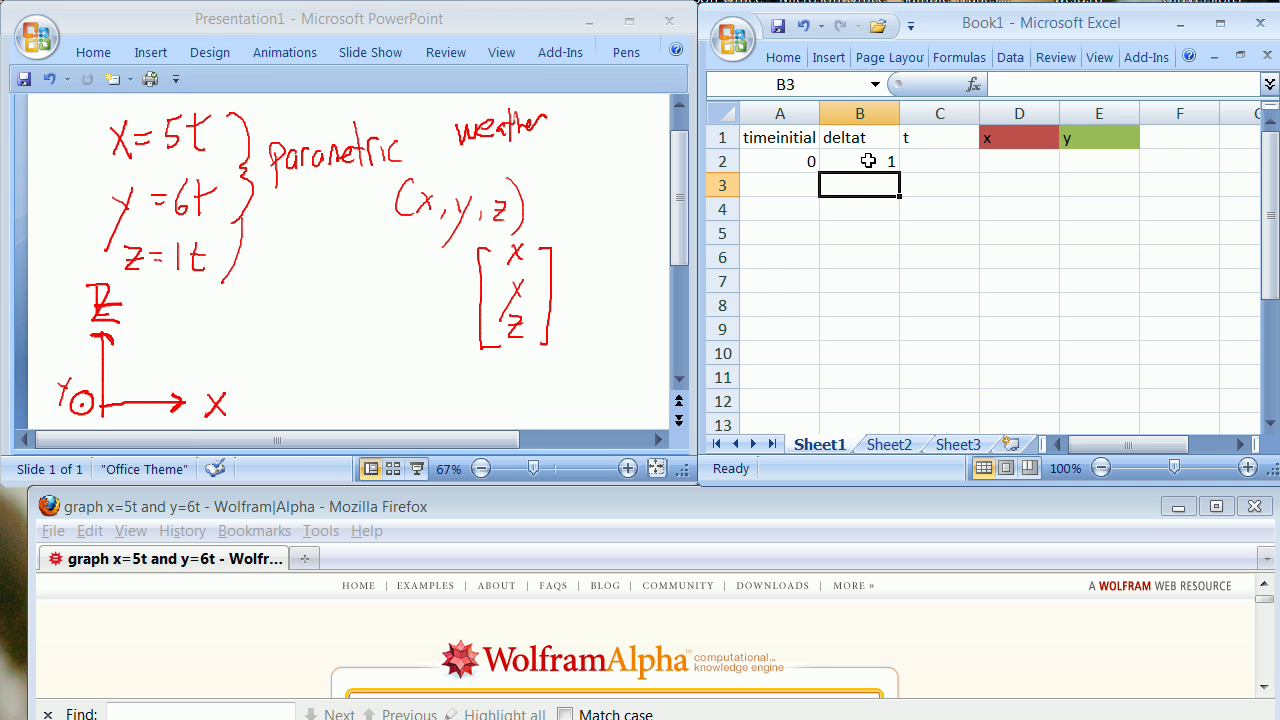
- Build the formula =A2+B2 in cell C2 to add the time step to the initial time
click(946, 161)
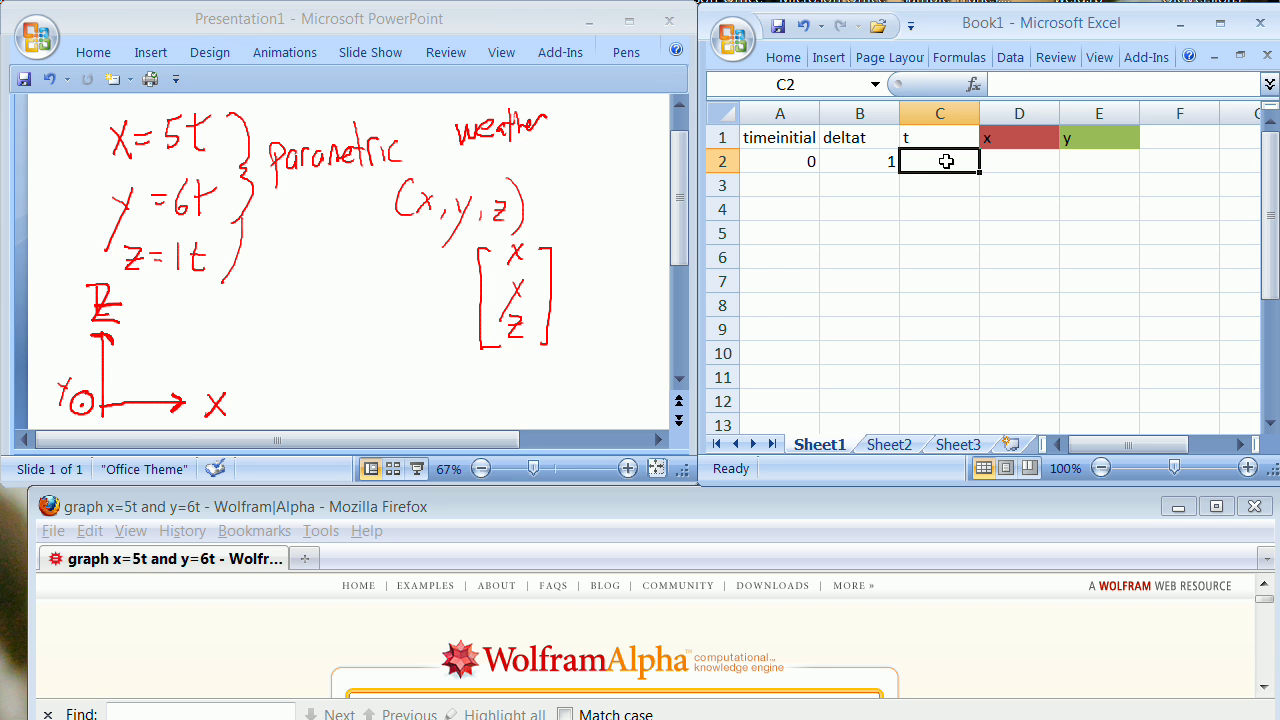
text(=)
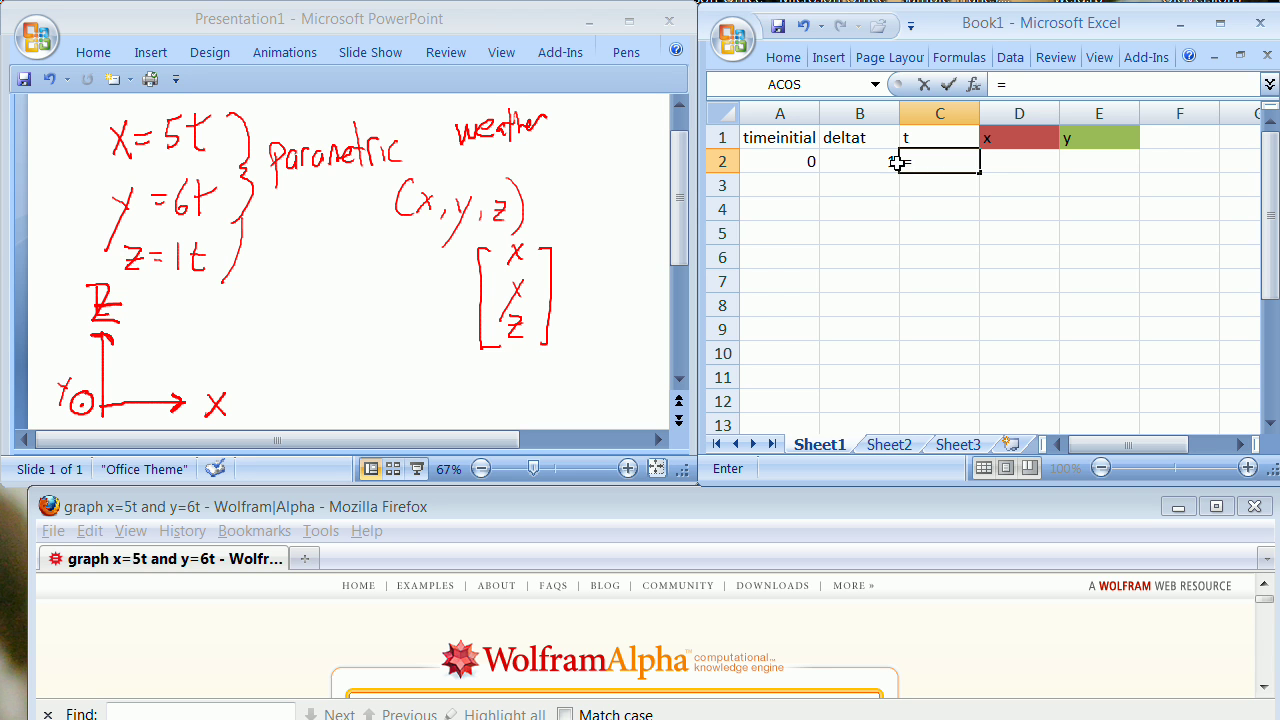
click(791, 162)
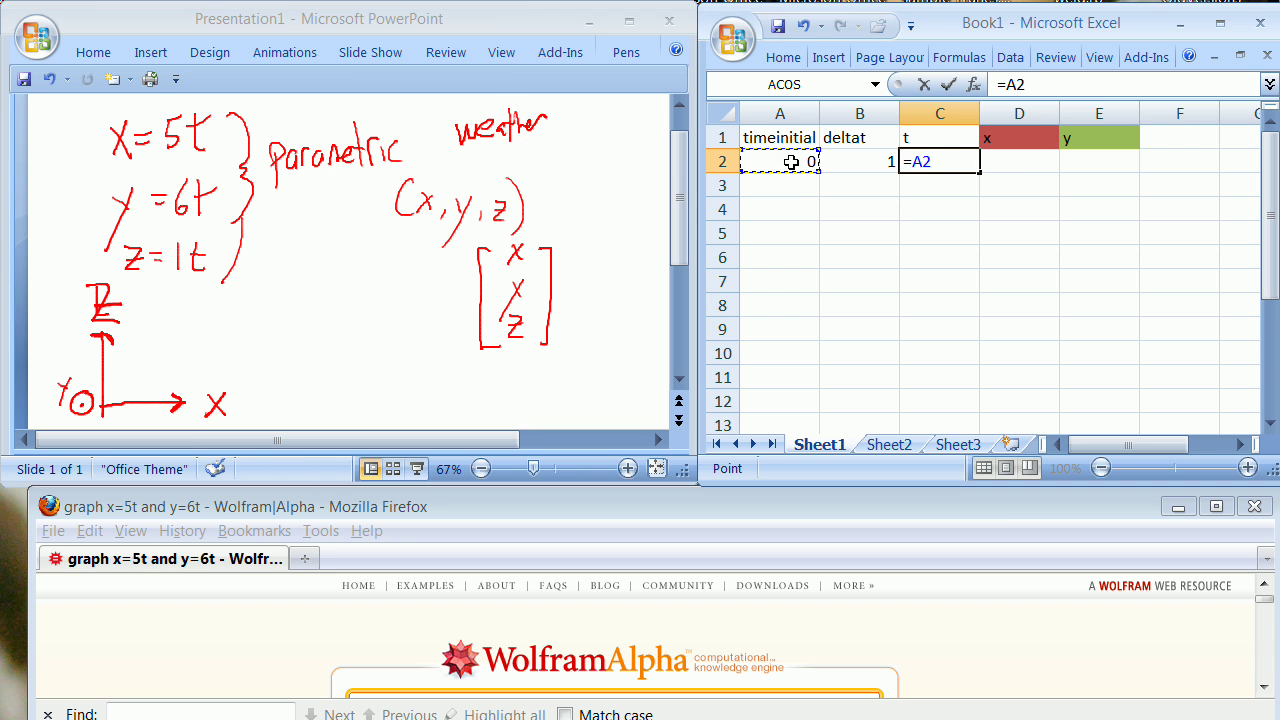
text(+)
click(876, 166)
- Make both references in the C2 formula absolute, so that it reads =$A$2+$B$2
click(915, 162)
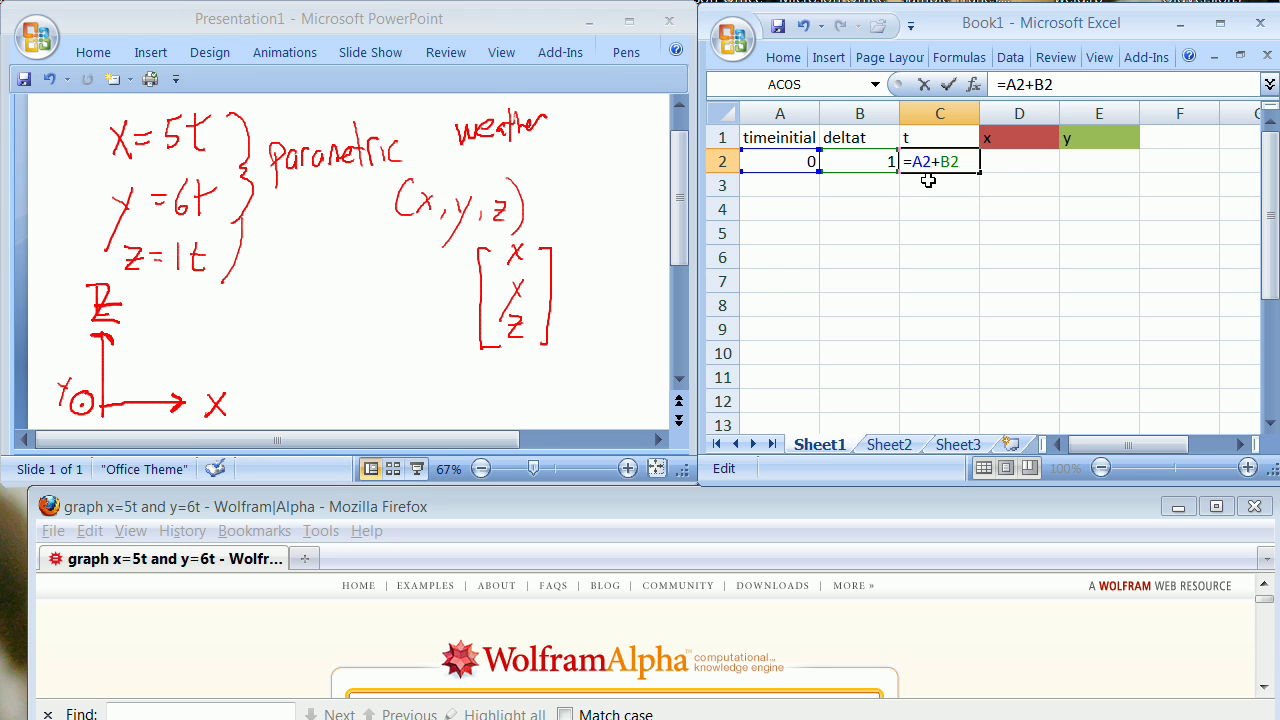
text($)
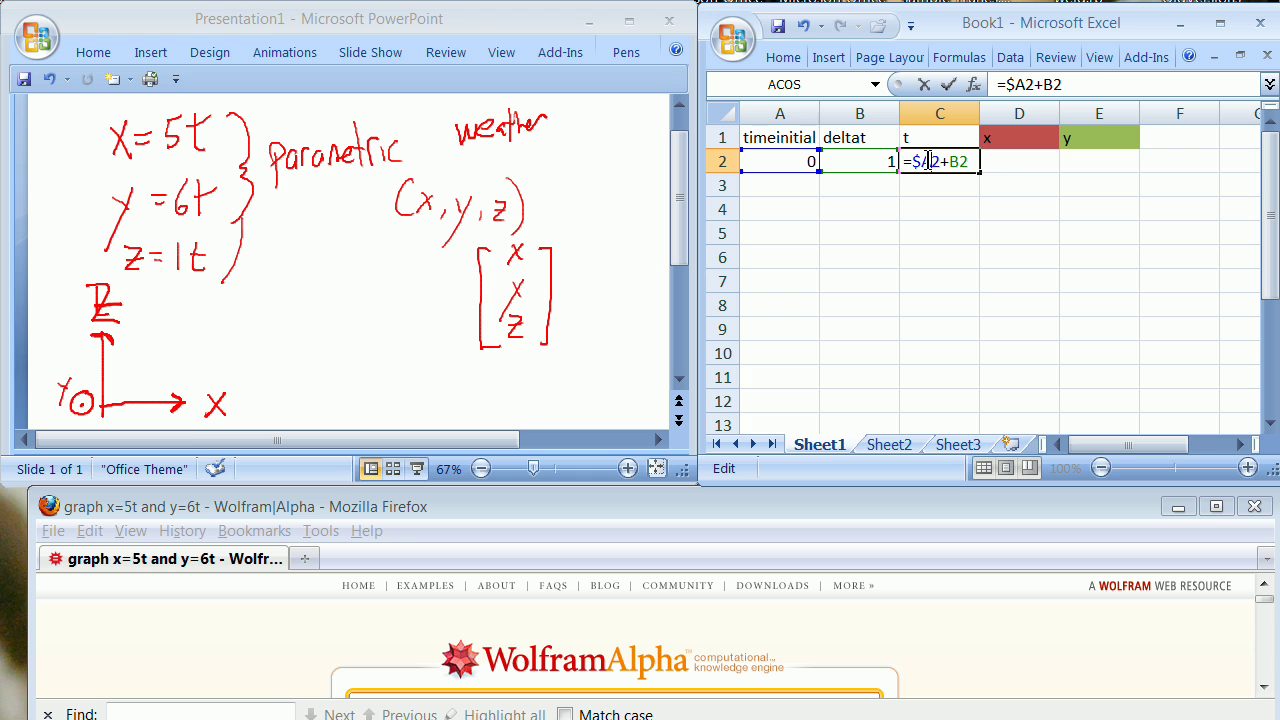
click(928, 161)
text($A)
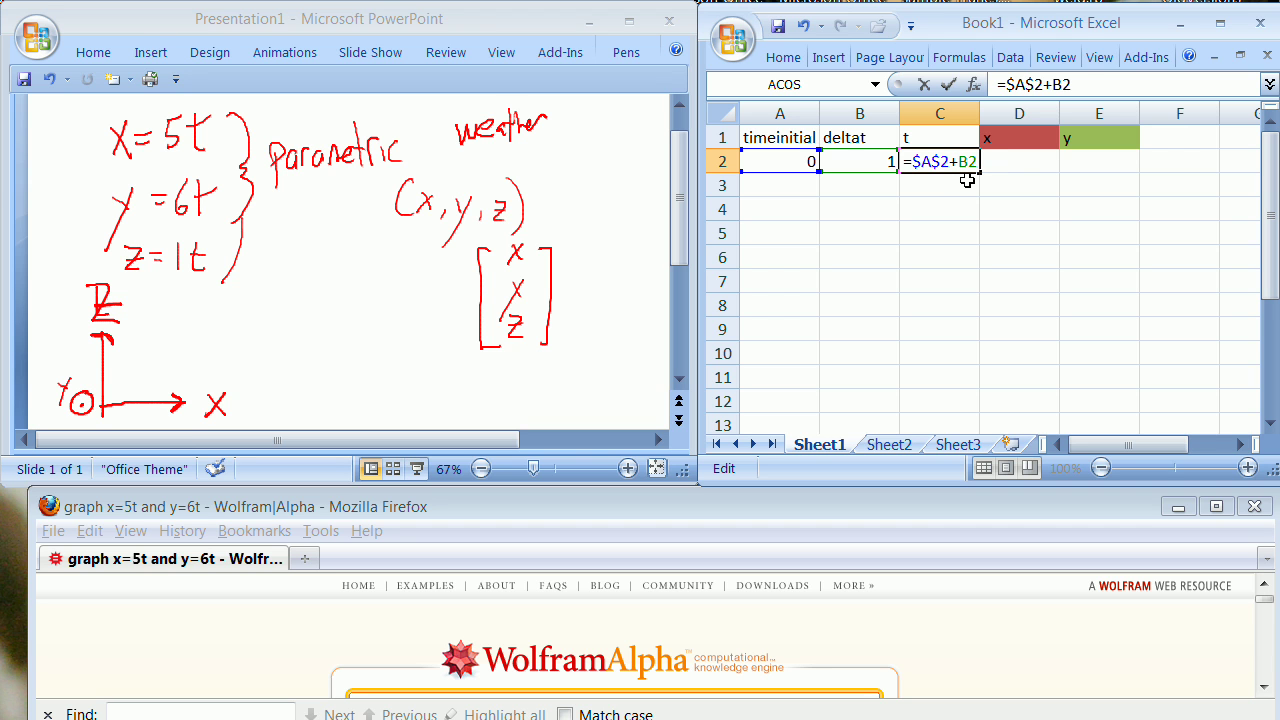
text($)
click(979, 168)
text($B$)
key(Return)
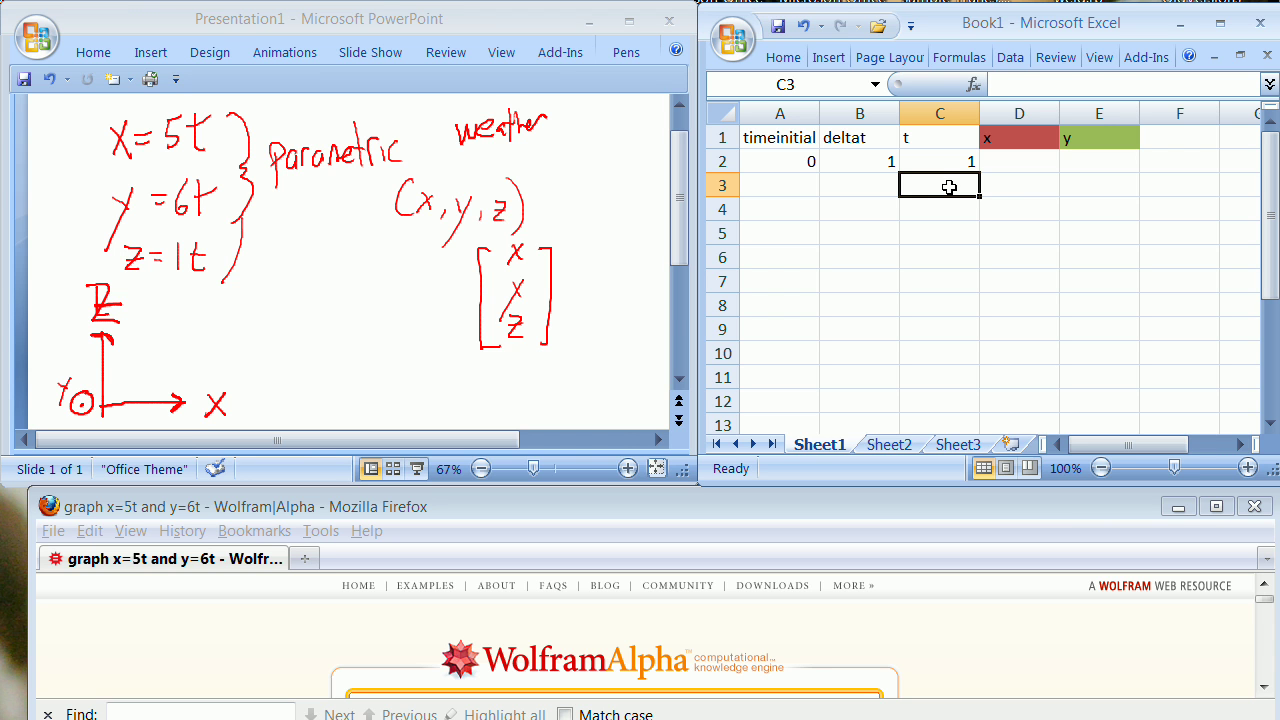
- Enter the formula =C2+$B$2 in cell C3, adding the fixed time step to the previous time
text(=)
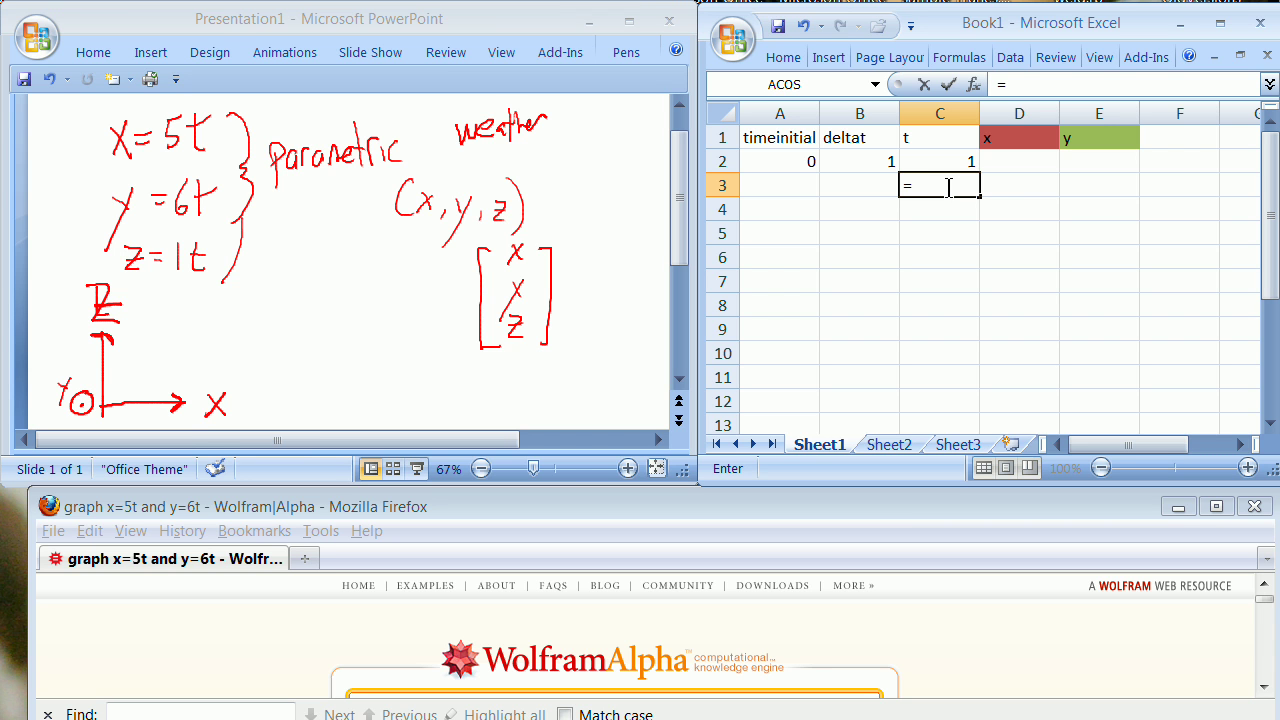
click(966, 163)
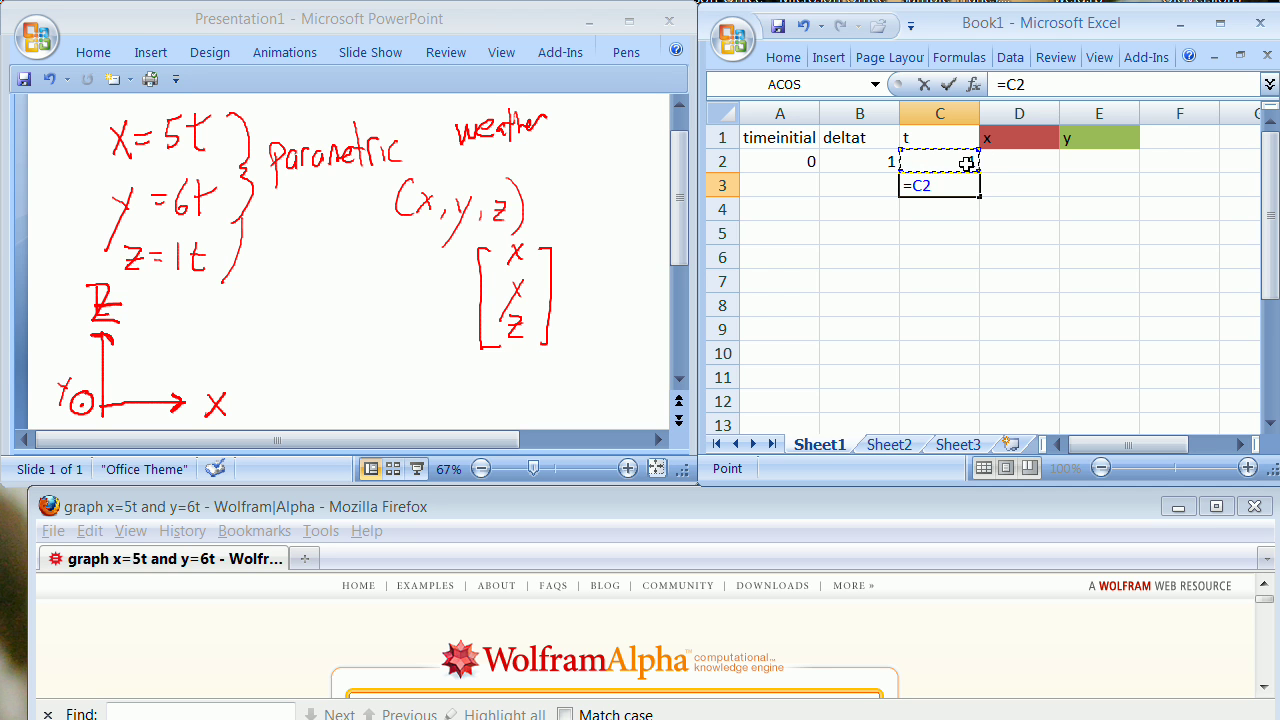
text(+)
click(878, 163)
click(947, 186)
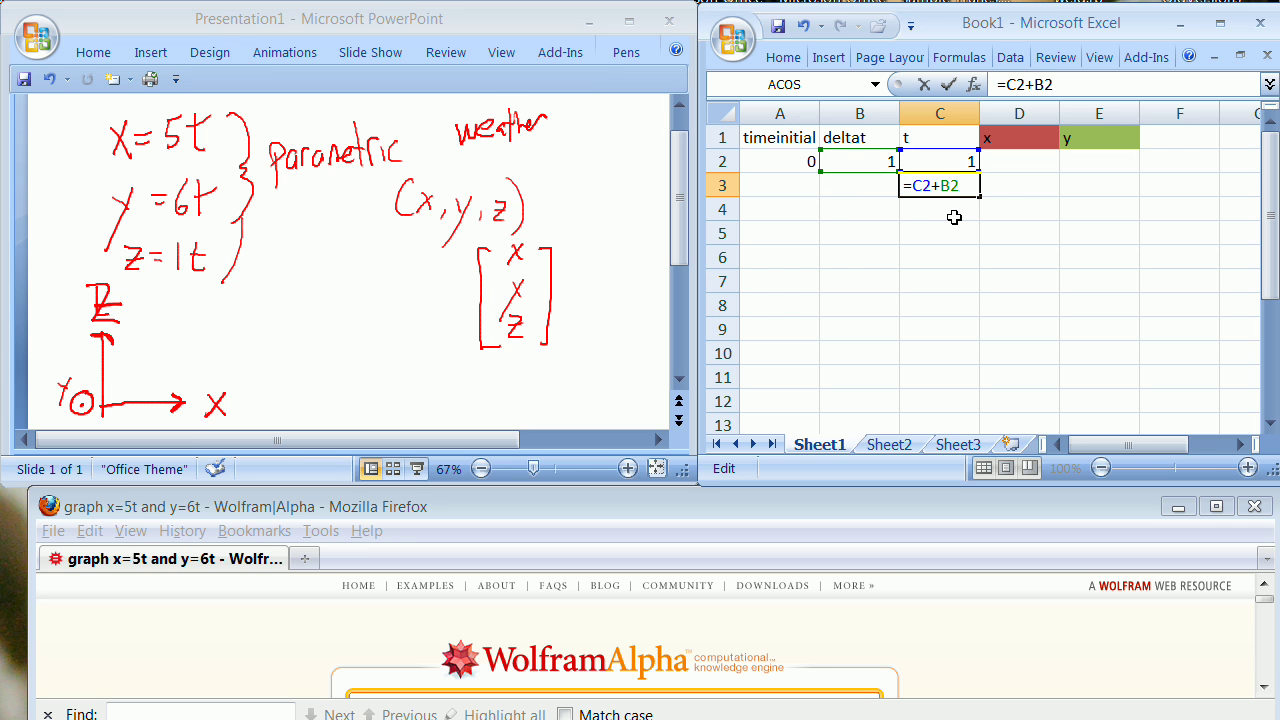
text($)
click(965, 186)
text($)
key(Return)
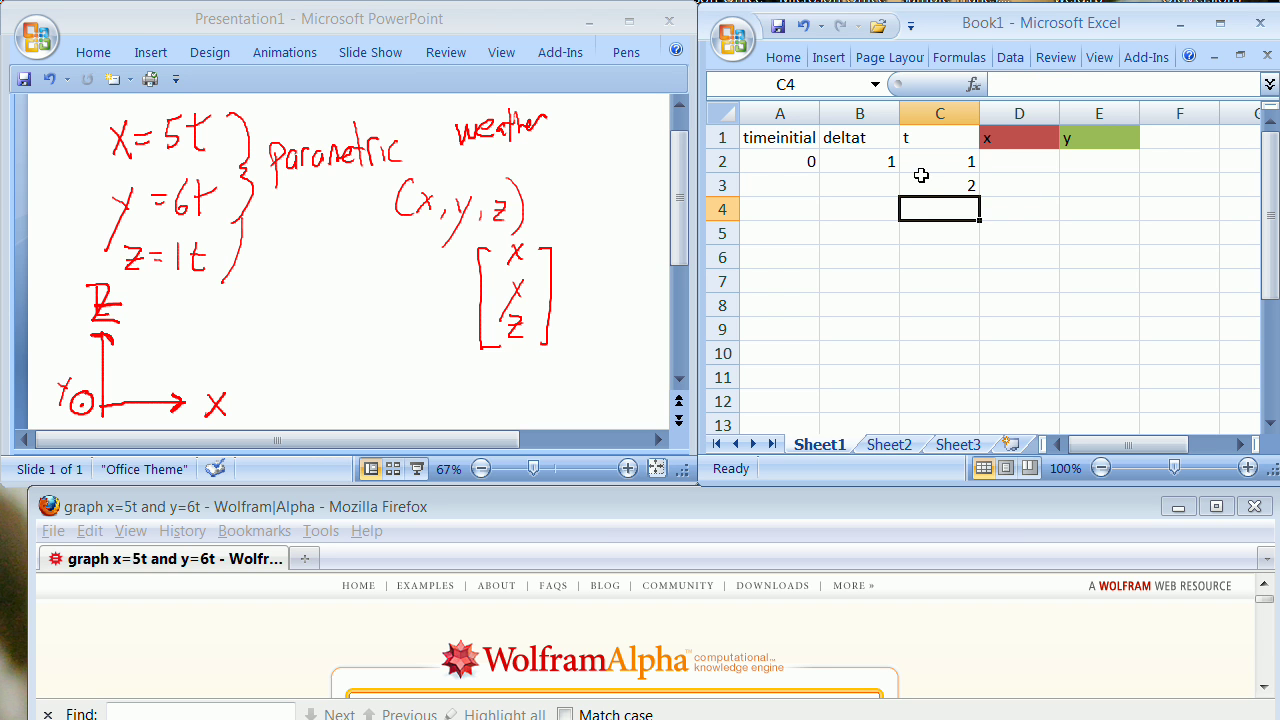
- Copy the time formula from cell C3 into cells C4 through C11
click(956, 190)
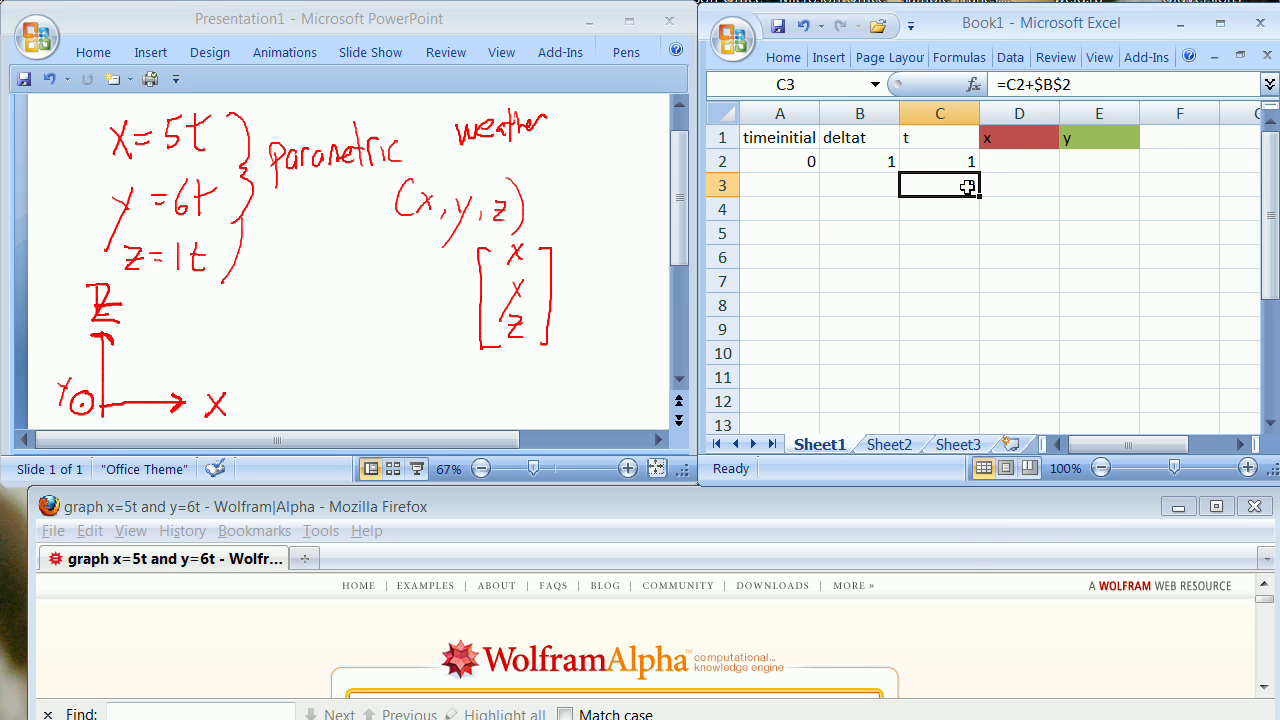
right_click(969, 187)
click(1011, 228)
drag(957, 203, 961, 378)
right_click(961, 378)
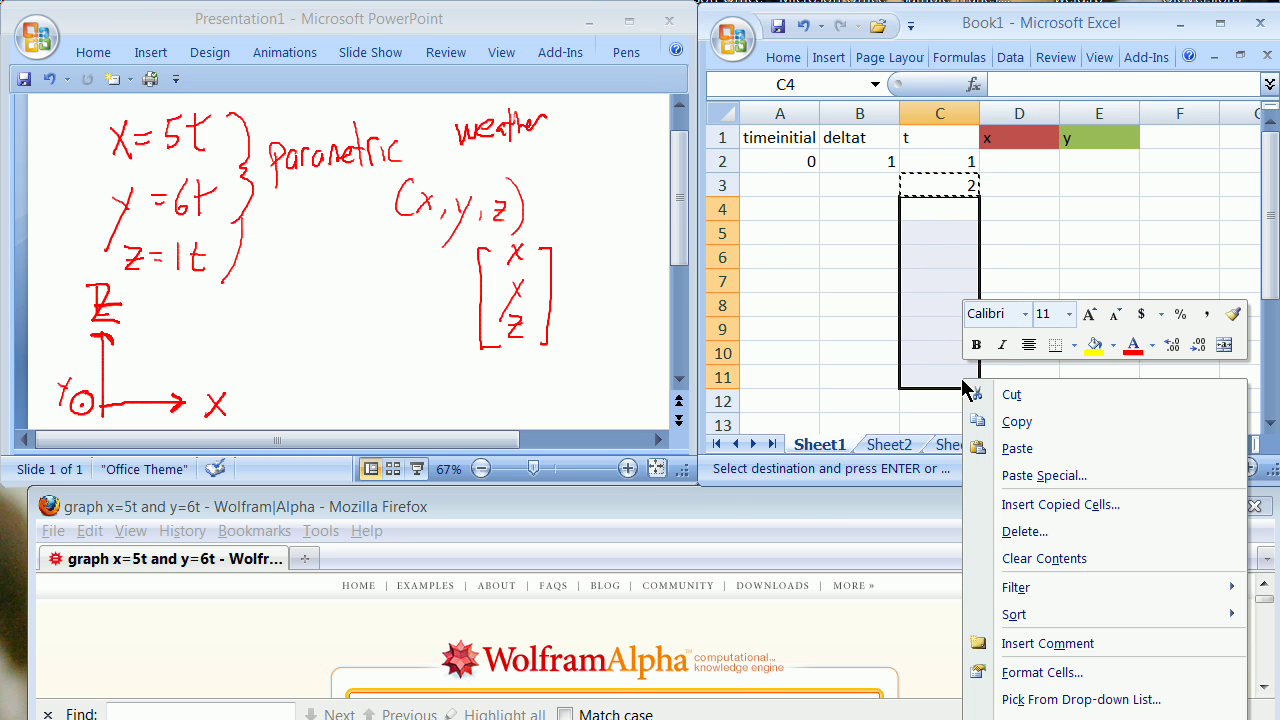
click(1054, 447)
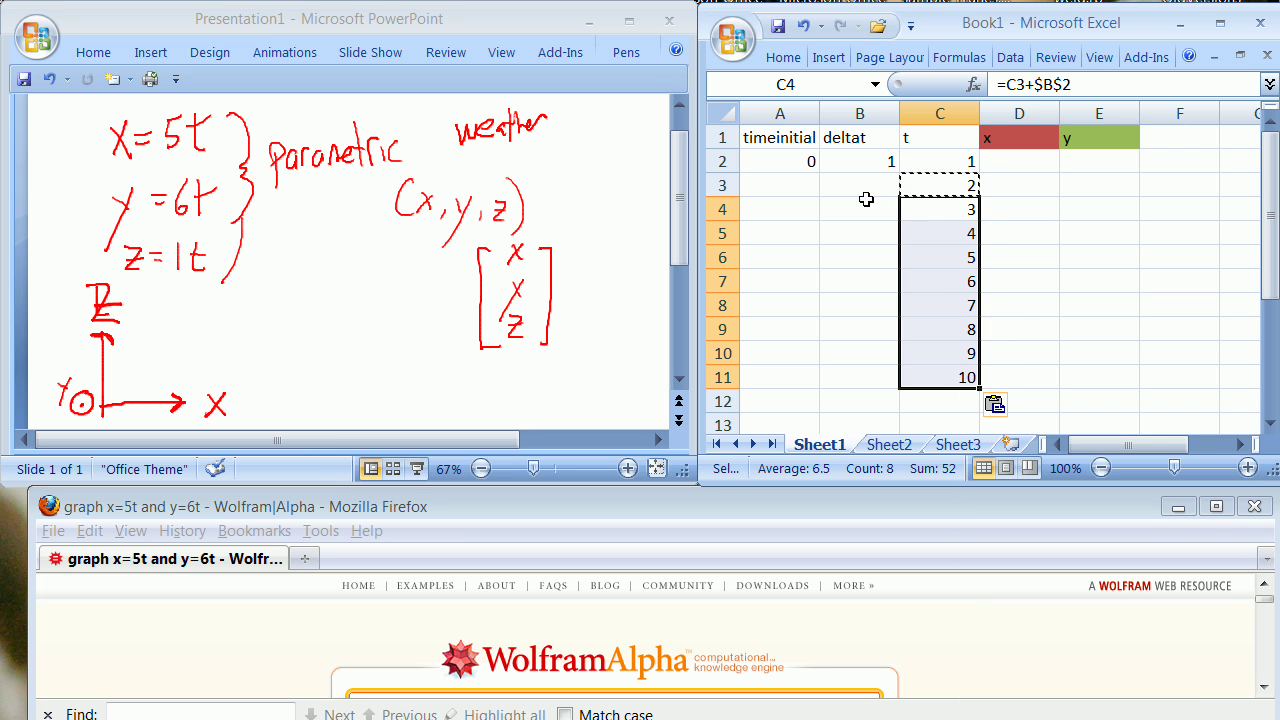
- Set the deltat value in cell B2 to .1
click(798, 165)
click(862, 162)
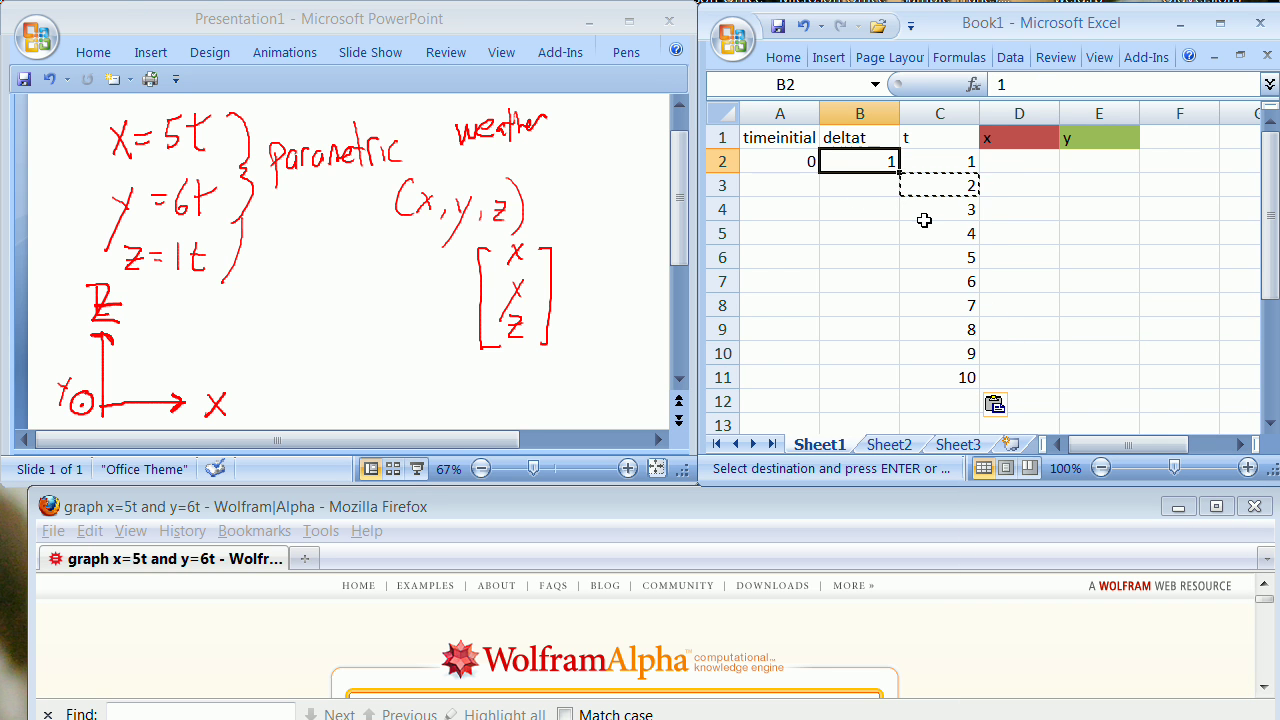
text(.)
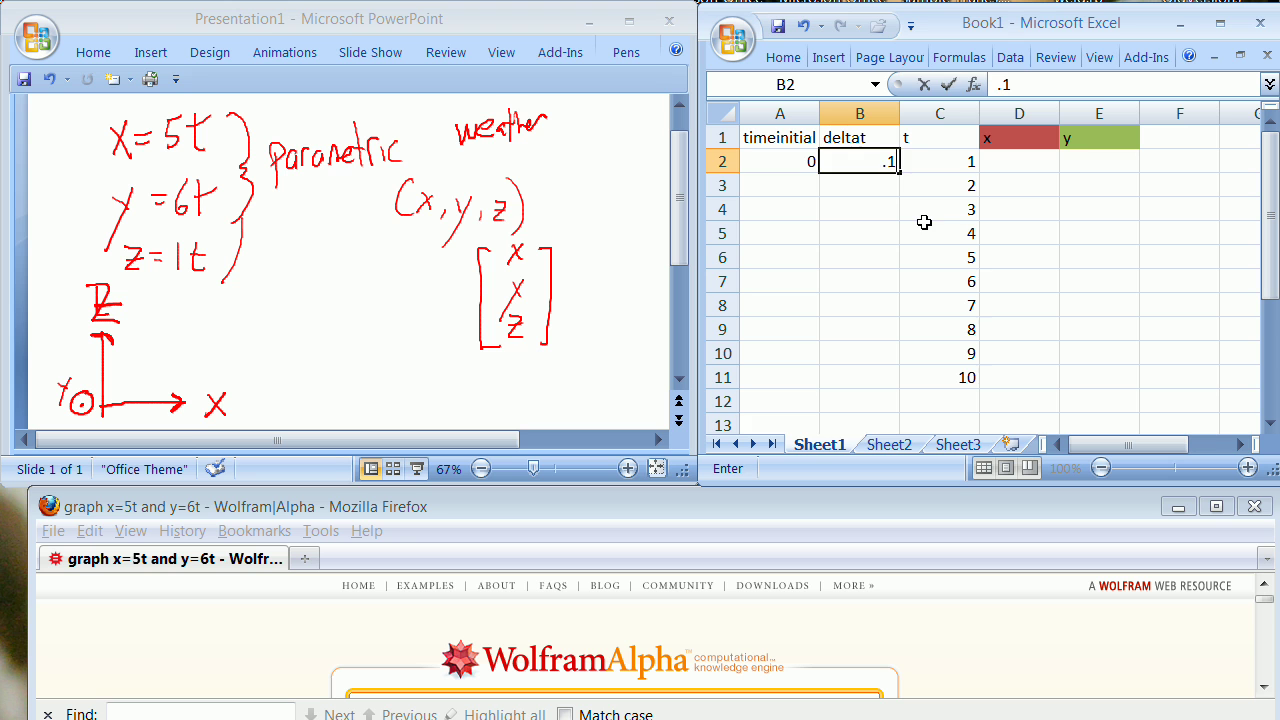
text(1)
key(Return)
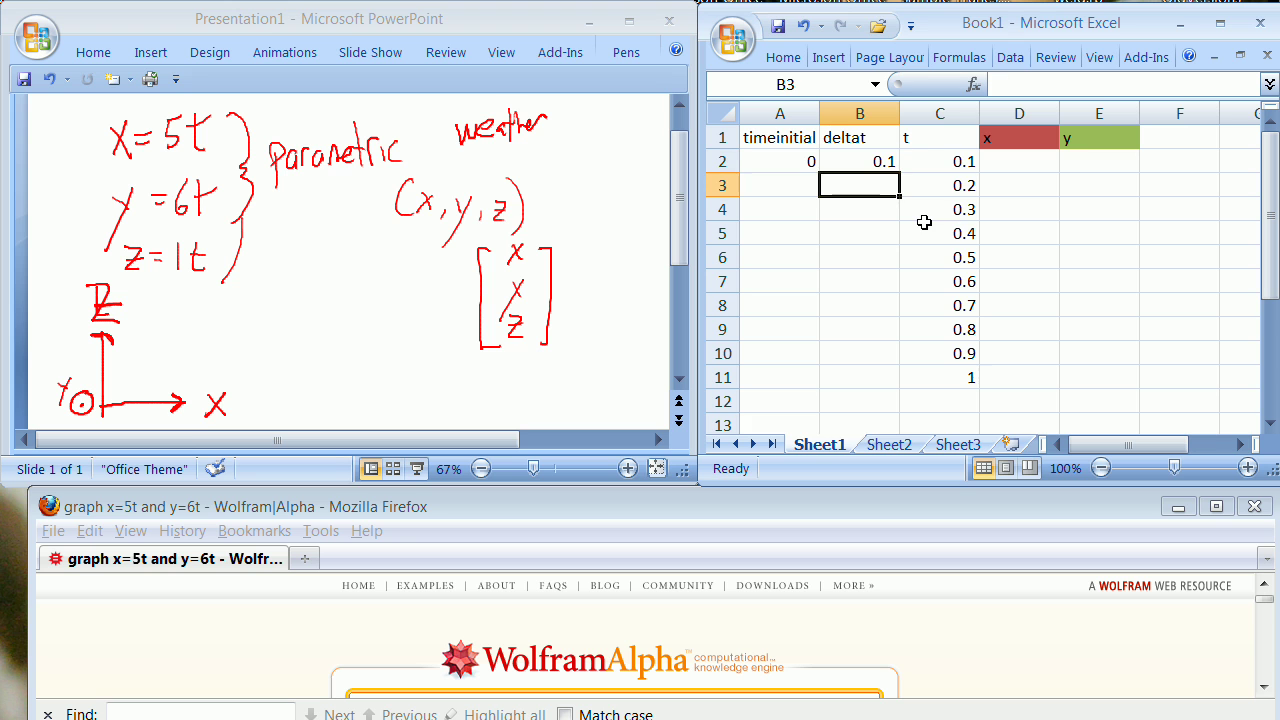
- Try 6 as the timeinitial value in cell A2 and set it back to 0
click(779, 161)
text(6)
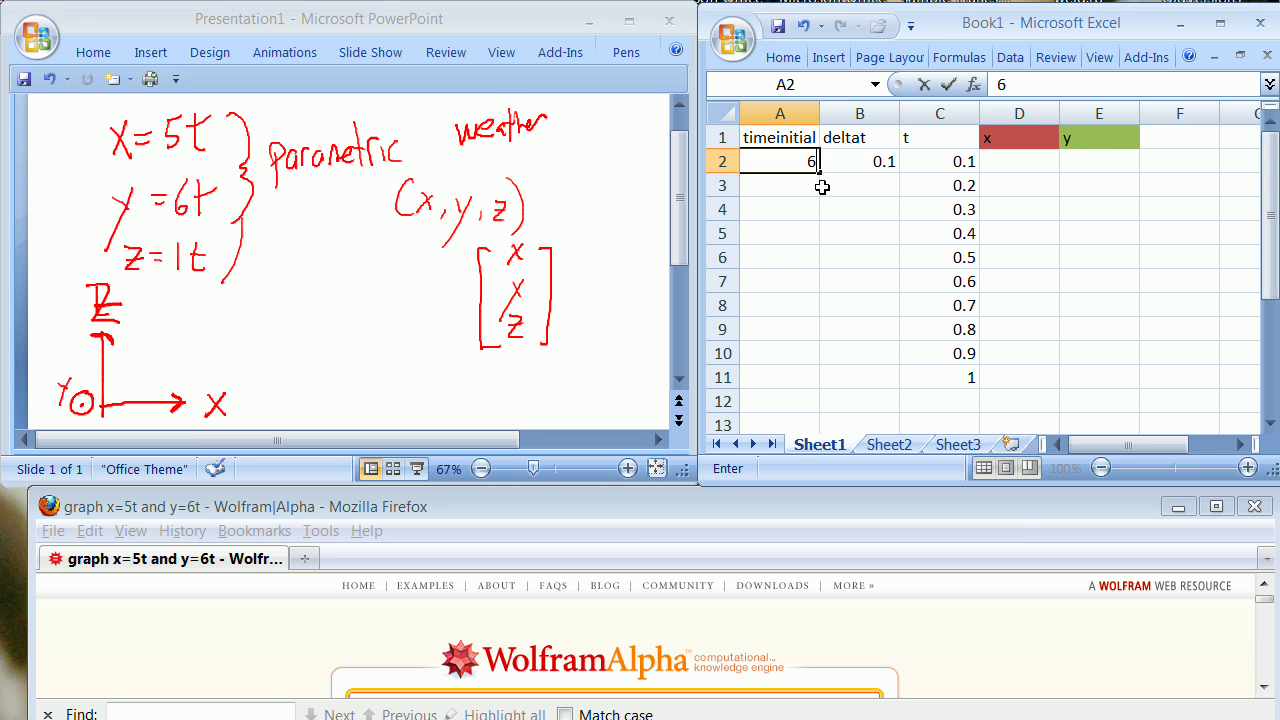
key(Return)
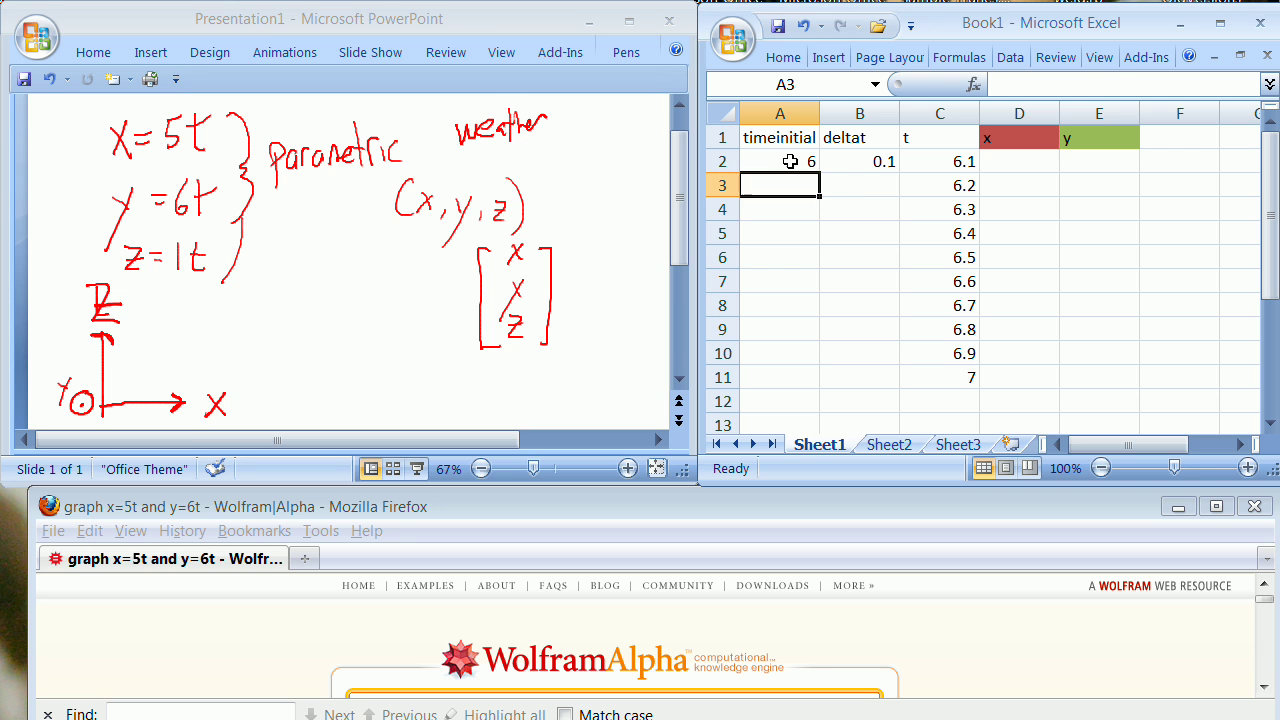
click(790, 161)
text(0)
key(Return)
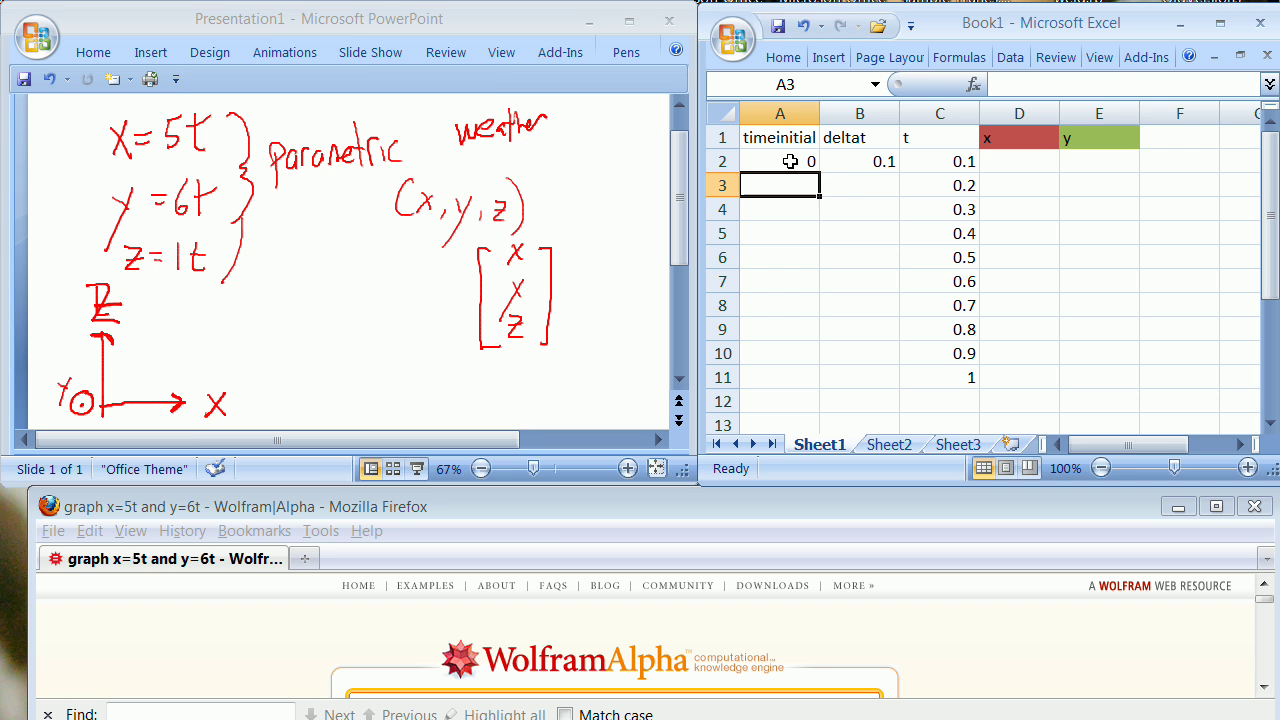
click(931, 278)
click(769, 169)
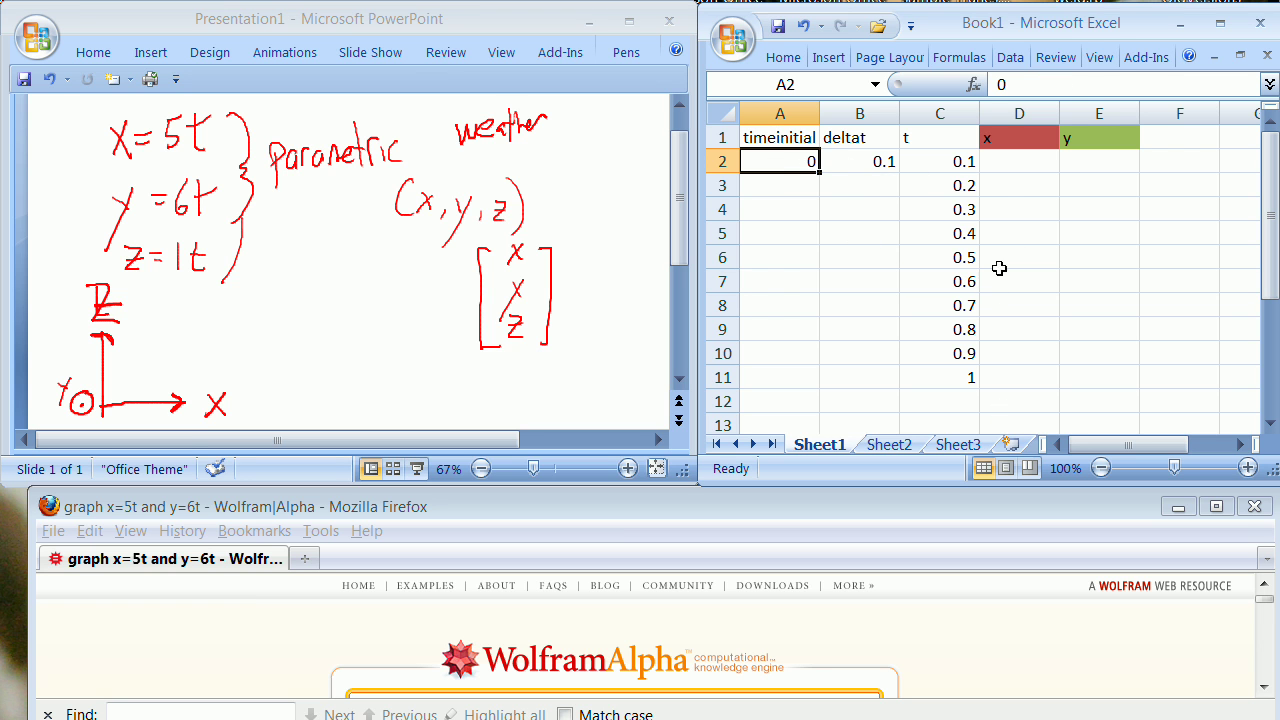
- Try to enter a formula in cell D2 that multiplies 6 by the time in C2
click(1018, 163)
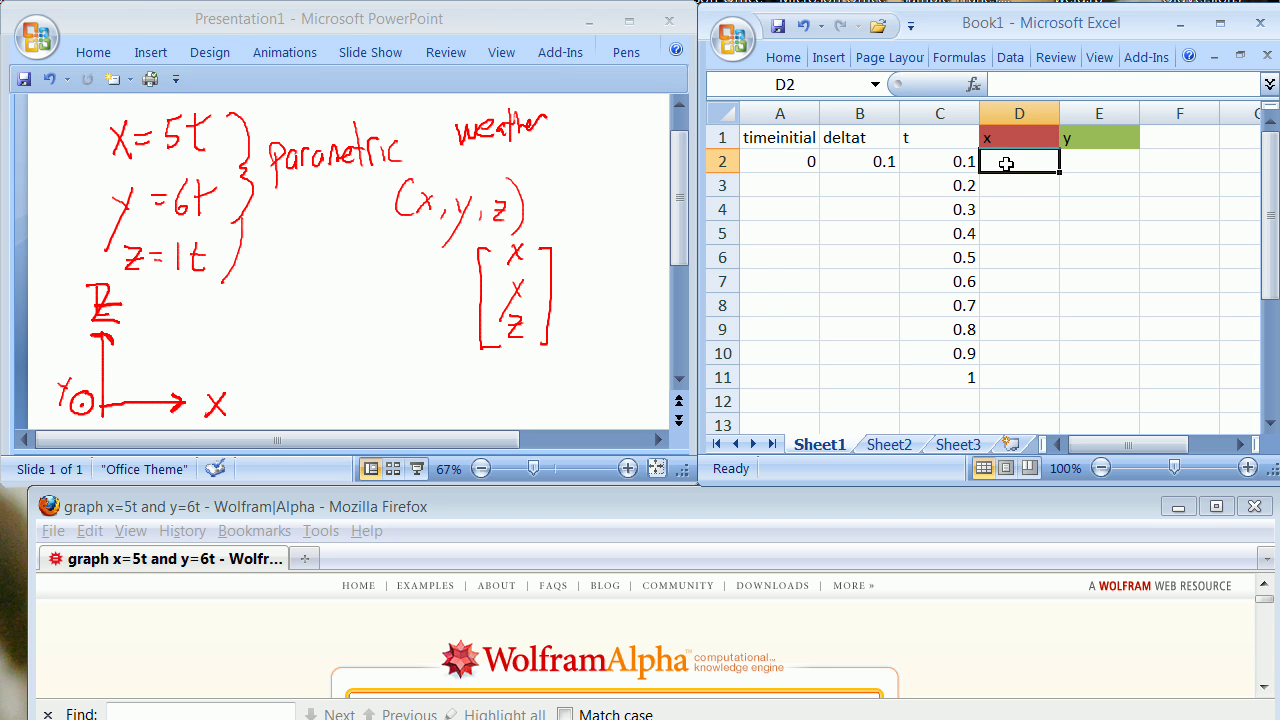
text(=)
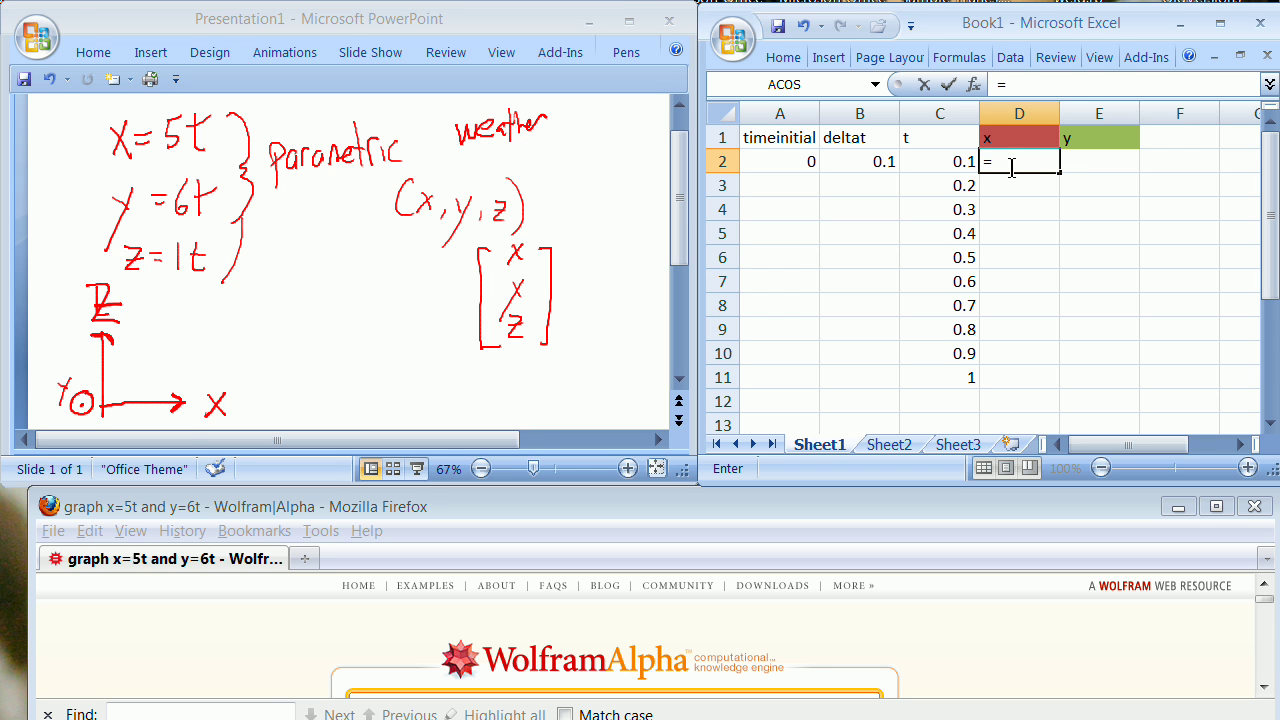
text(6)
click(944, 165)
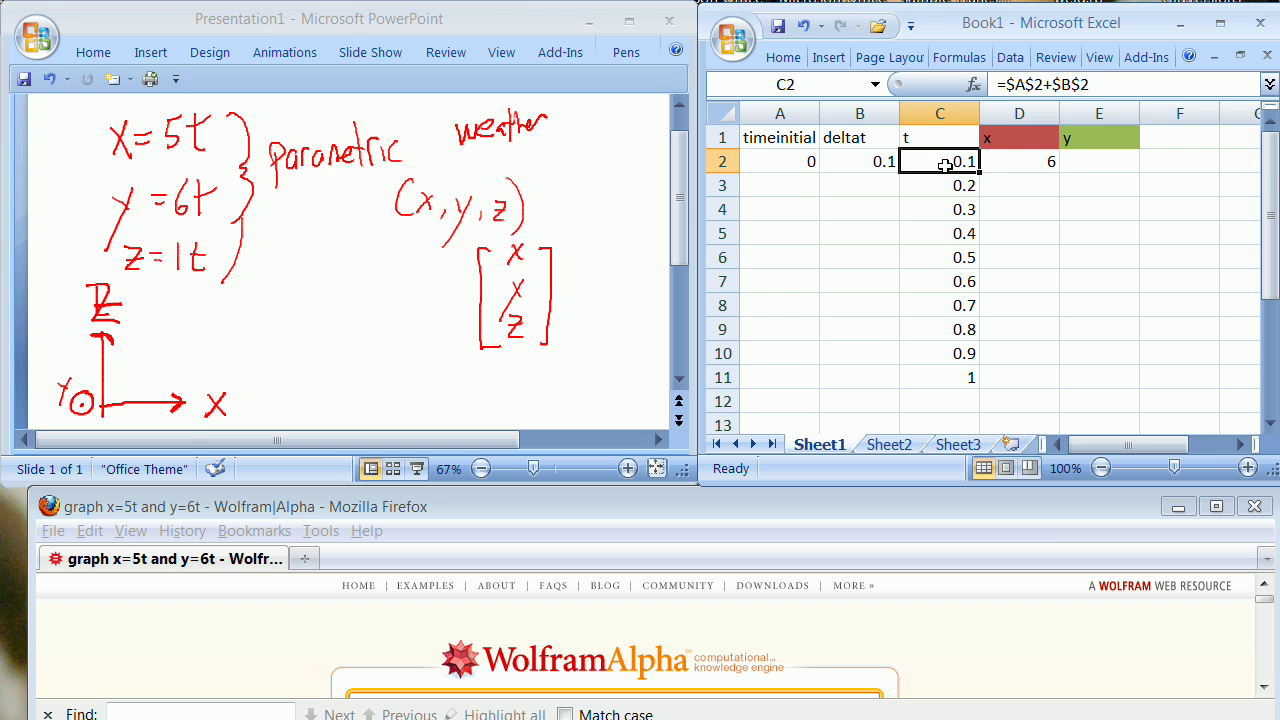
click(1019, 163)
text(=)
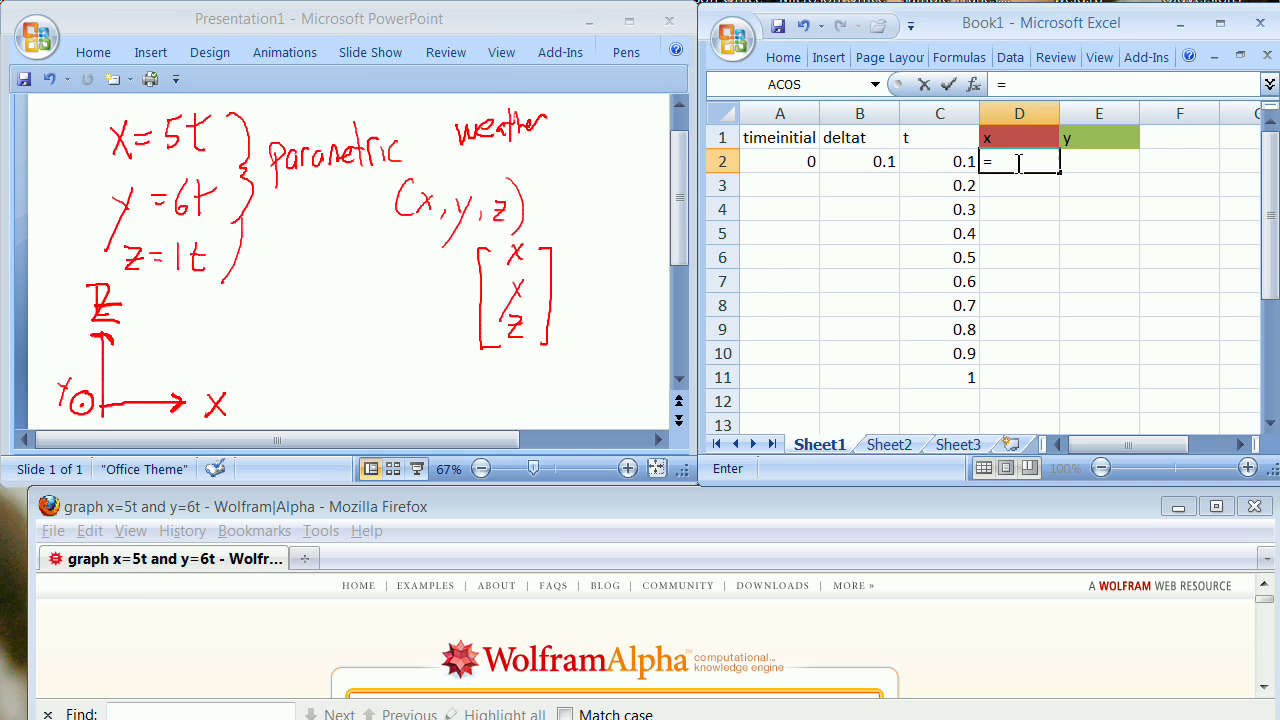
text(6)
click(946, 165)
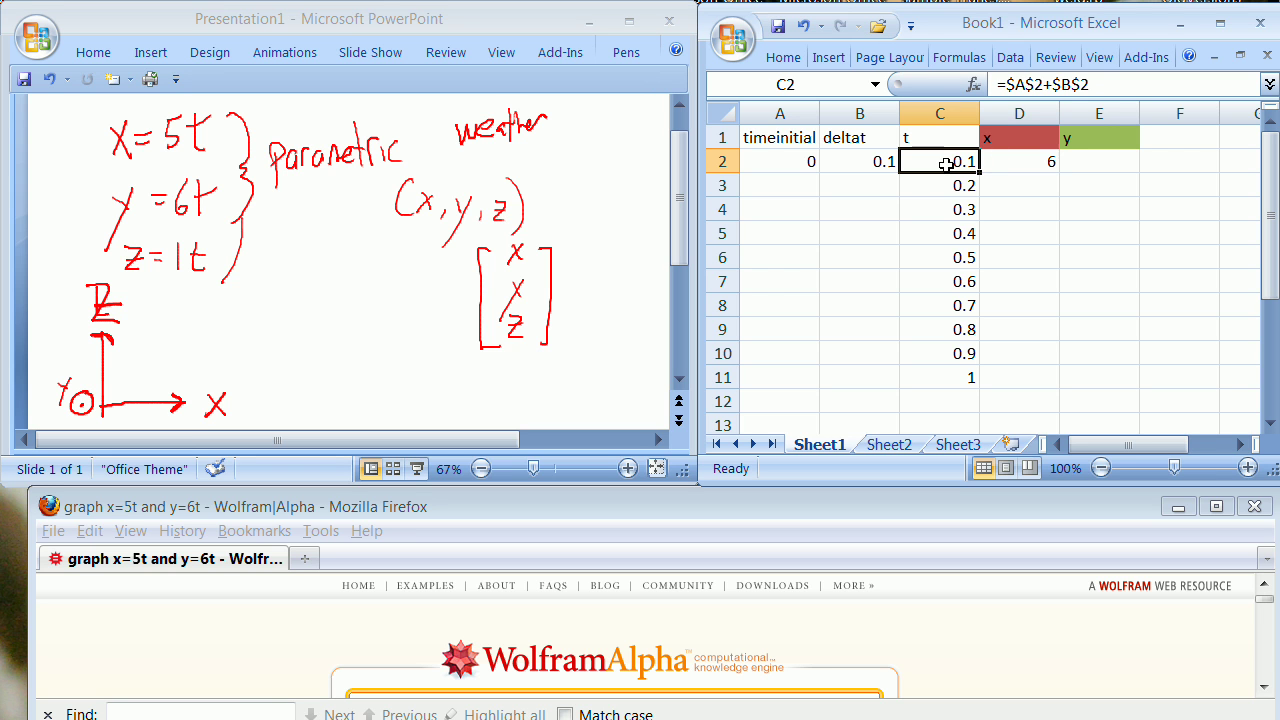
- Enter the formula =6*C2 in cell D2 under the x heading
click(1030, 168)
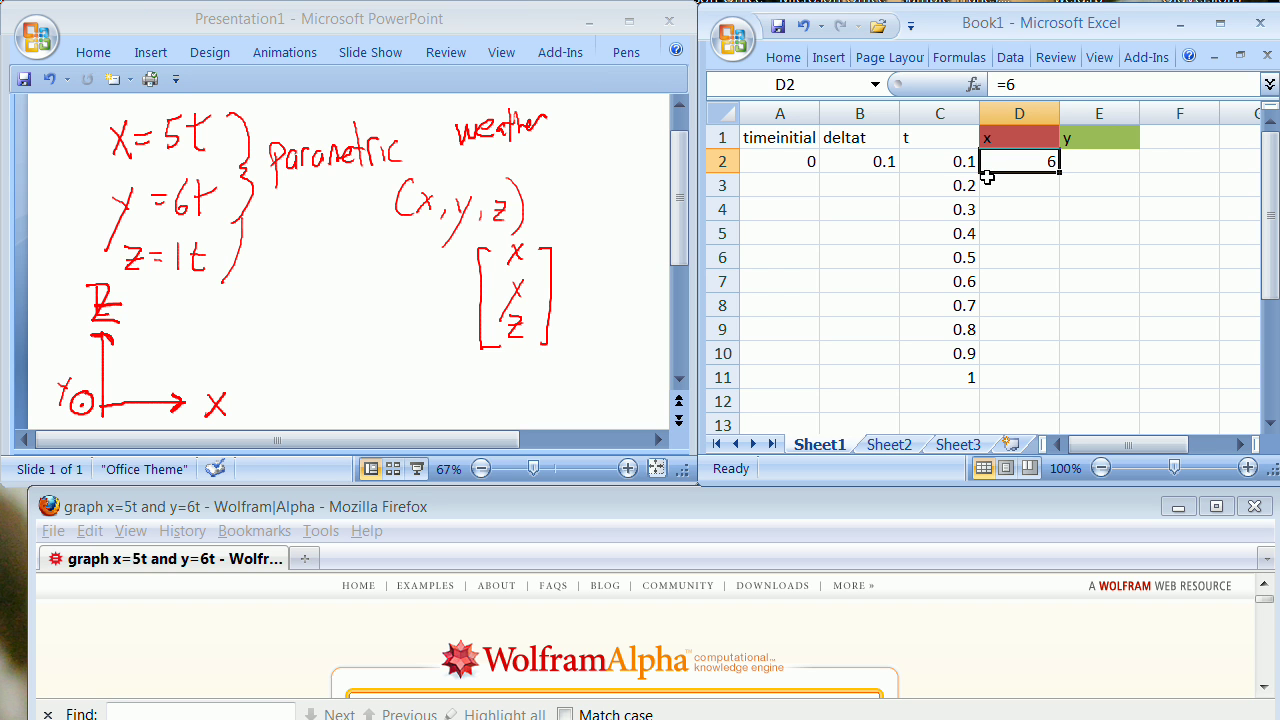
text(=6*)
click(957, 163)
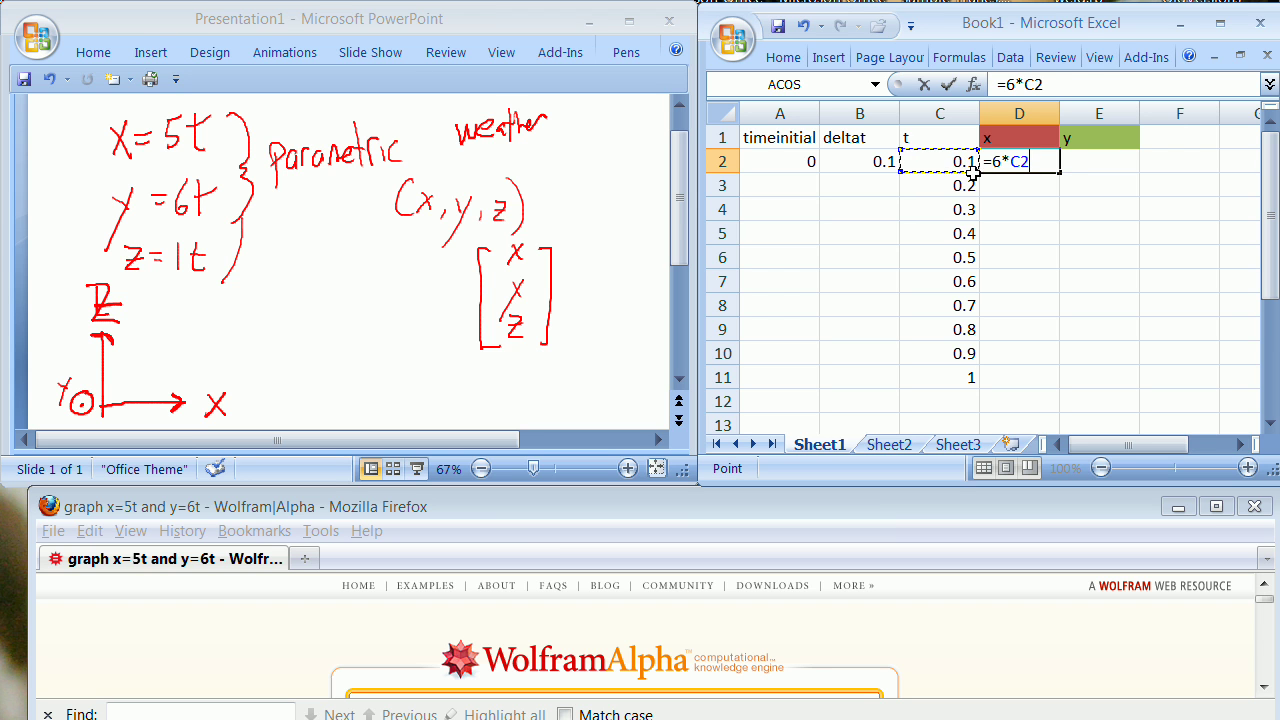
click(956, 88)
- Enter the formula =6*C2 in cell E2 to compute y from the time
click(1102, 165)
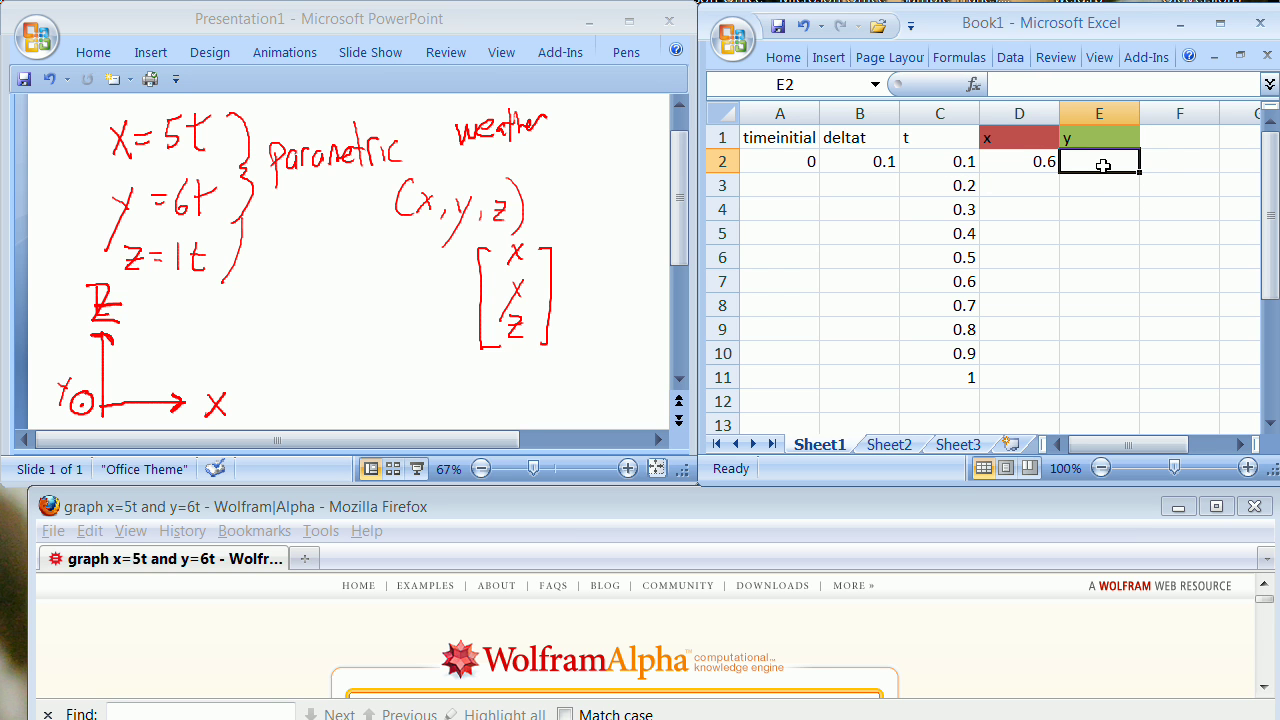
text(=)
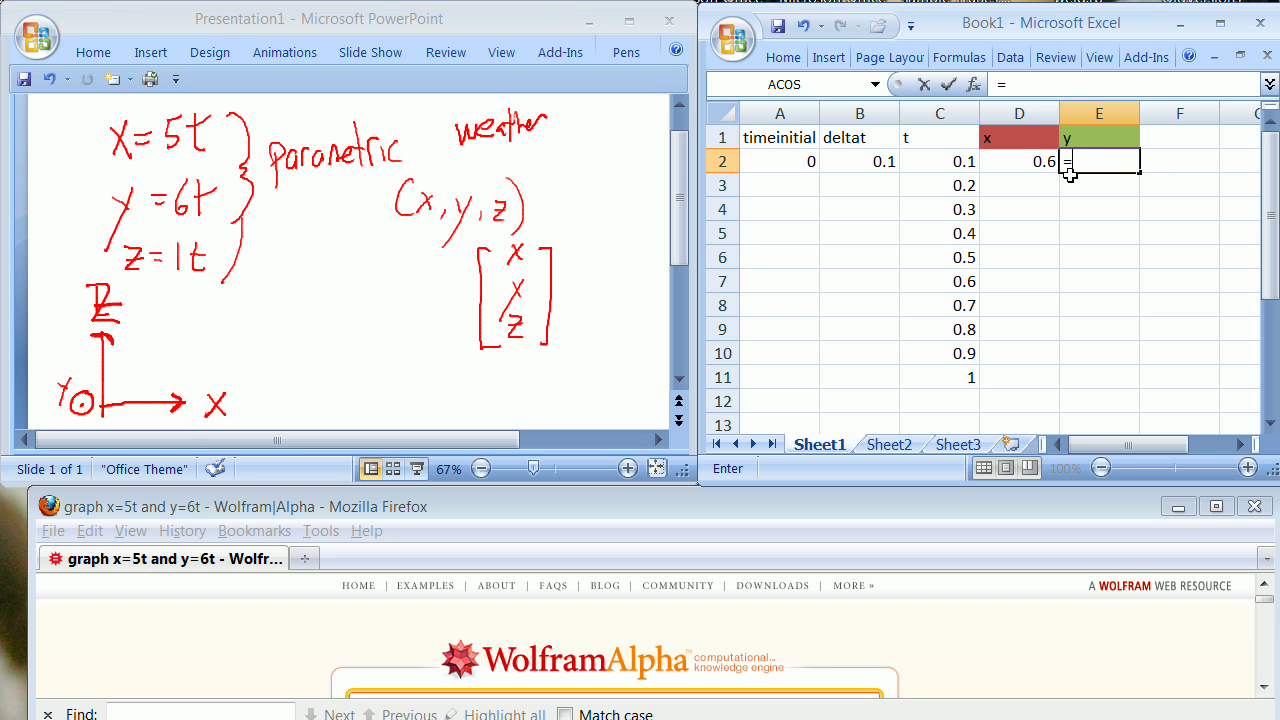
text(6*)
click(950, 163)
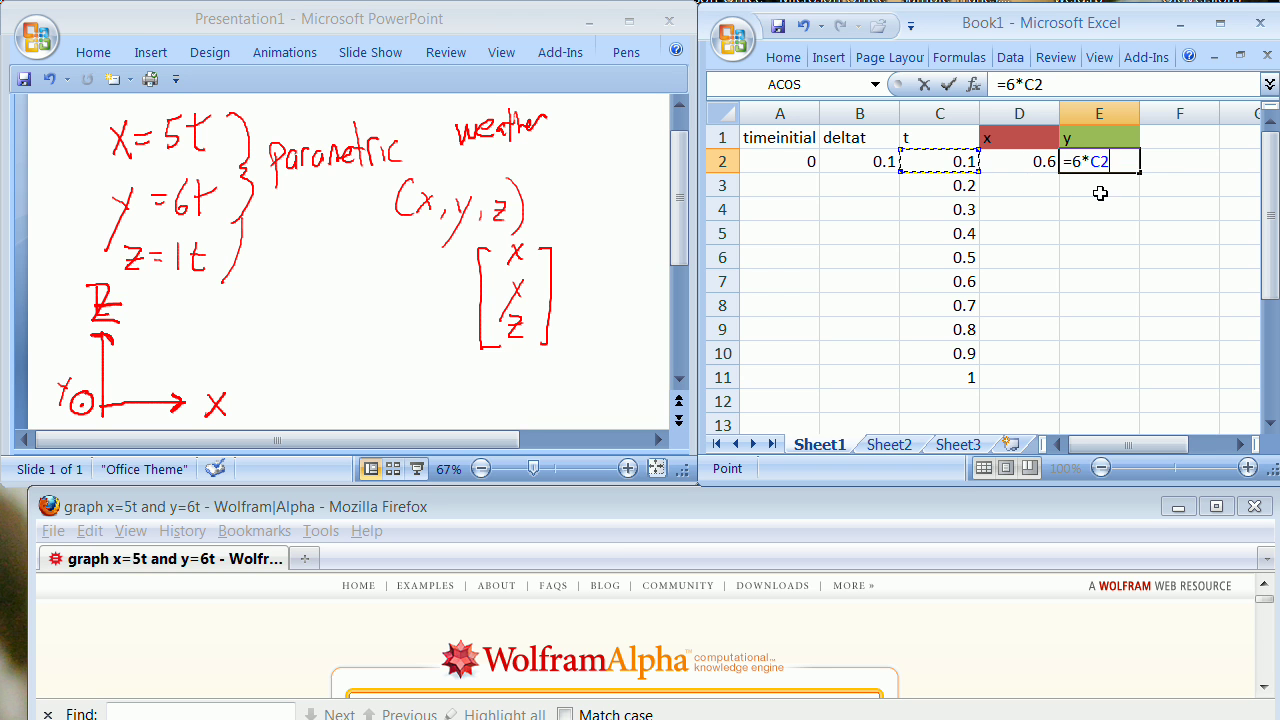
key(Return)
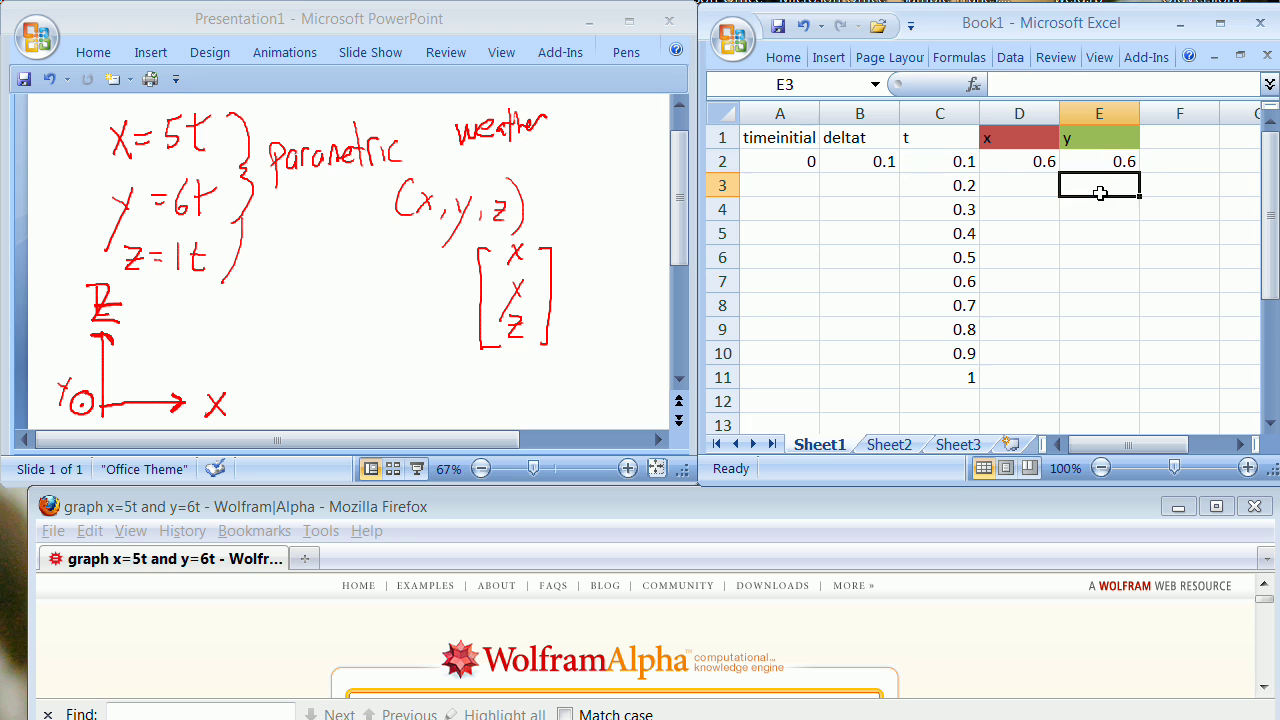
- Change the multiplier in the x formula in cell D2 to 5, so that it reads =5*C2
click(1020, 161)
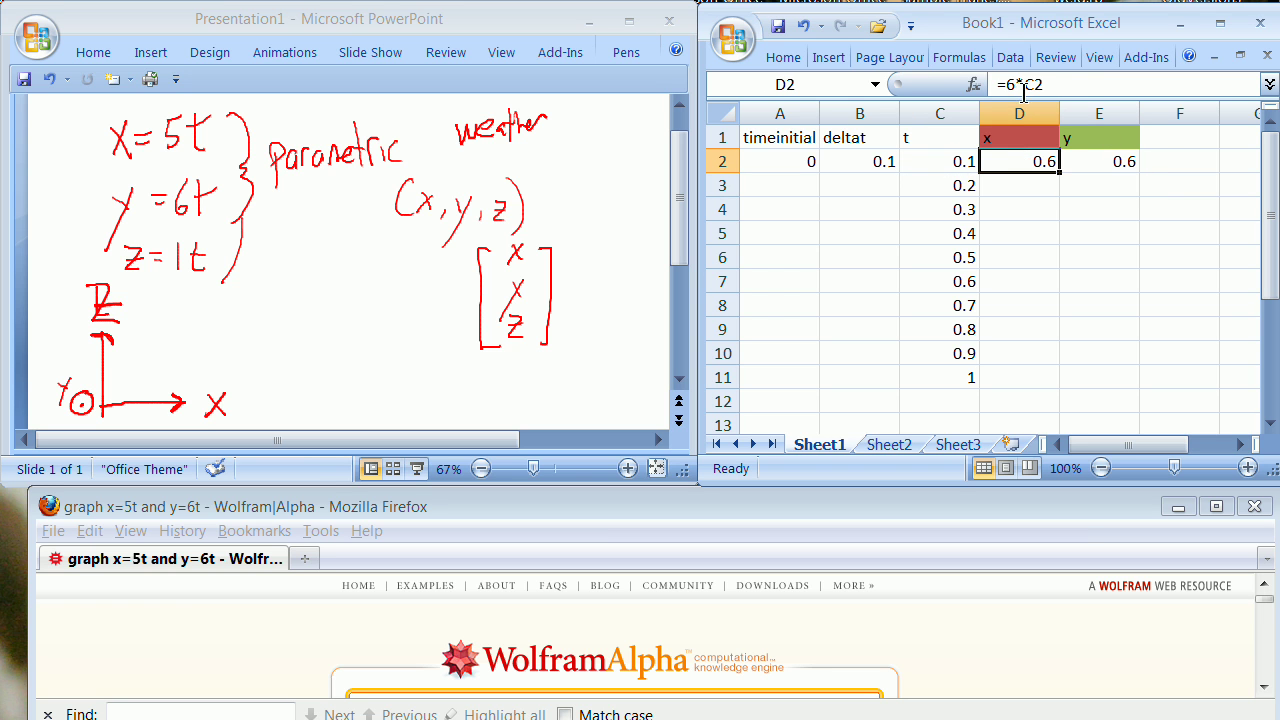
click(1012, 84)
key(BackSpace)
text(5)
key(Return)
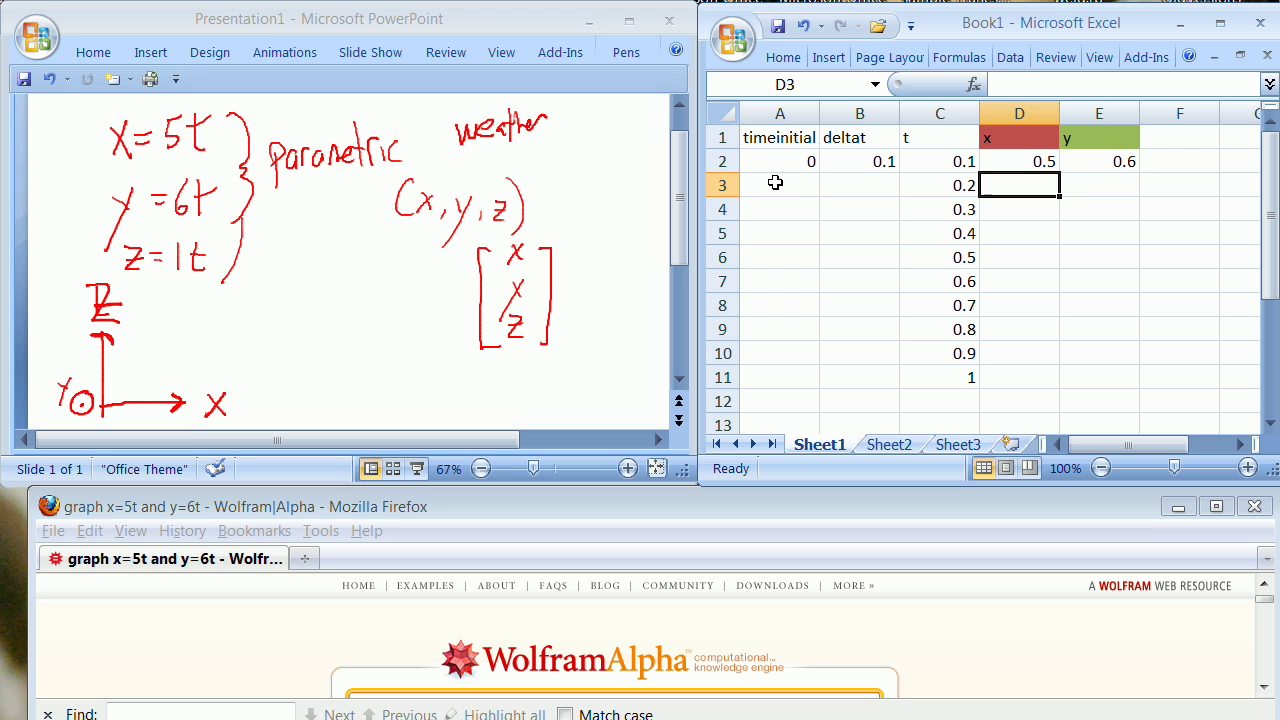
- Copy the x formula from cell D2 into cells D3 through D11
click(727, 162)
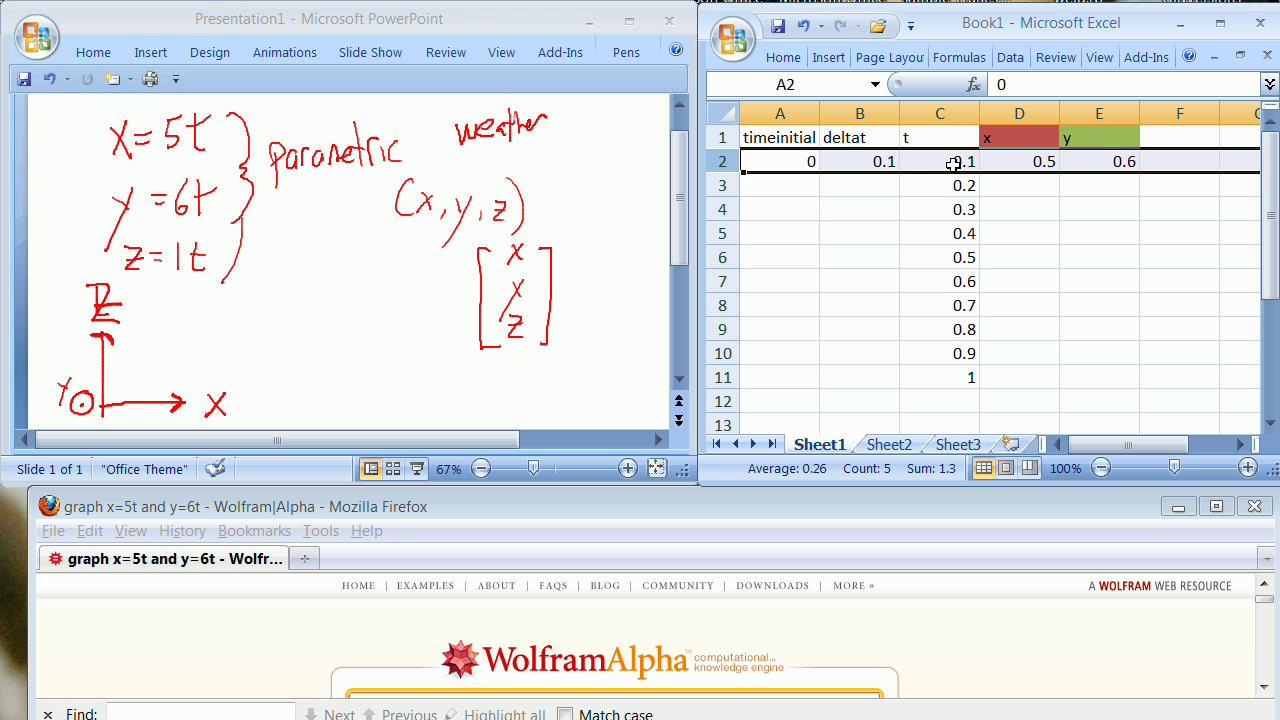
click(1030, 165)
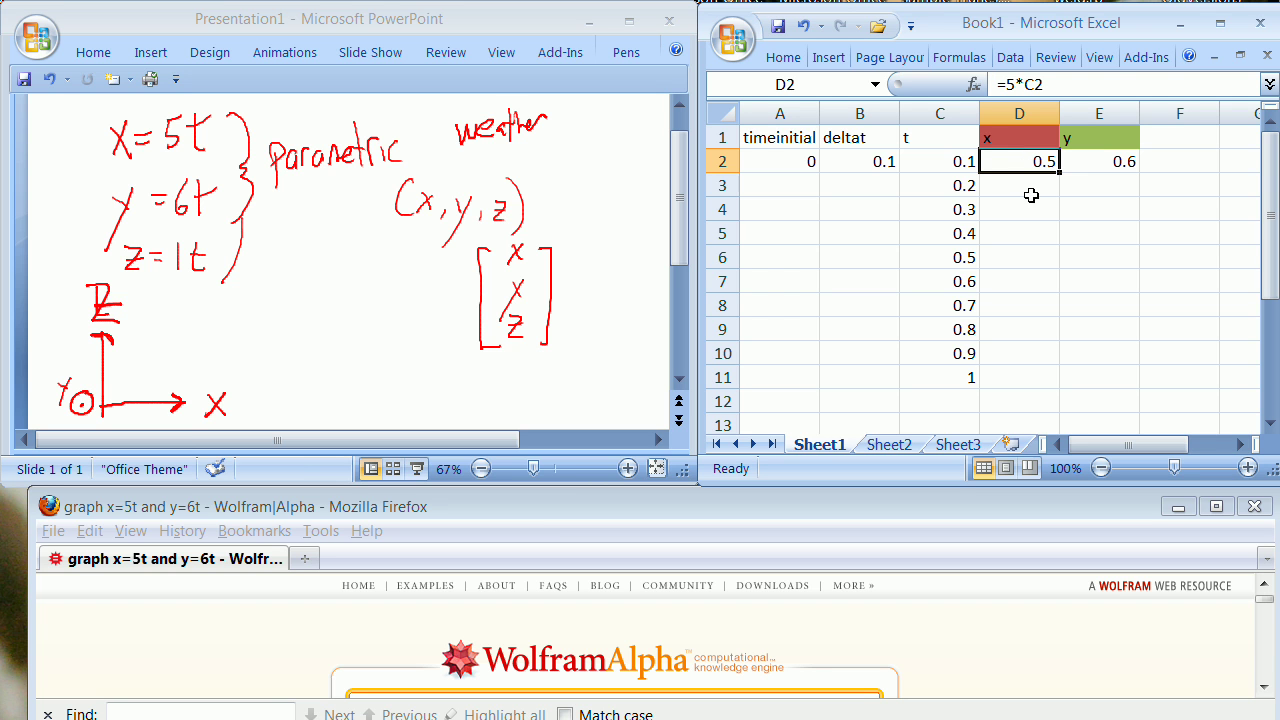
right_click(1041, 167)
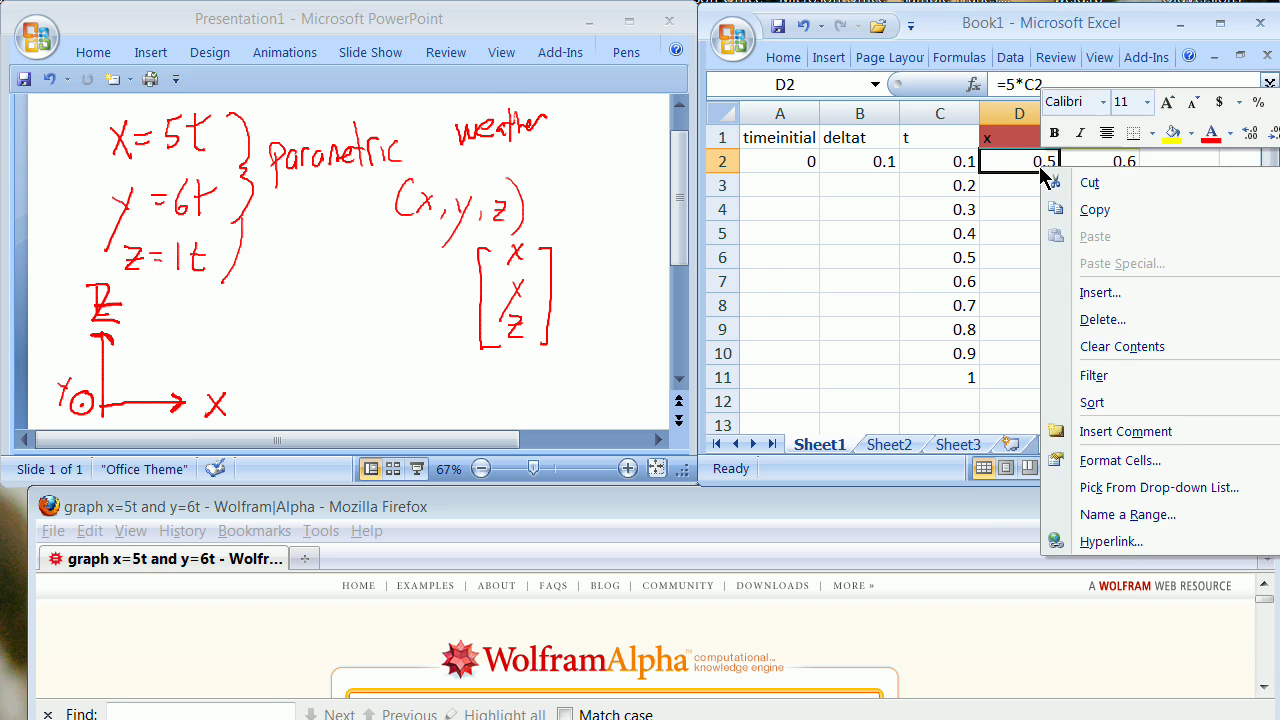
click(1072, 209)
drag(1020, 190, 1012, 370)
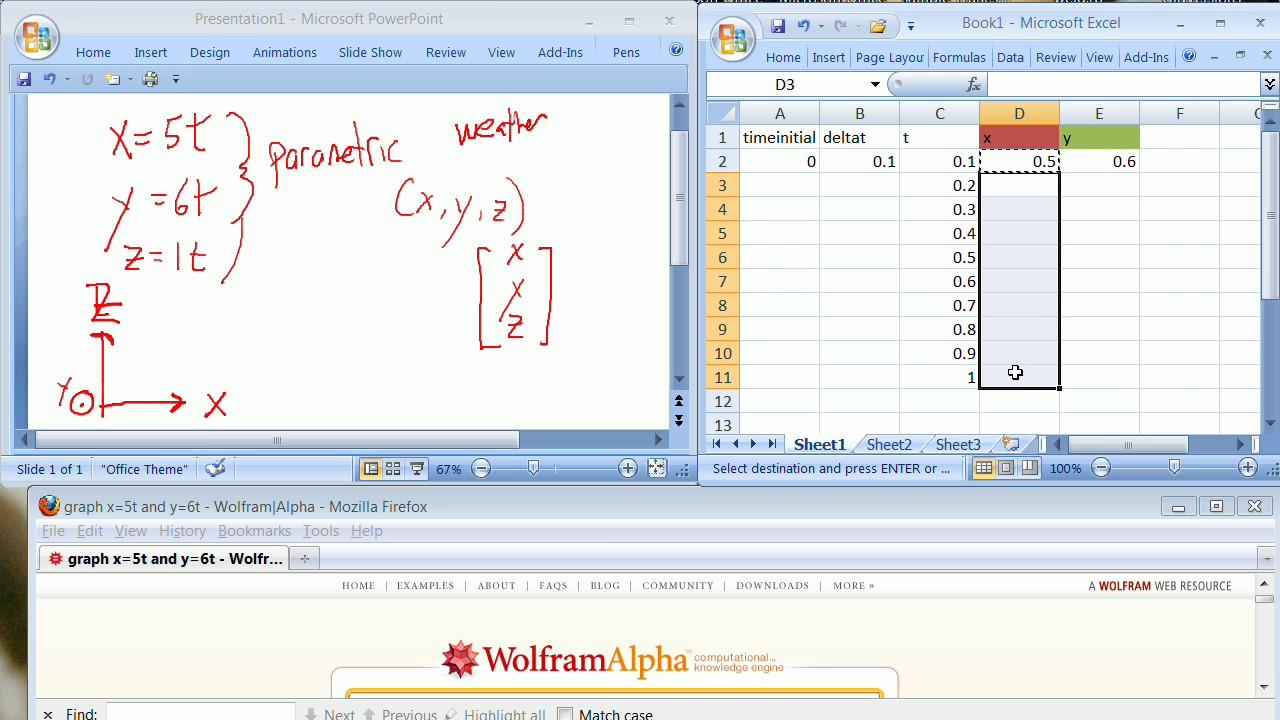
right_click(1020, 379)
click(1114, 455)
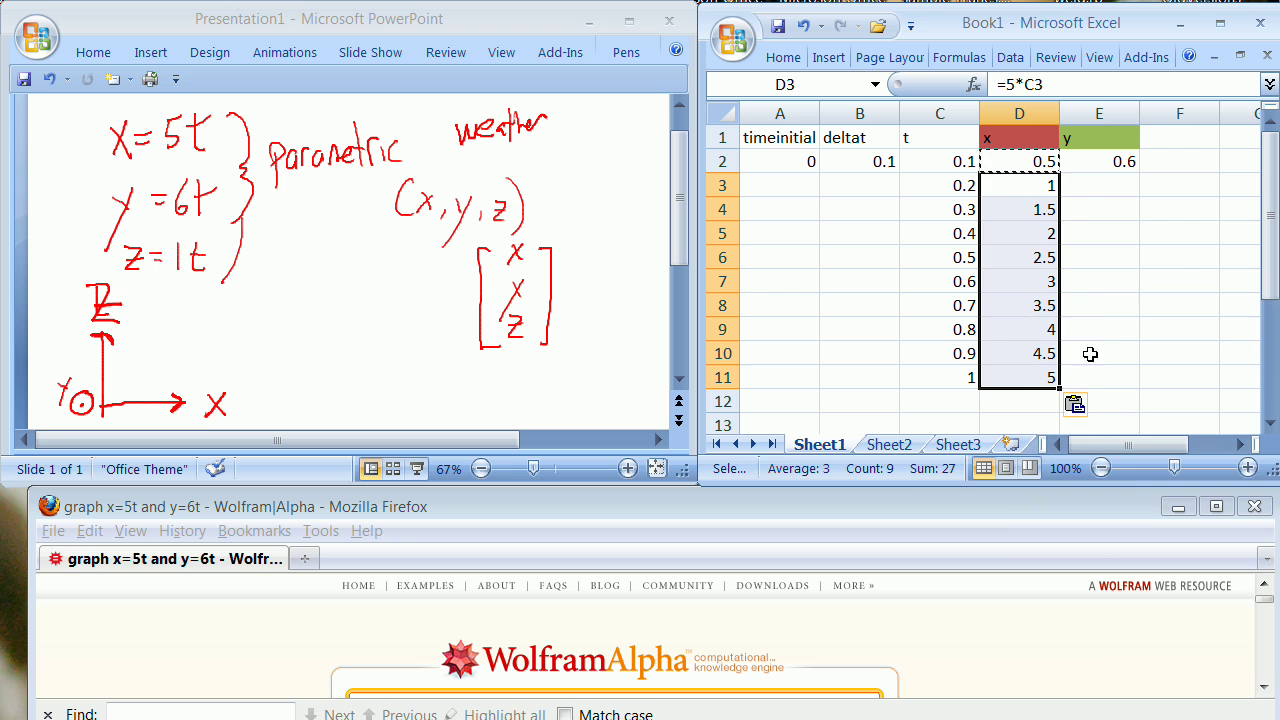
- Try to copy the y formula from cell E2 into cells E3 through E11
click(1125, 160)
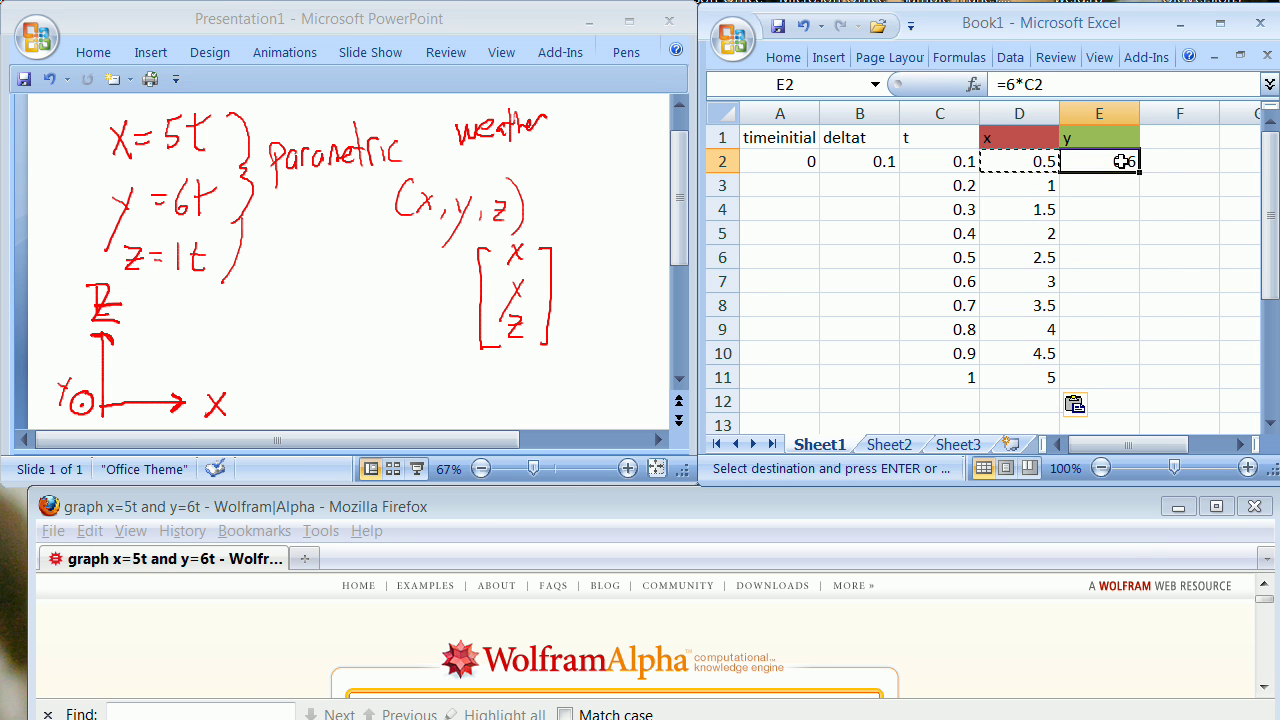
right_click(1125, 160)
click(1098, 201)
click(1096, 185)
drag(1138, 197, 1120, 381)
right_click(1120, 381)
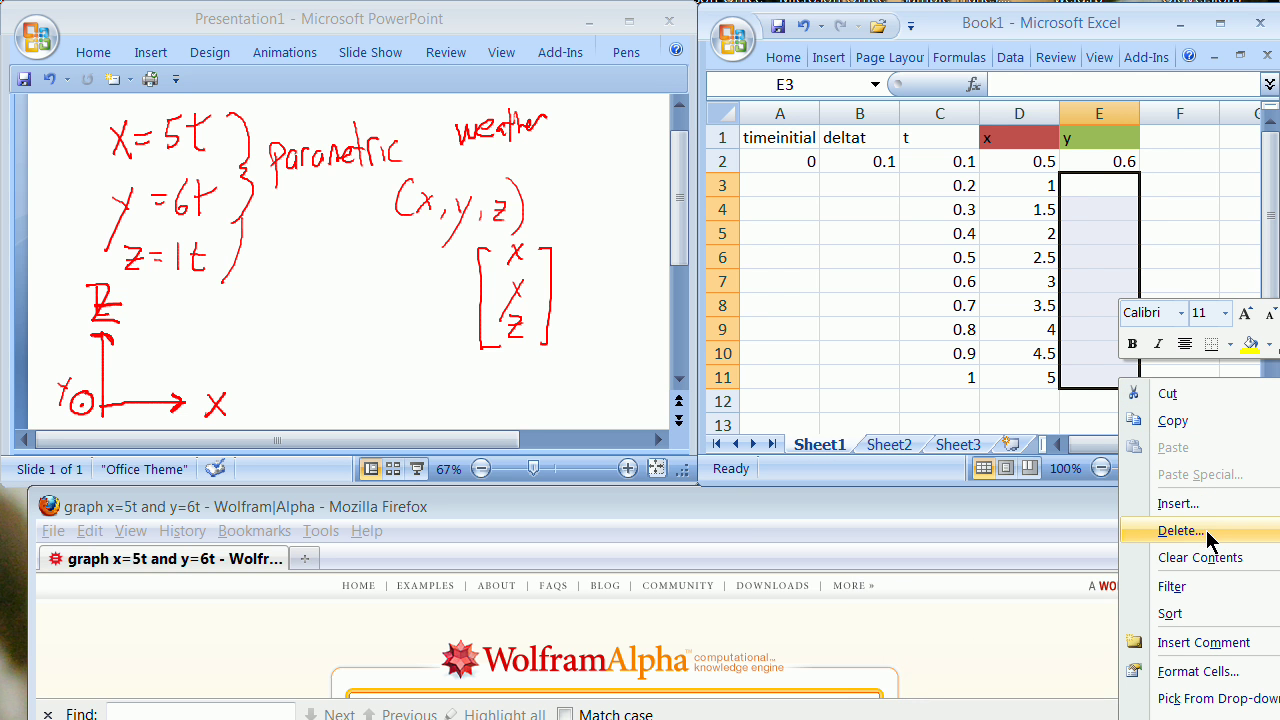
key(Escape)
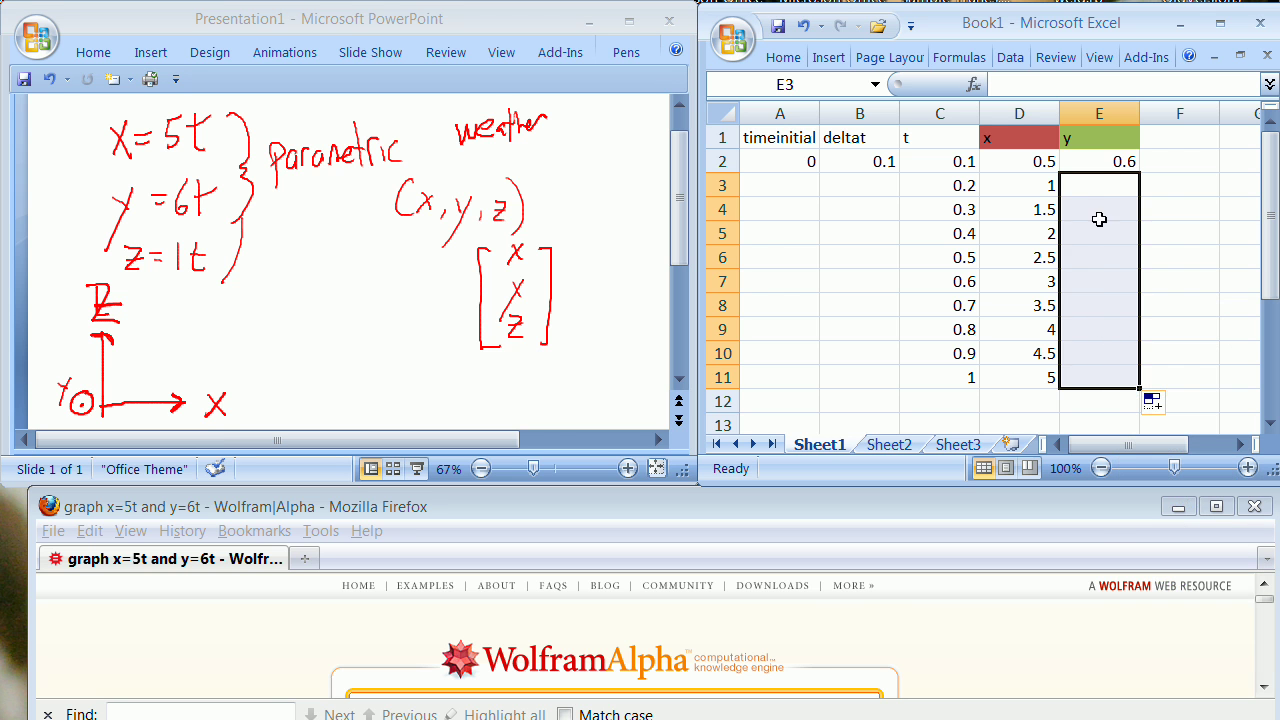
- Fill the y formula from cell E2 down through cell E11
click(1110, 160)
drag(1136, 177, 1138, 380)
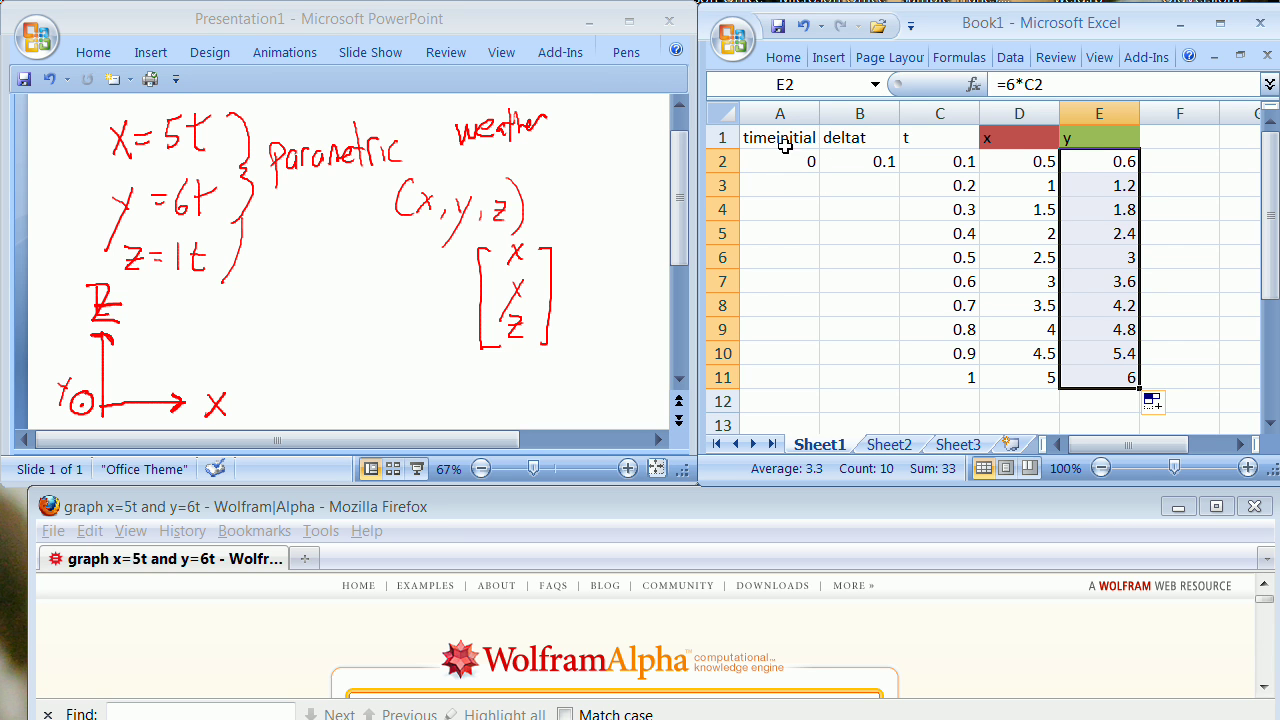
- Add the labels xcoef in cell A4 and ycoef in cell B4
click(782, 205)
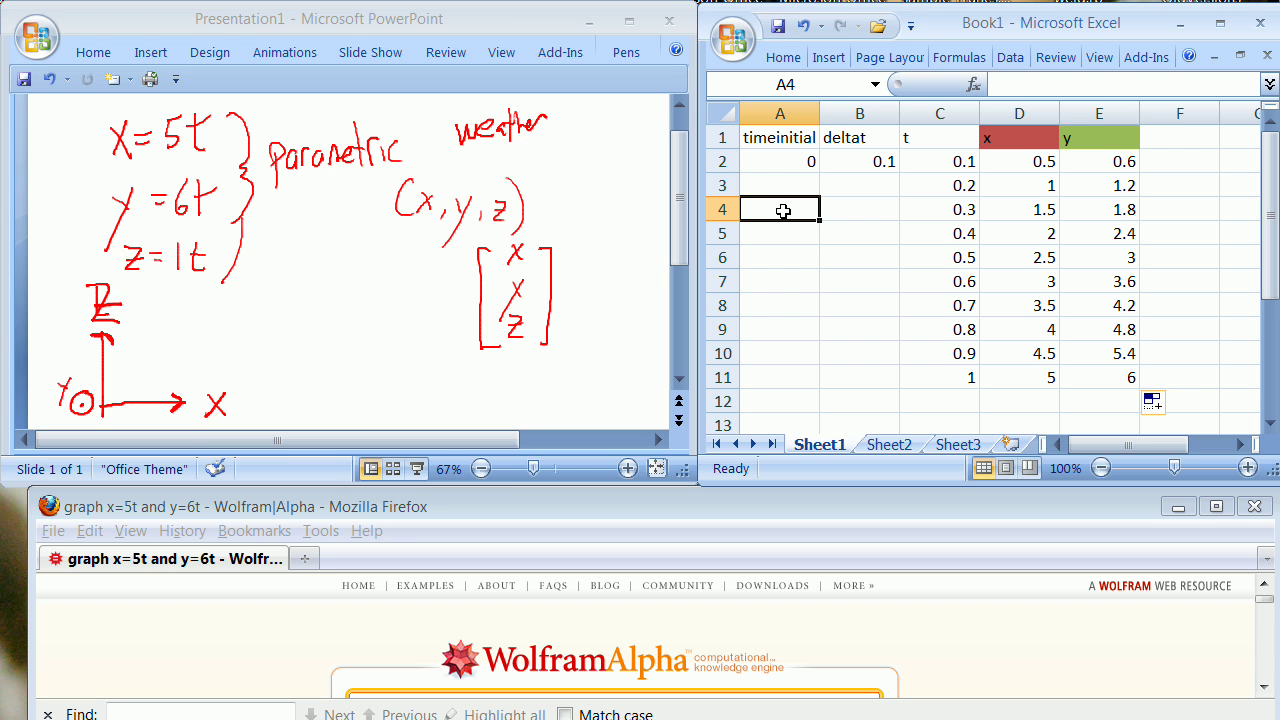
text(xcoef)
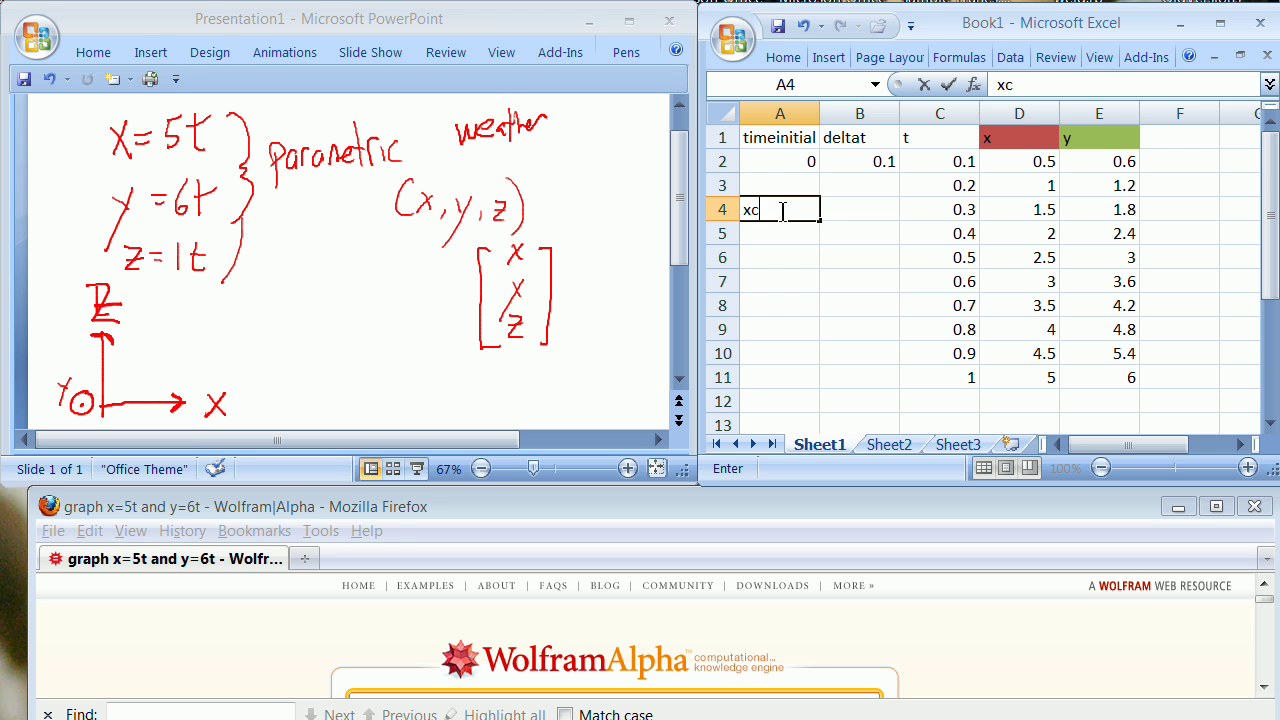
click(839, 211)
text(ycoef)
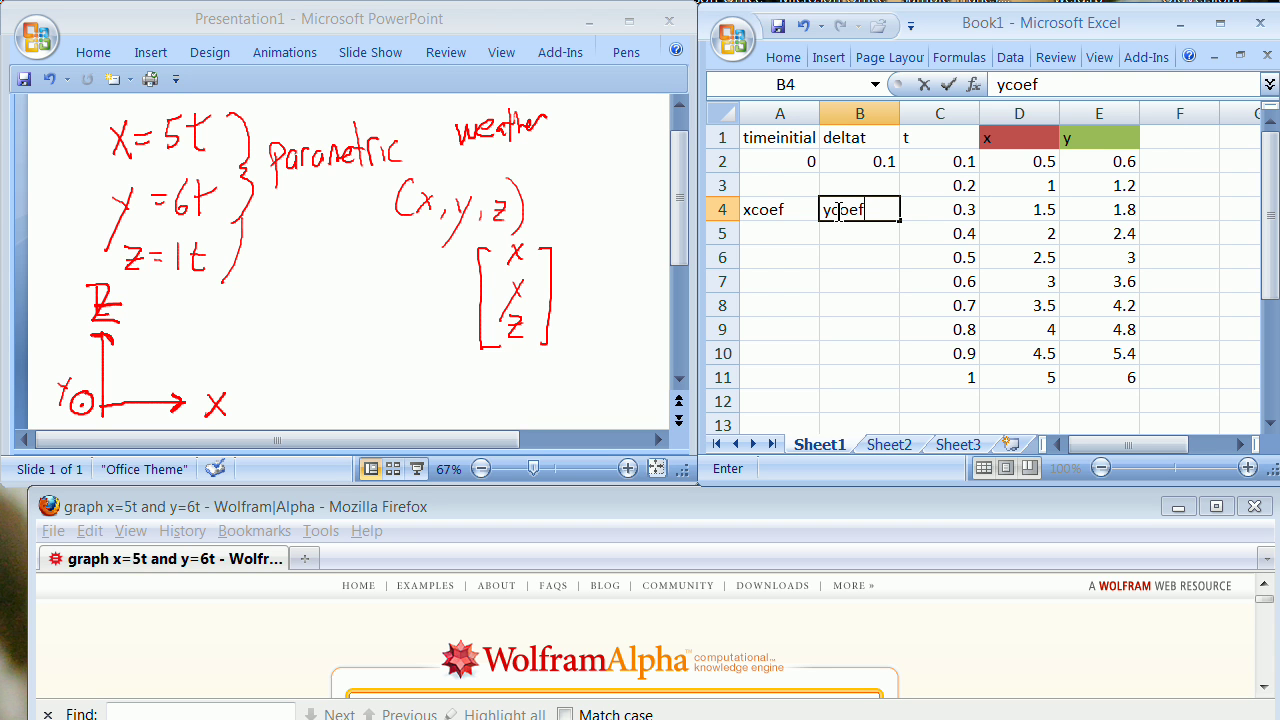
- Enter 5 as the xcoef value in cell A5 and 6 as the ycoef value in cell B5
click(773, 233)
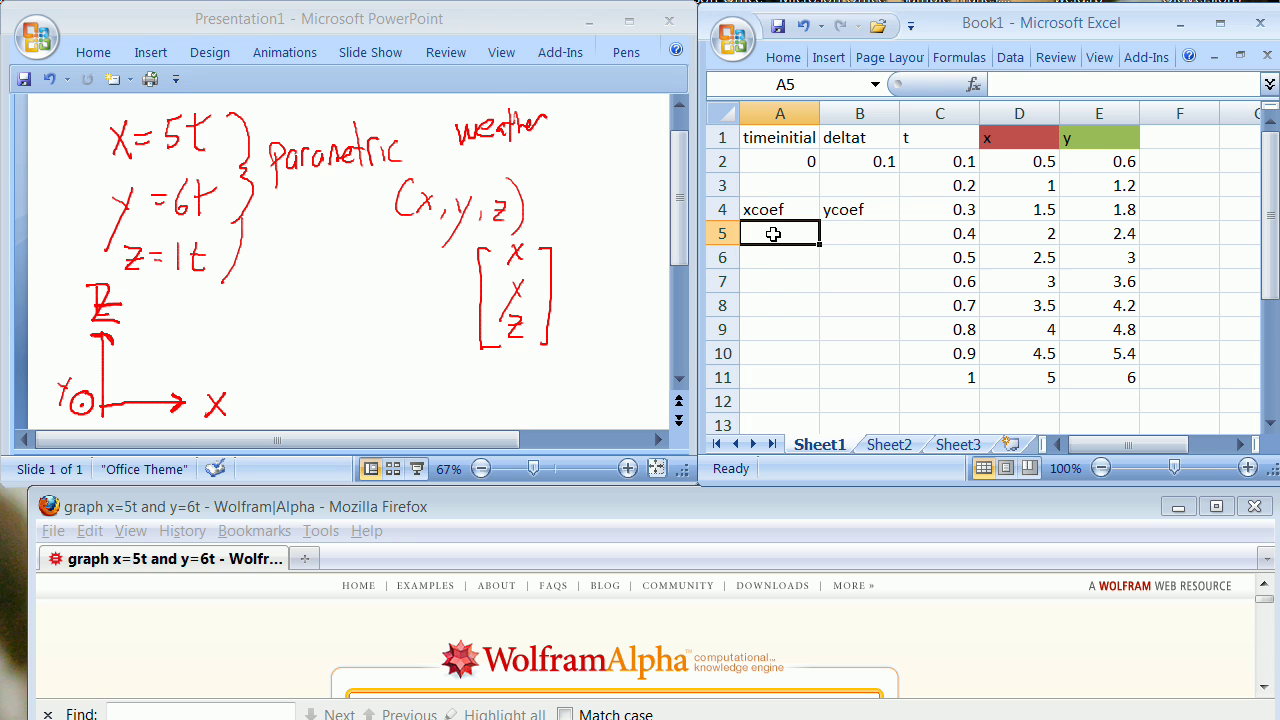
text(5)
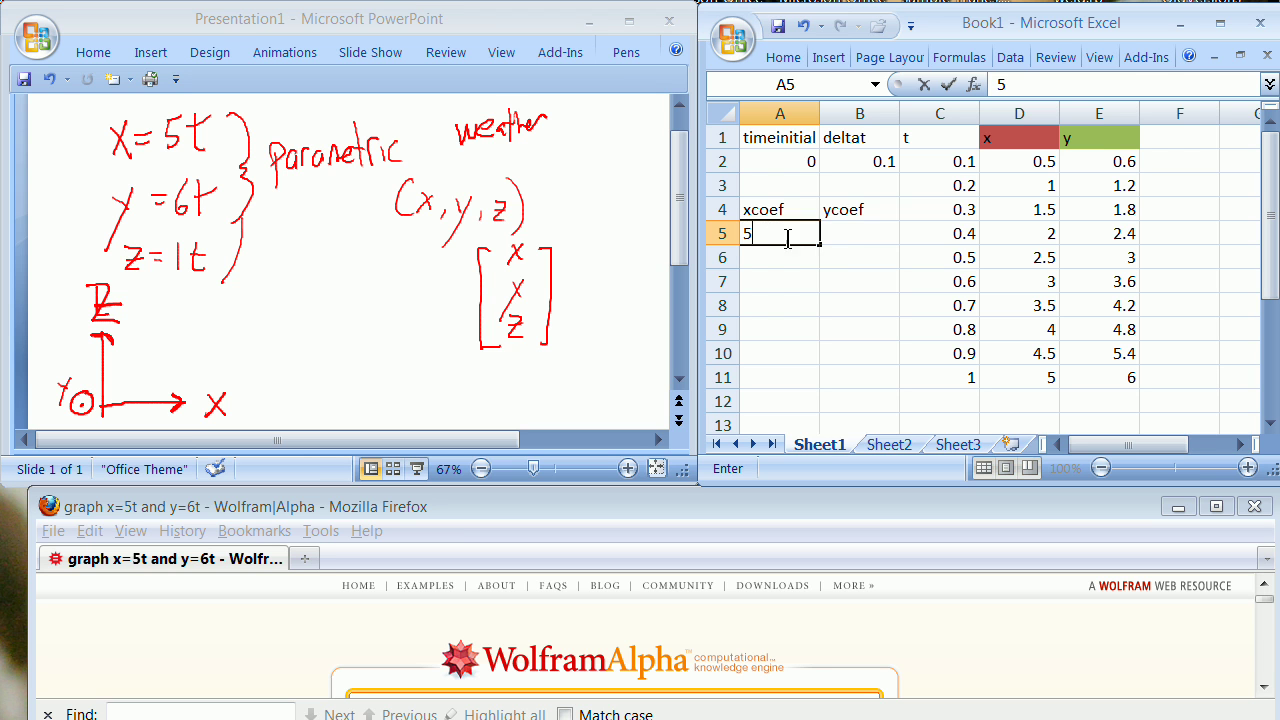
click(857, 232)
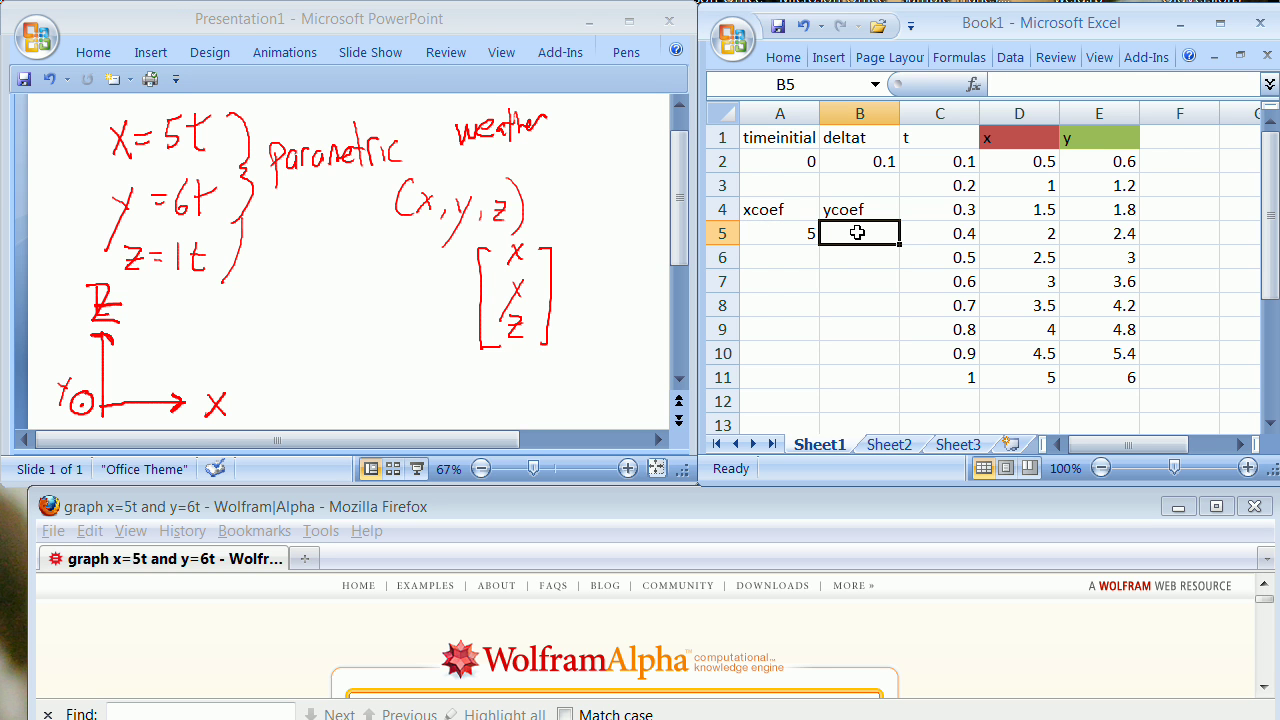
text(6)
key(Return)
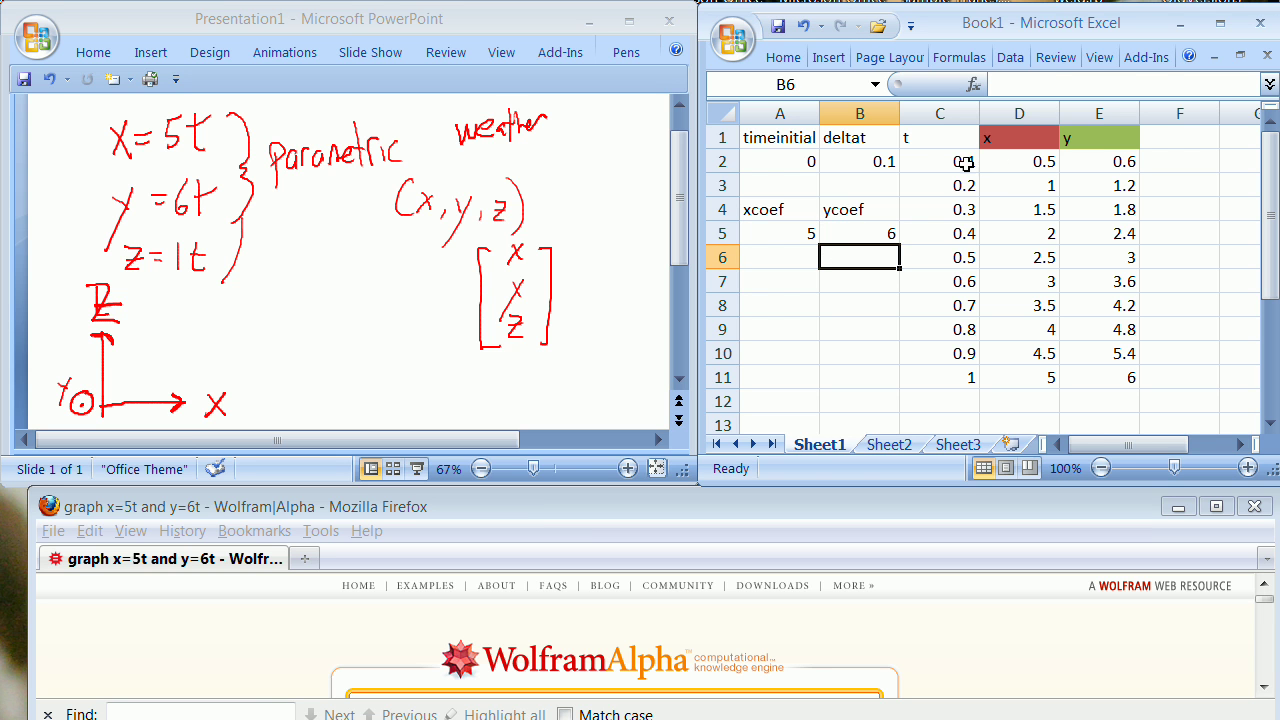
- Change the x formula in cell D2 to =5*$A$5, with an absolute reference to the xcoef value
click(1029, 167)
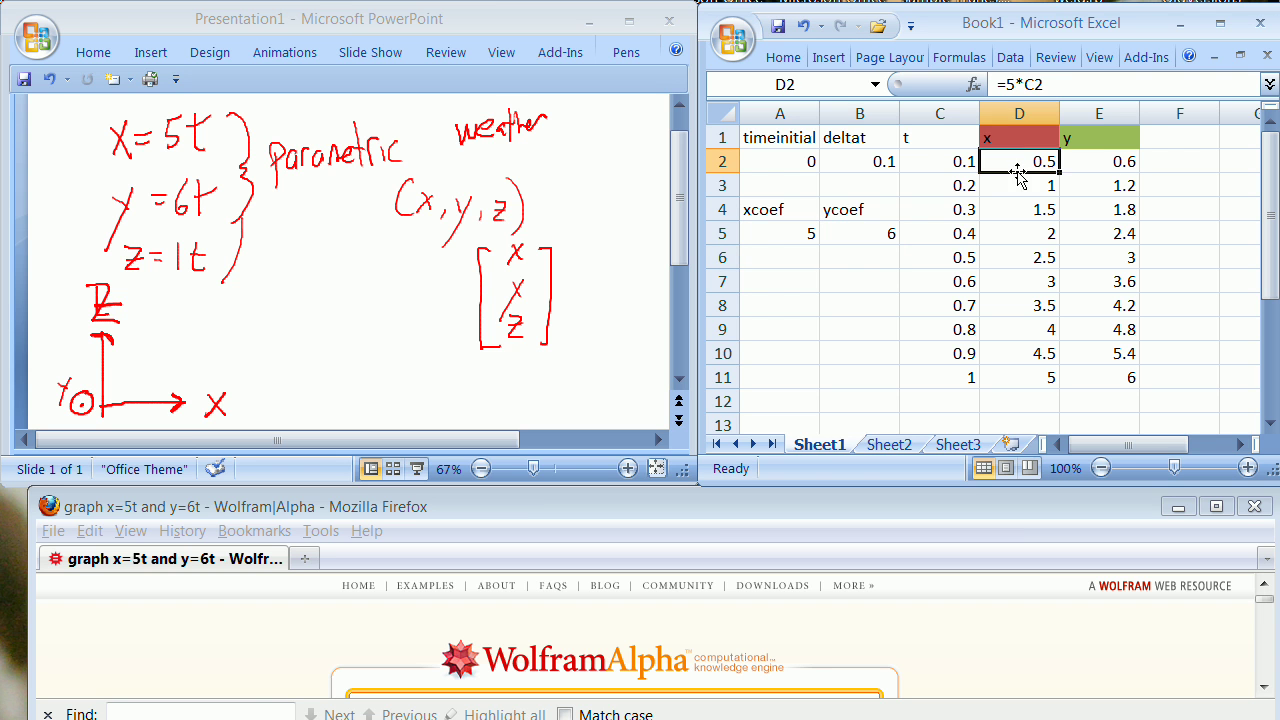
click(1043, 84)
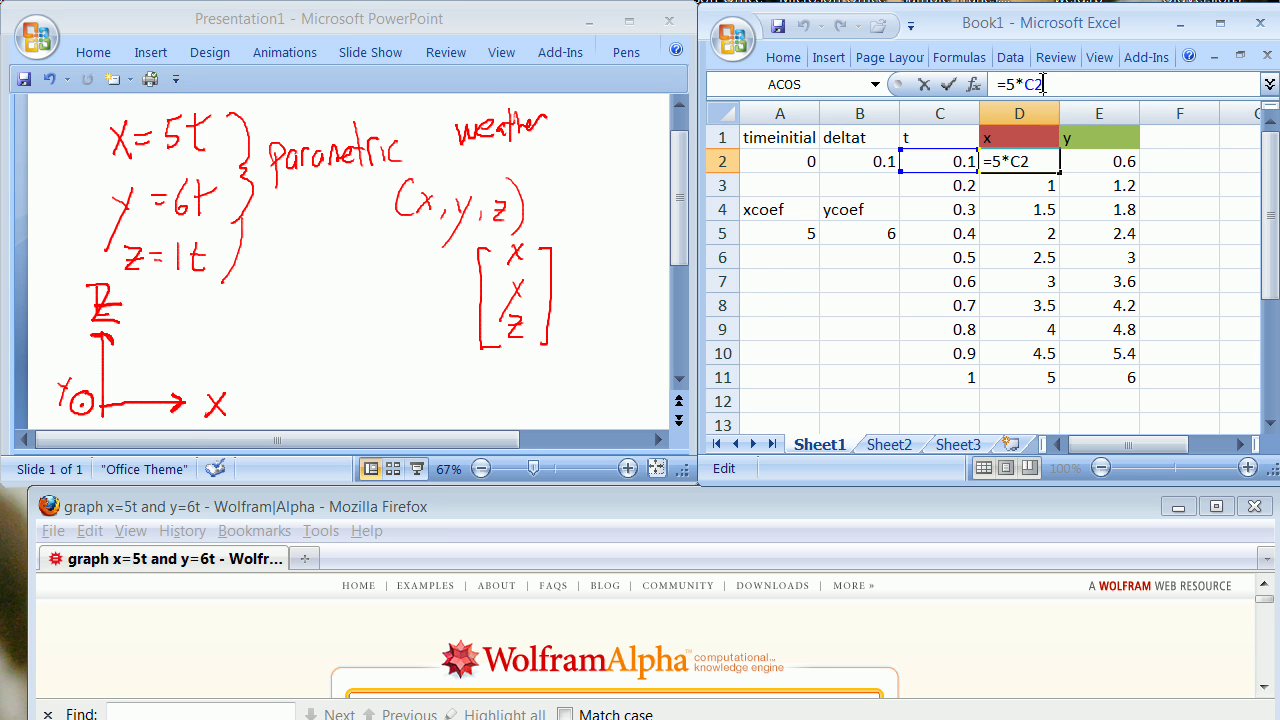
key(BackSpace)
key(BackSpace)
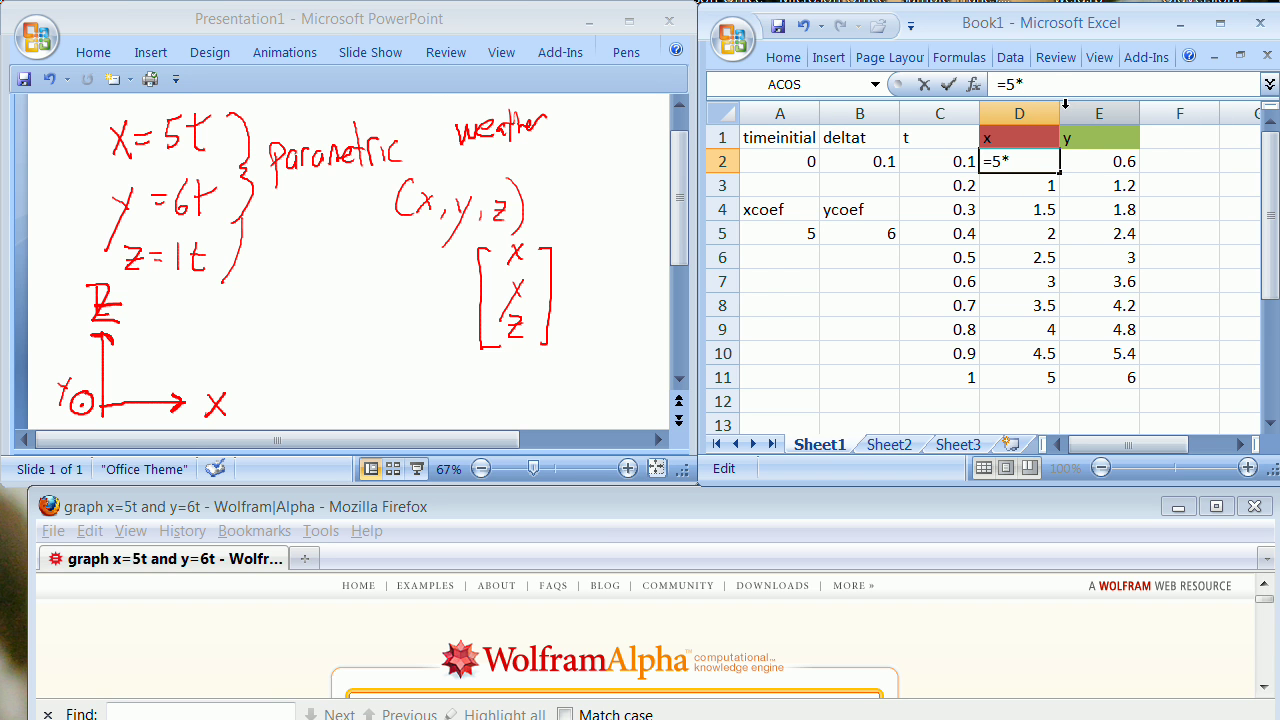
click(810, 234)
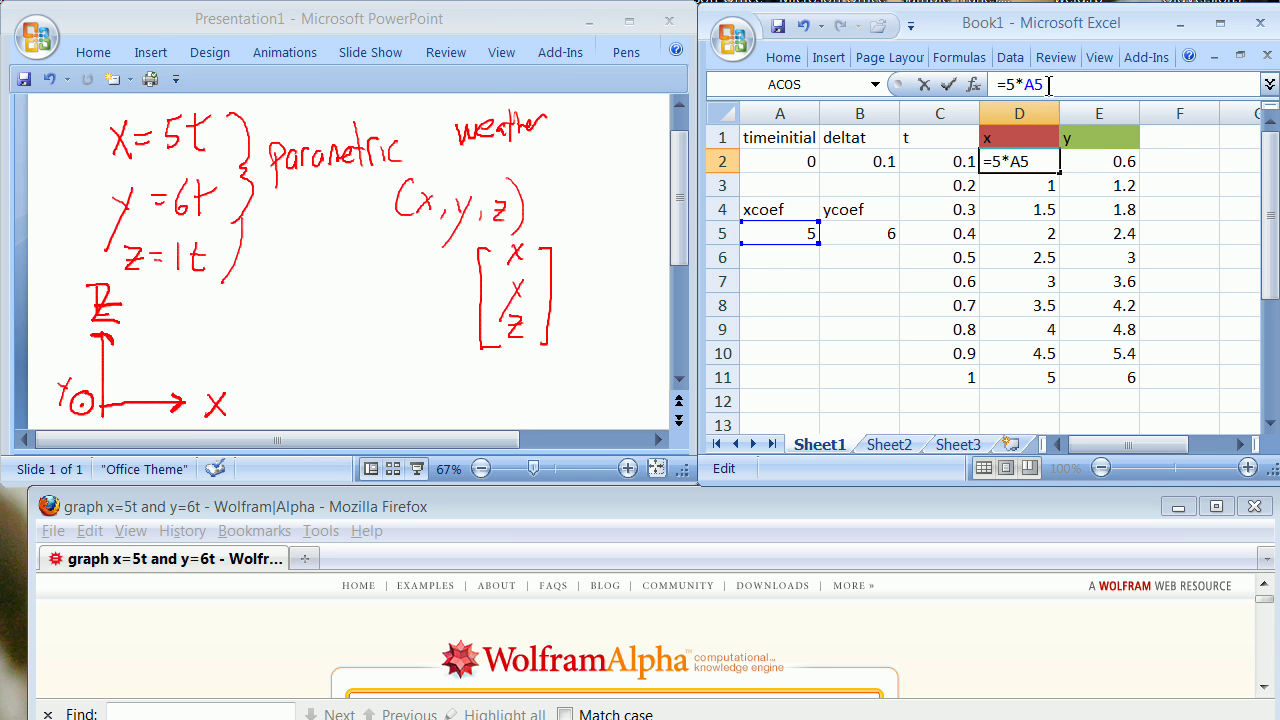
key(F4)
key(F4)
key(F4)
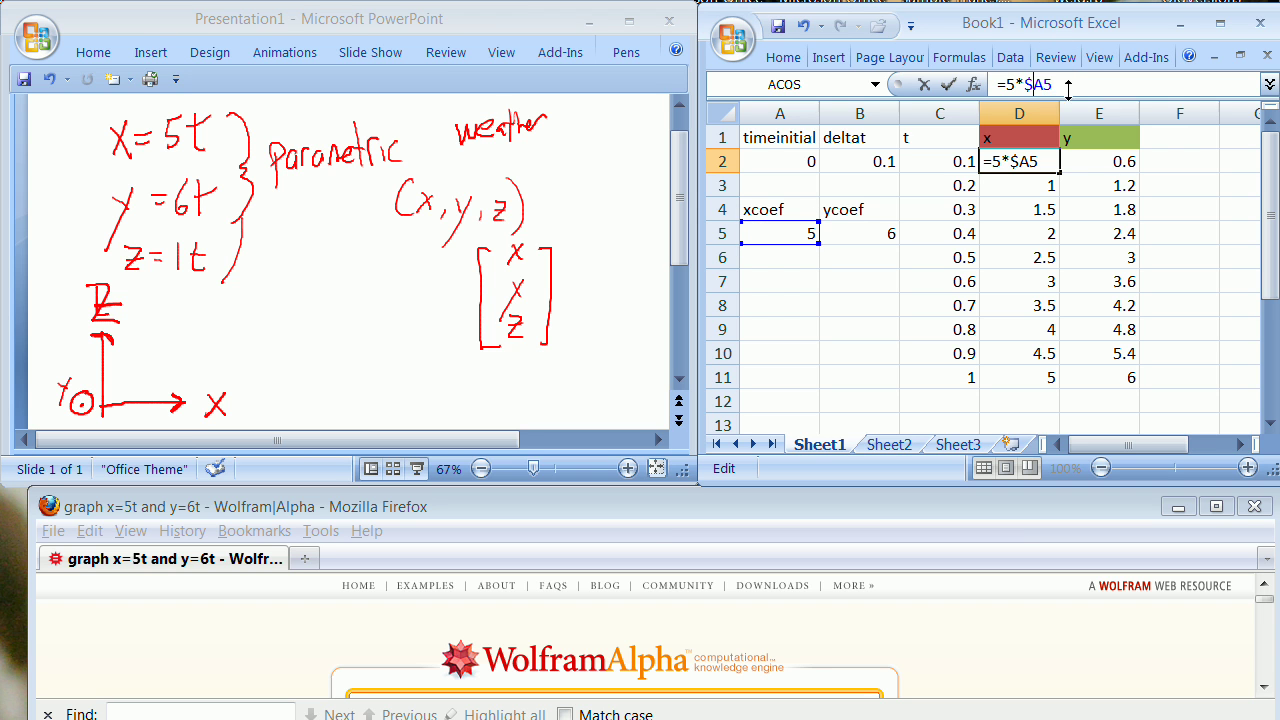
click(1046, 85)
text($)
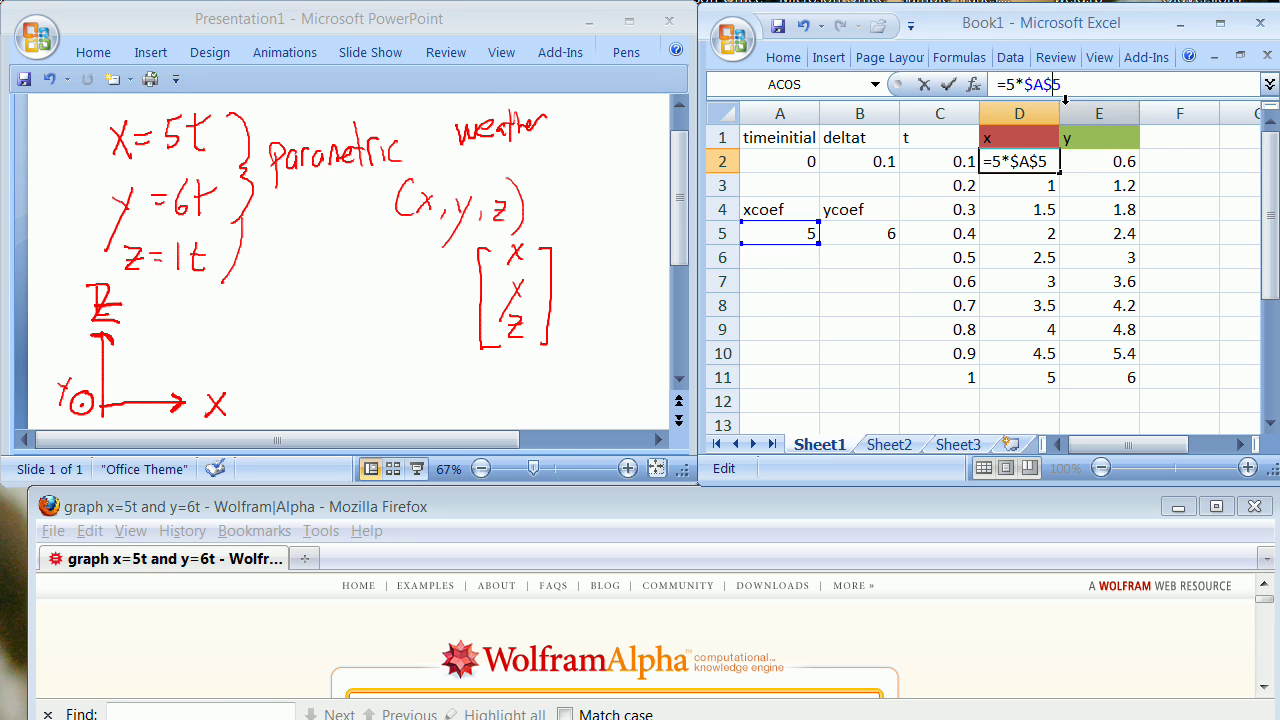
key(Return)
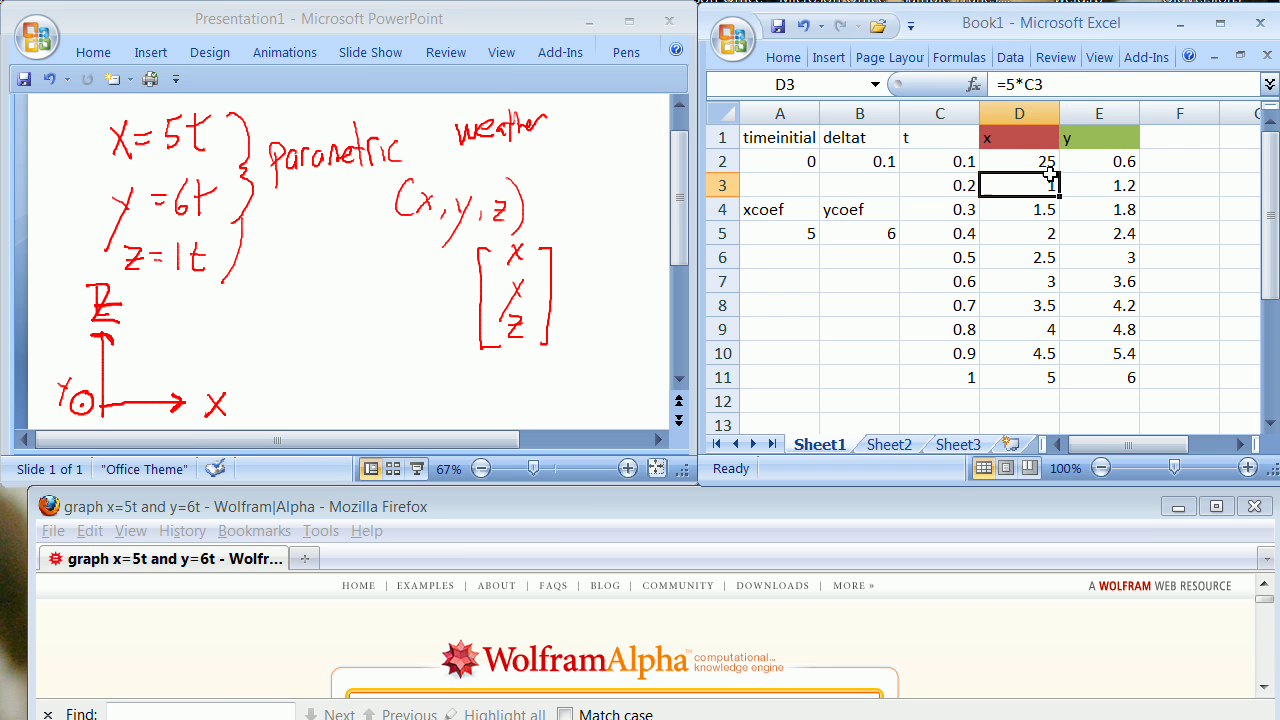
- Copy the =5*$A$5 formula from cell D2 into cells D3 through D11
click(1040, 163)
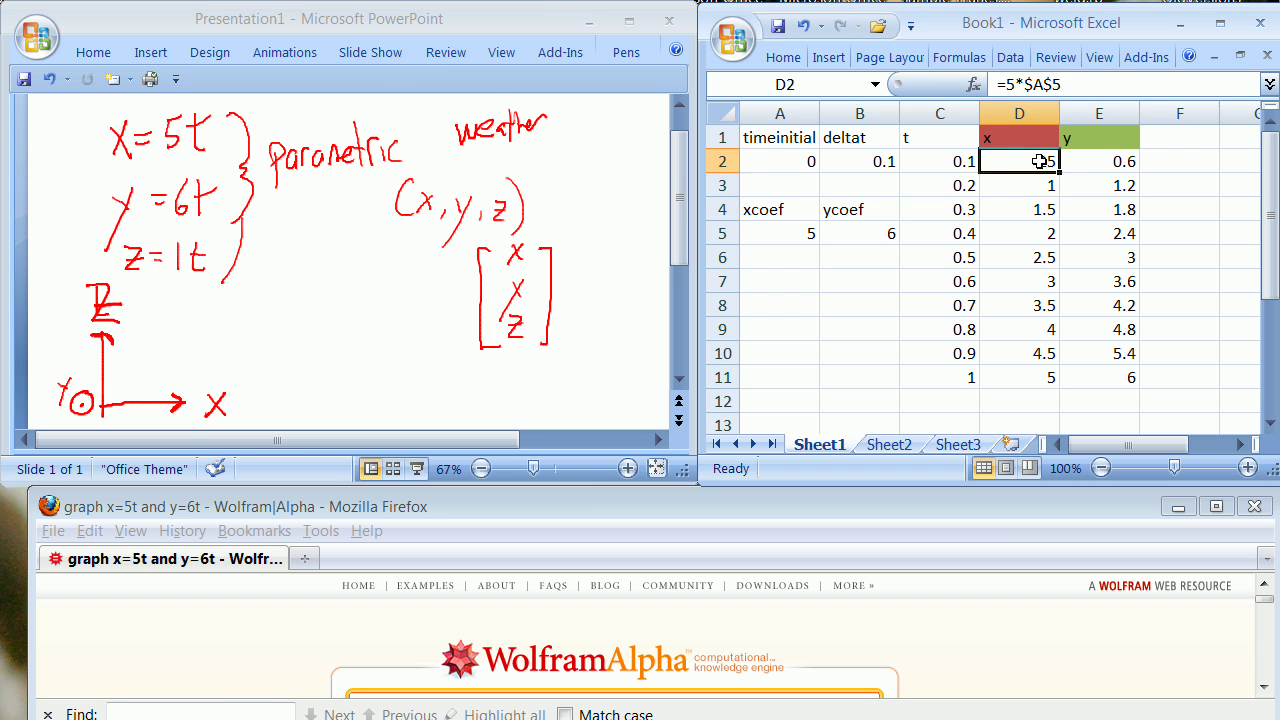
right_click(1041, 162)
click(1073, 203)
drag(1040, 185, 1040, 385)
right_click(1040, 388)
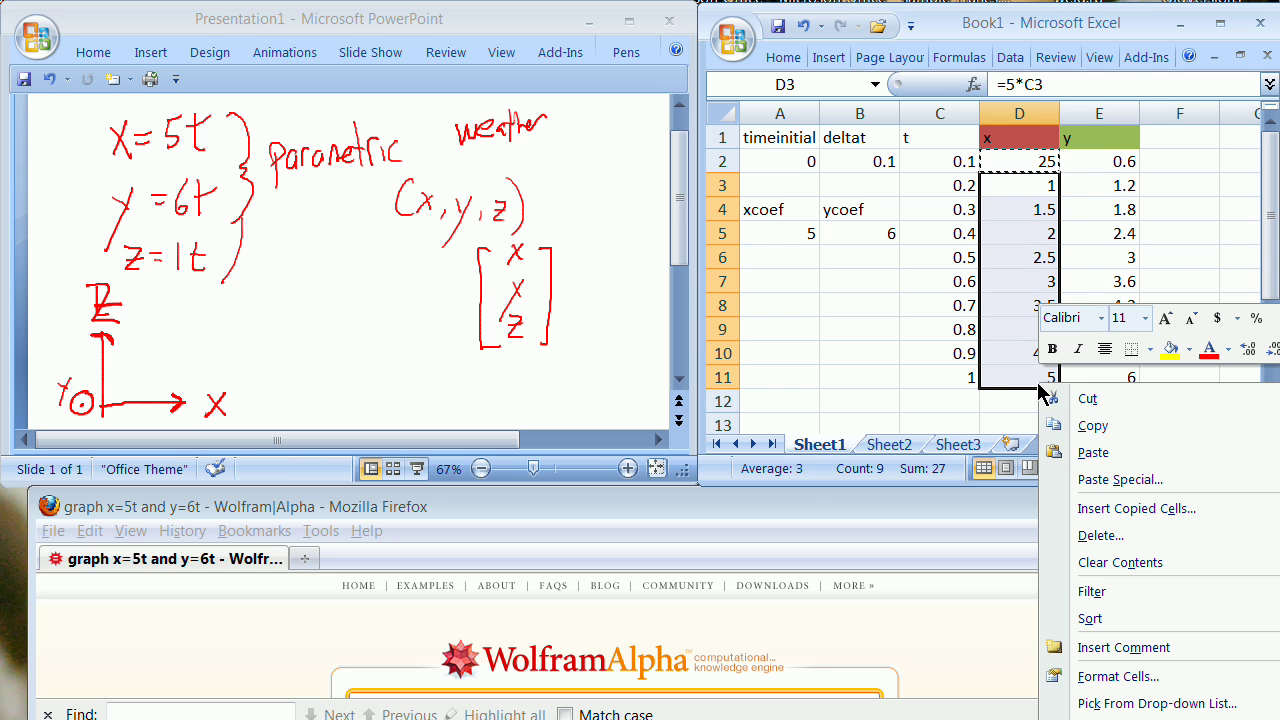
click(1093, 453)
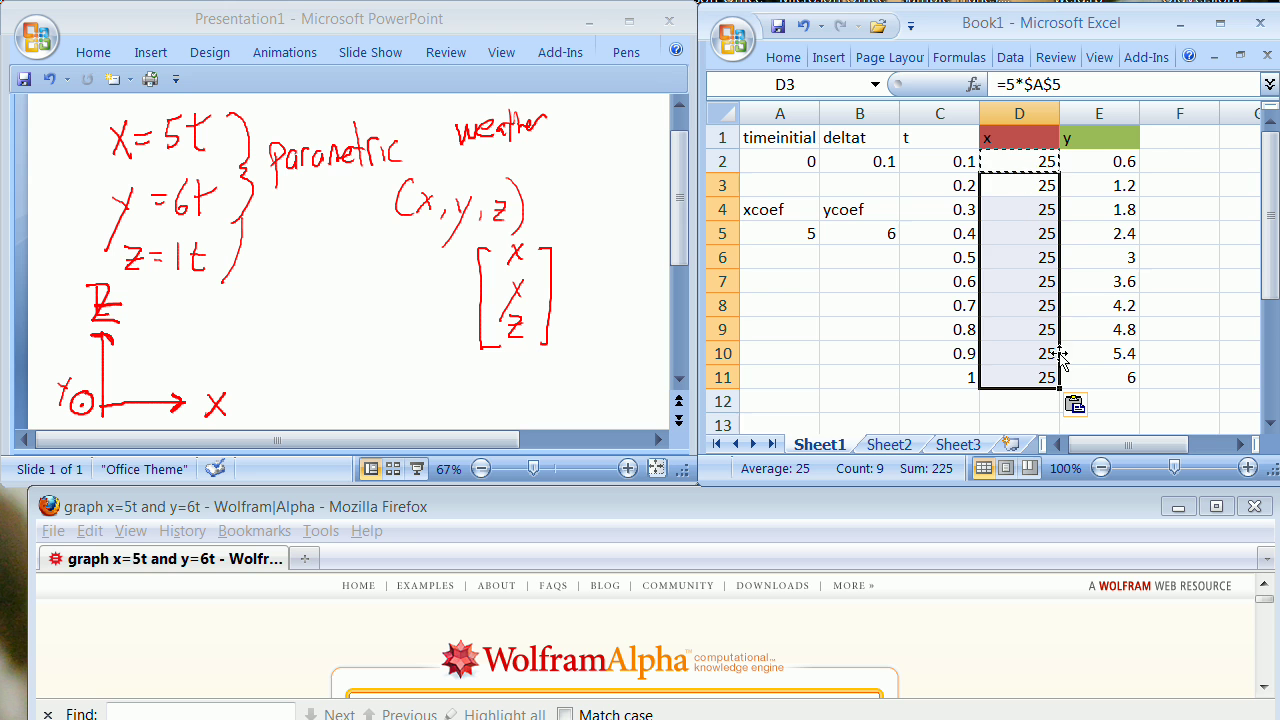
- Replace the x formula in cell D2 with =$A$5*C2 and fill it down through cell D11
click(1018, 186)
click(1028, 165)
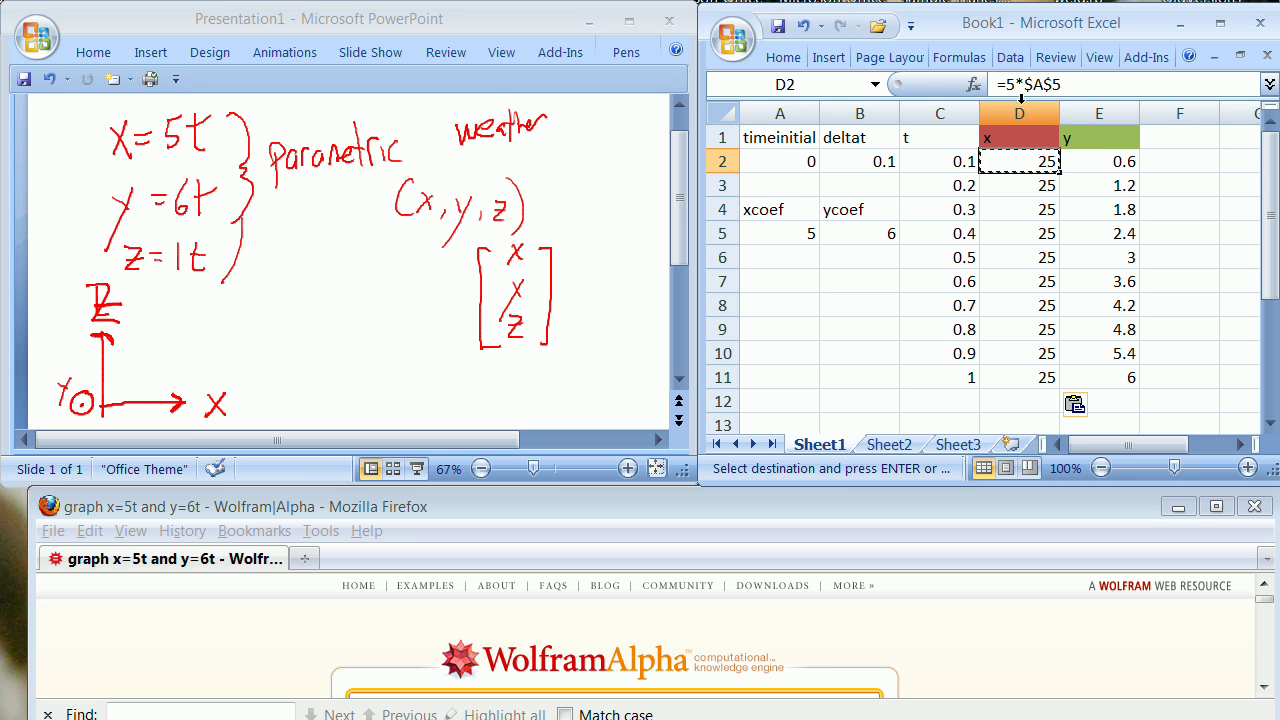
drag(1005, 84, 1063, 84)
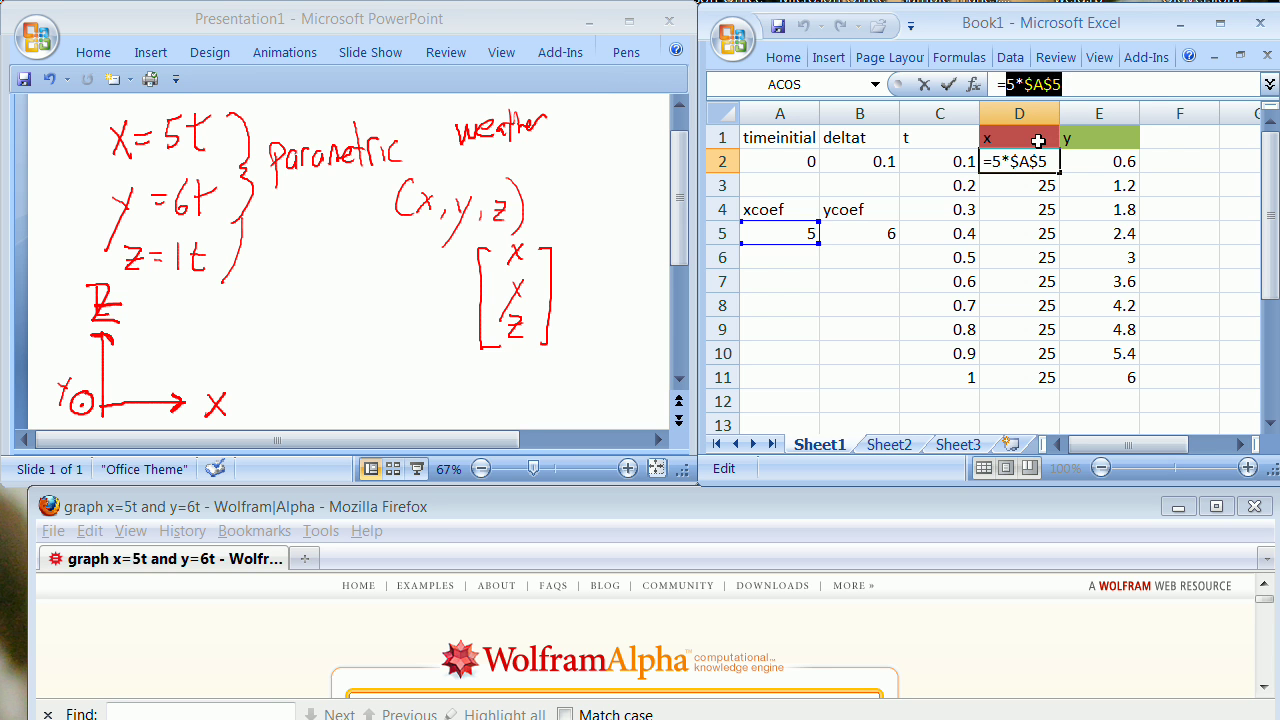
key(BackSpace)
click(781, 234)
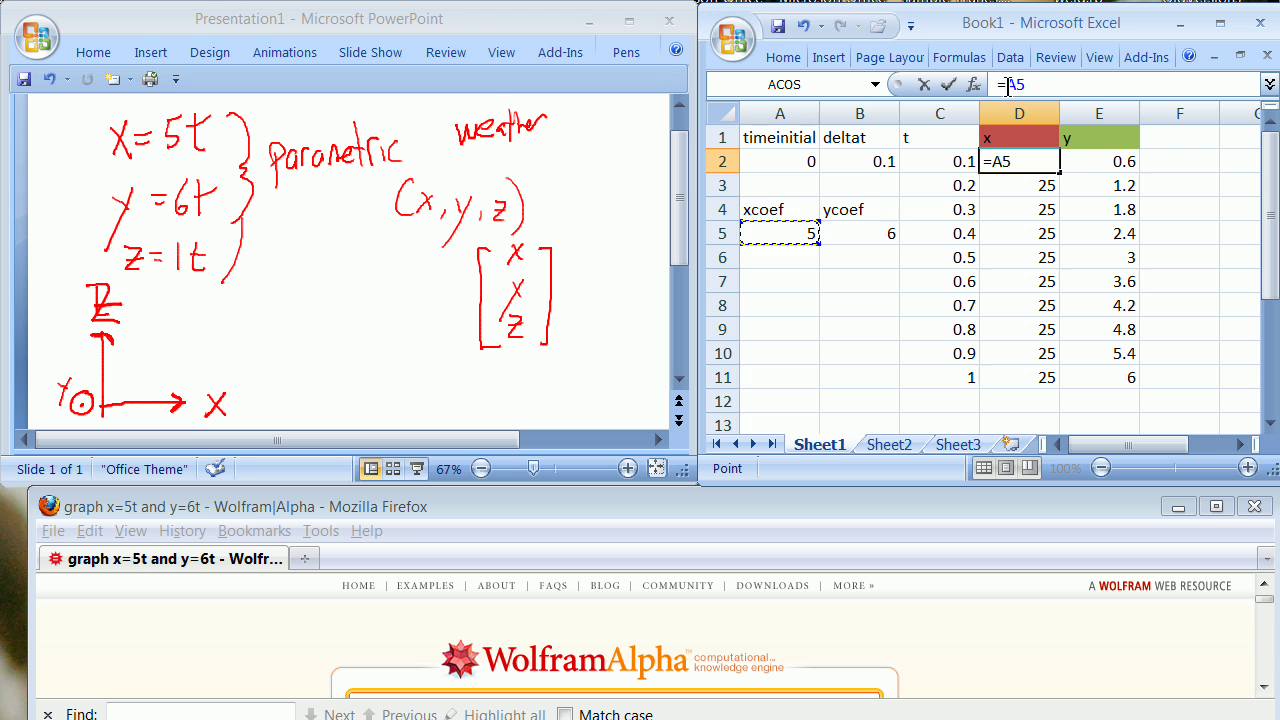
text($)
click(1025, 85)
text($5*)
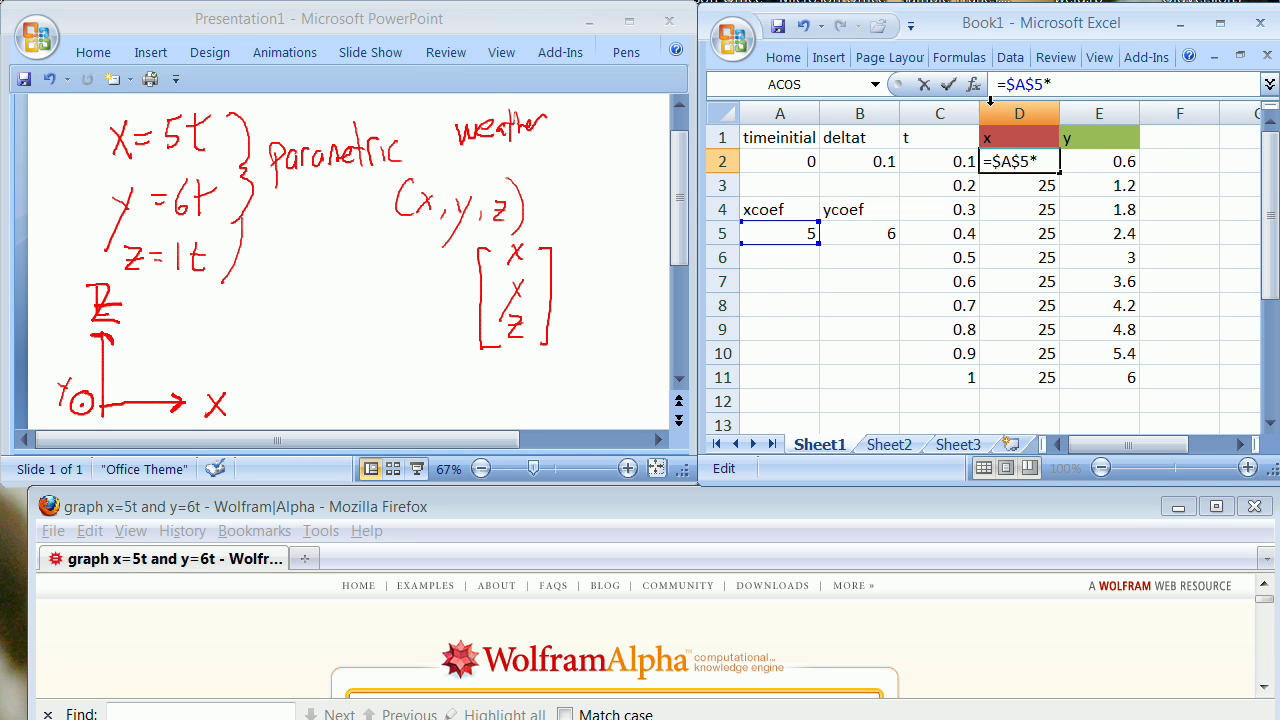
click(962, 165)
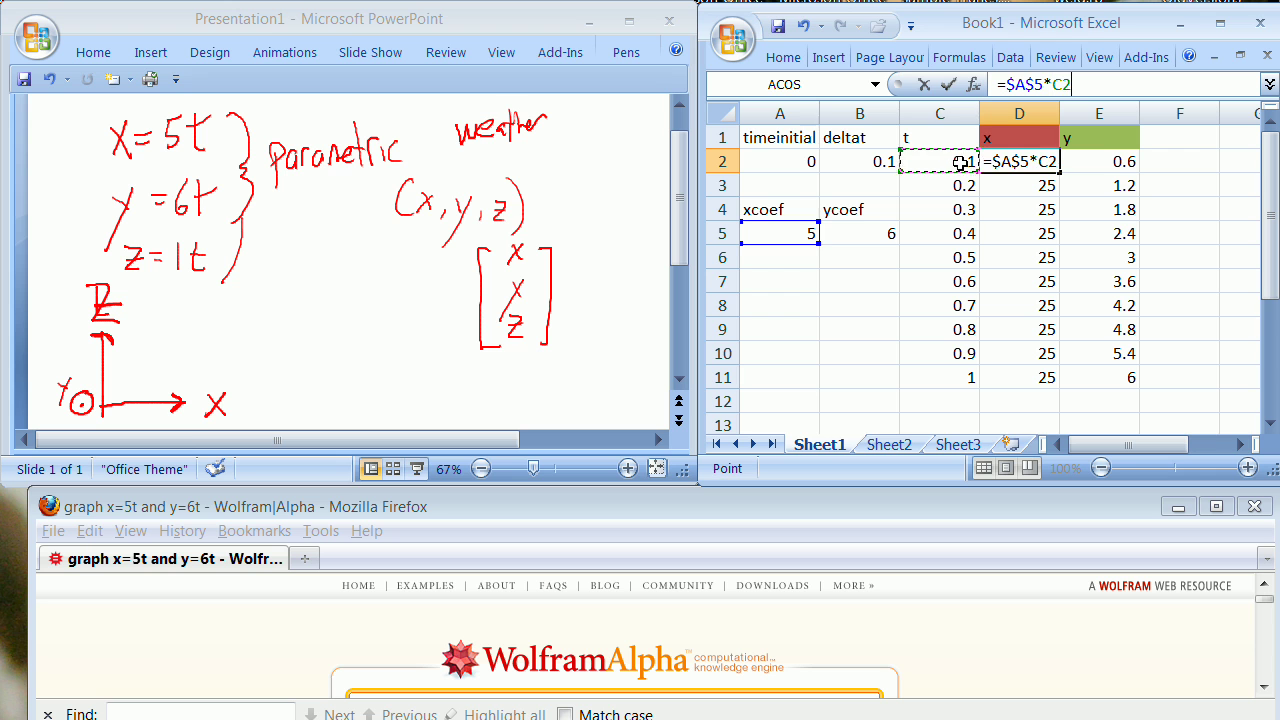
click(946, 84)
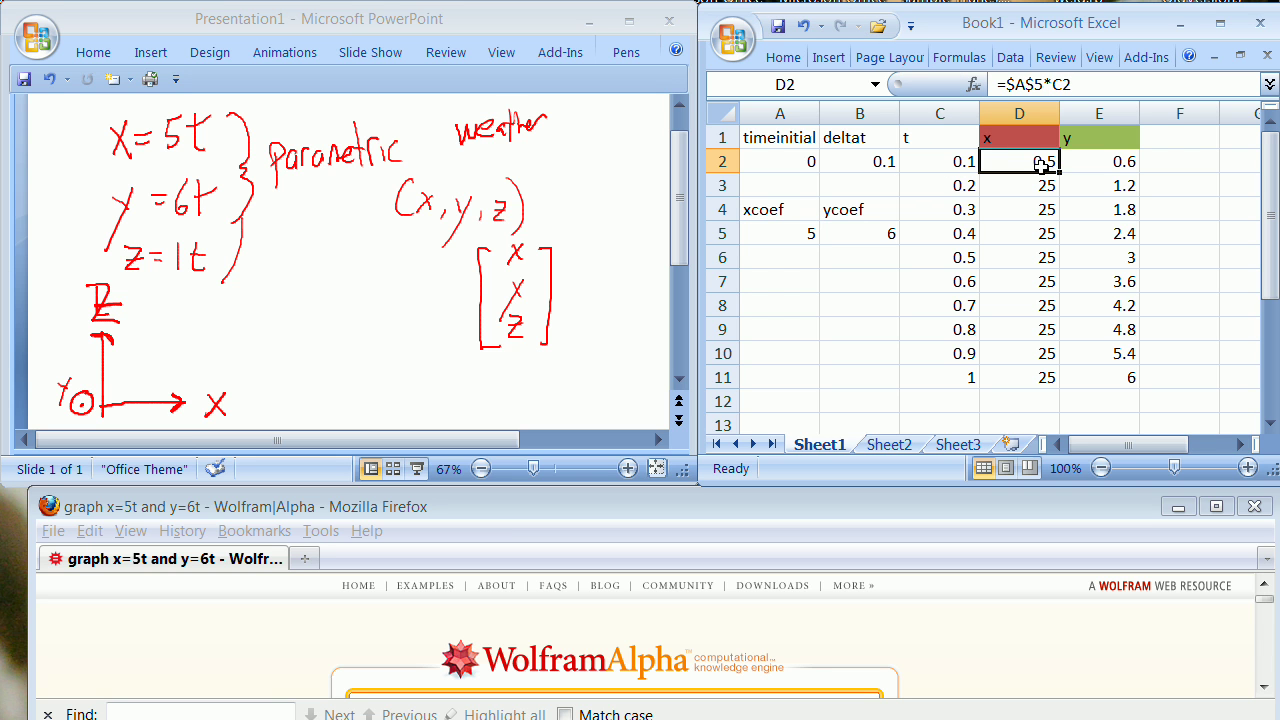
drag(1059, 173, 1070, 383)
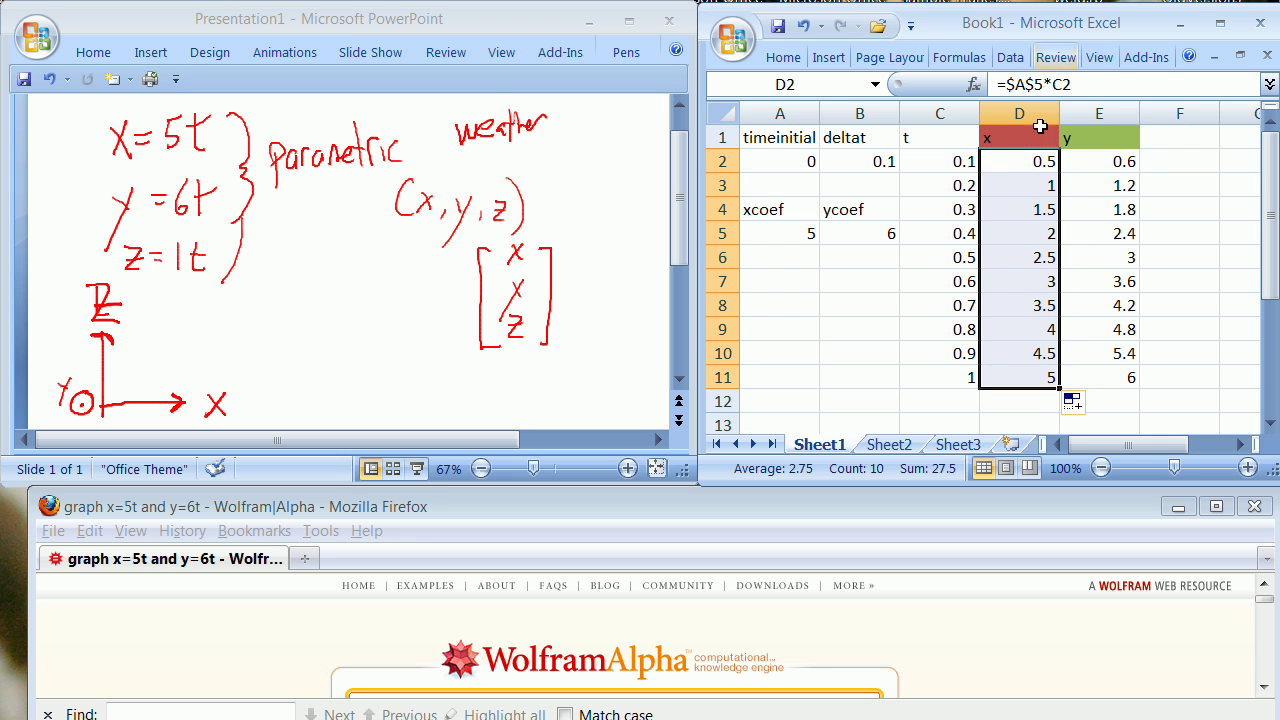
- Replace the y formula in cell E2 with =$B$5*C2, using an absolute reference to the ycoef value
click(1127, 161)
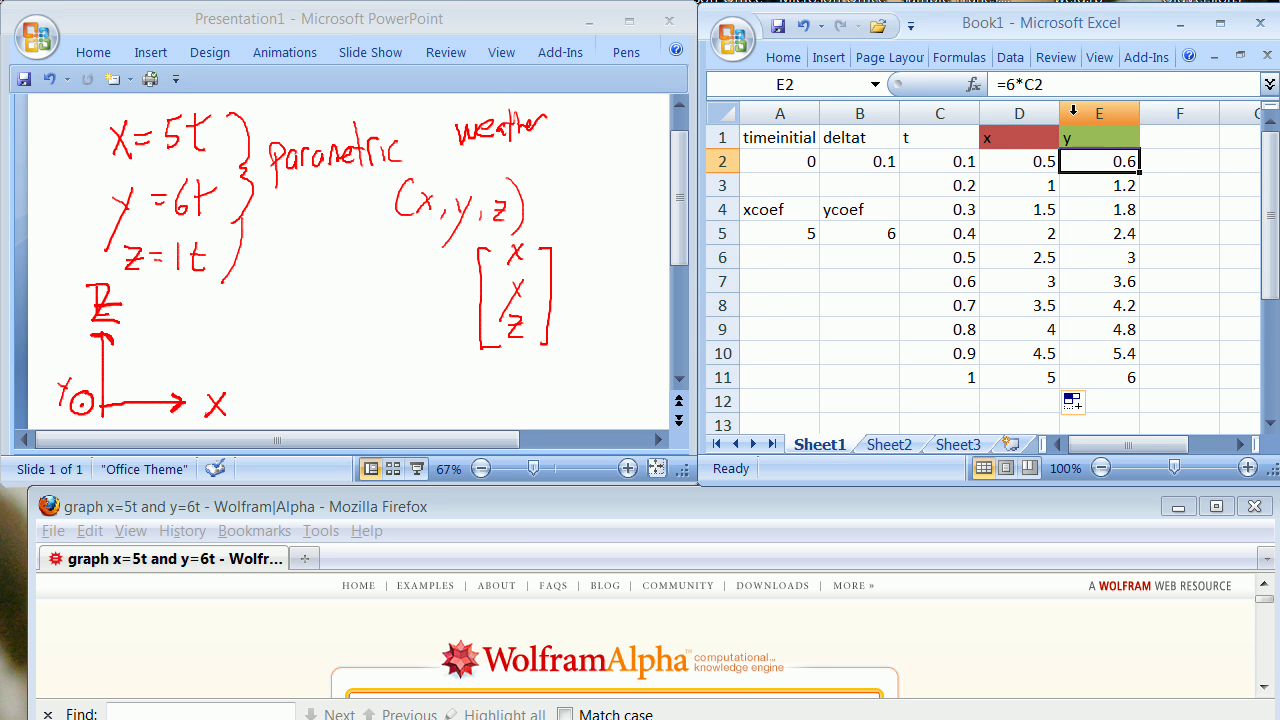
click(1053, 84)
key(BackSpace)
key(BackSpace)
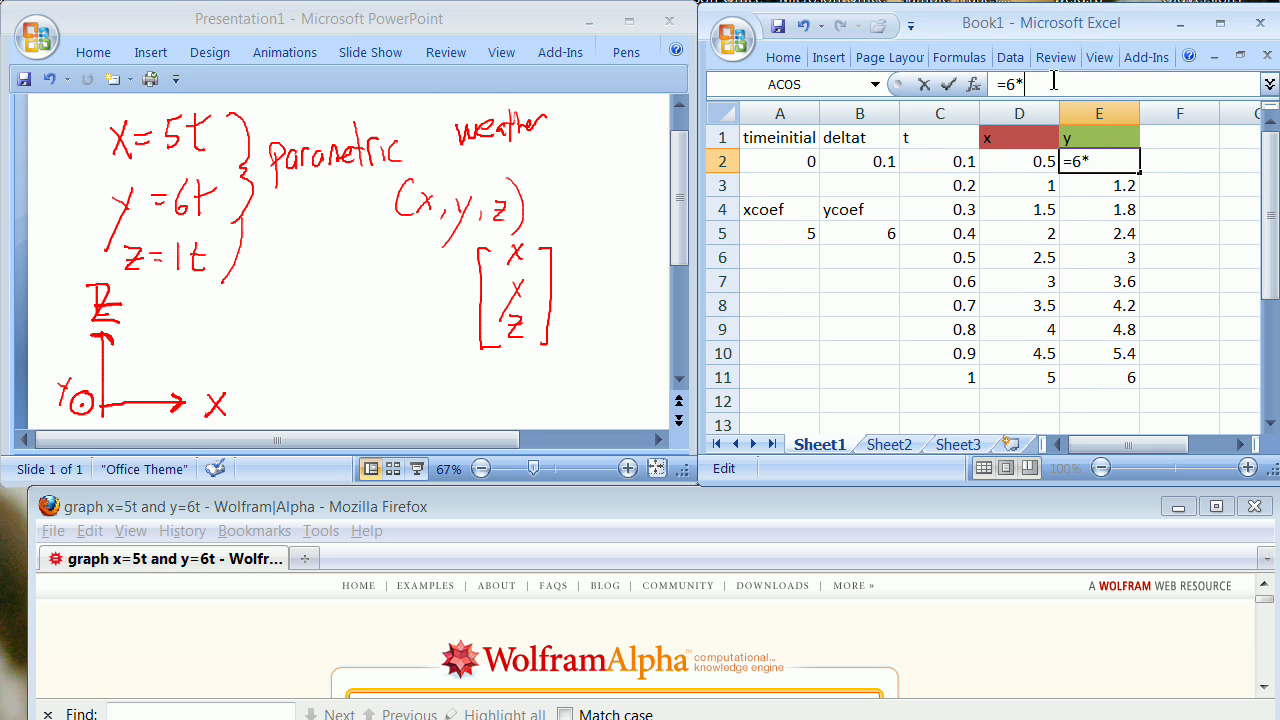
click(891, 230)
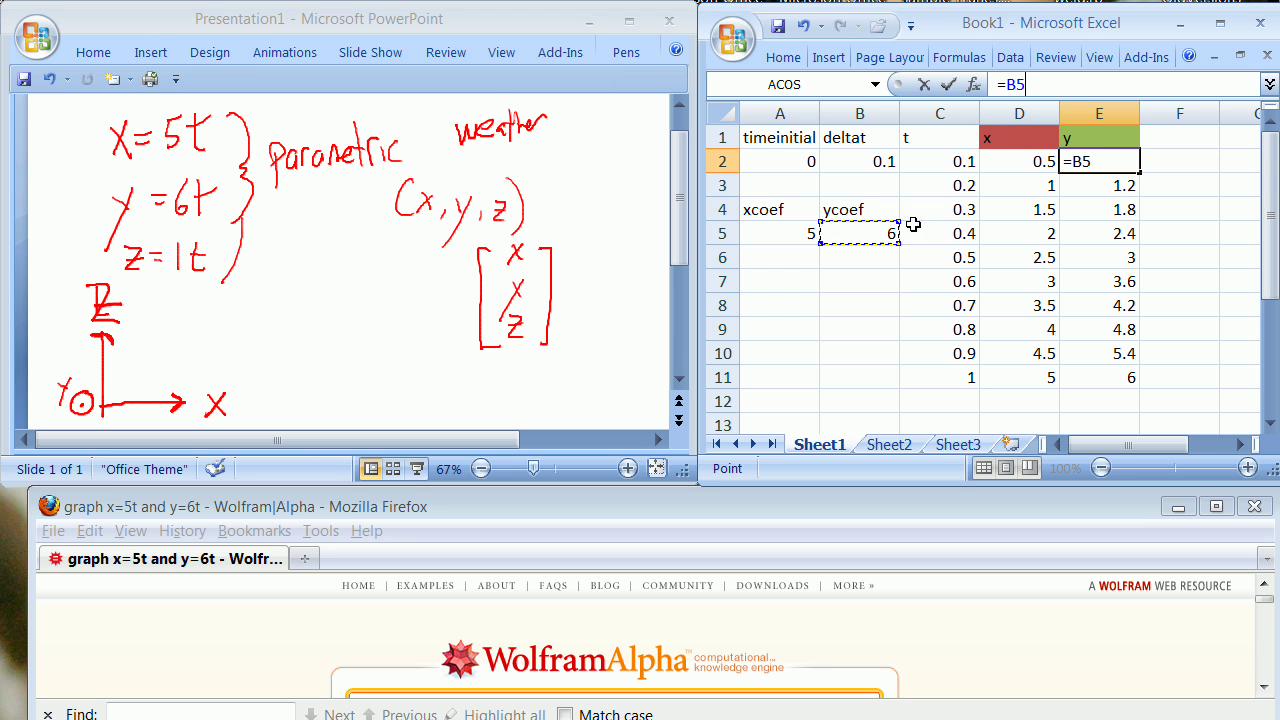
click(1004, 85)
text($)
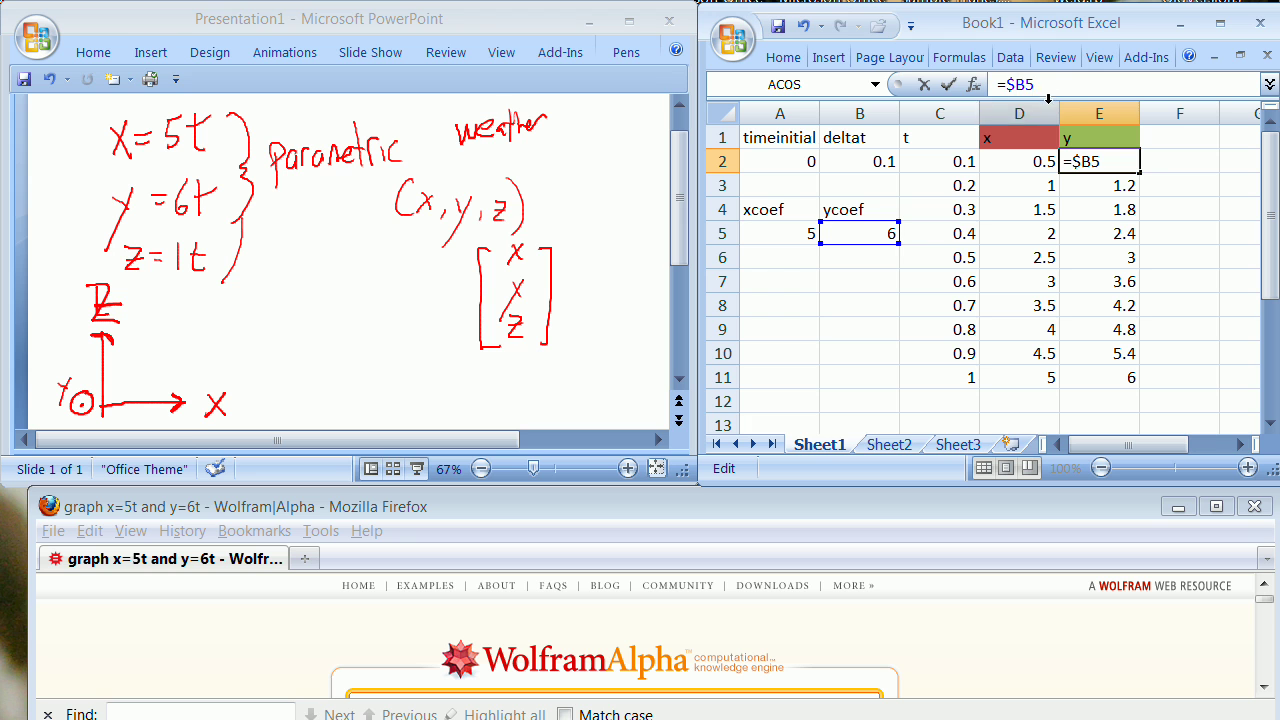
click(1022, 85)
text($5*)
click(956, 166)
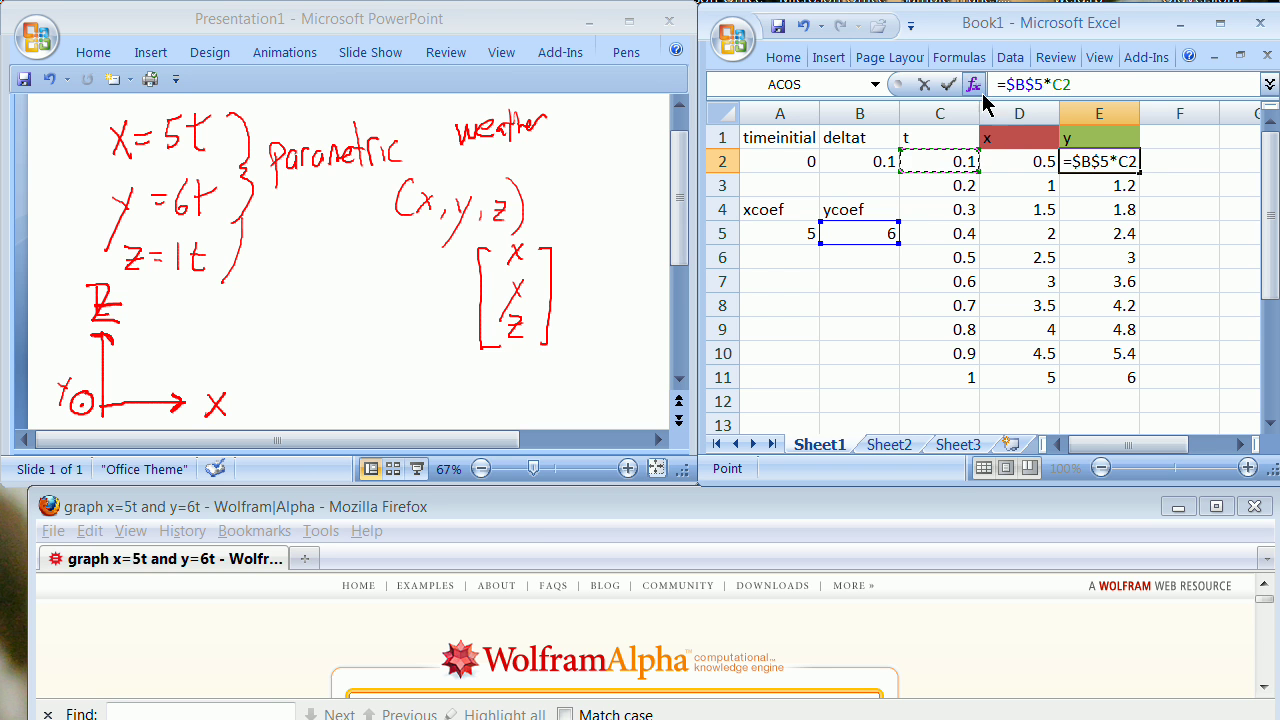
click(949, 85)
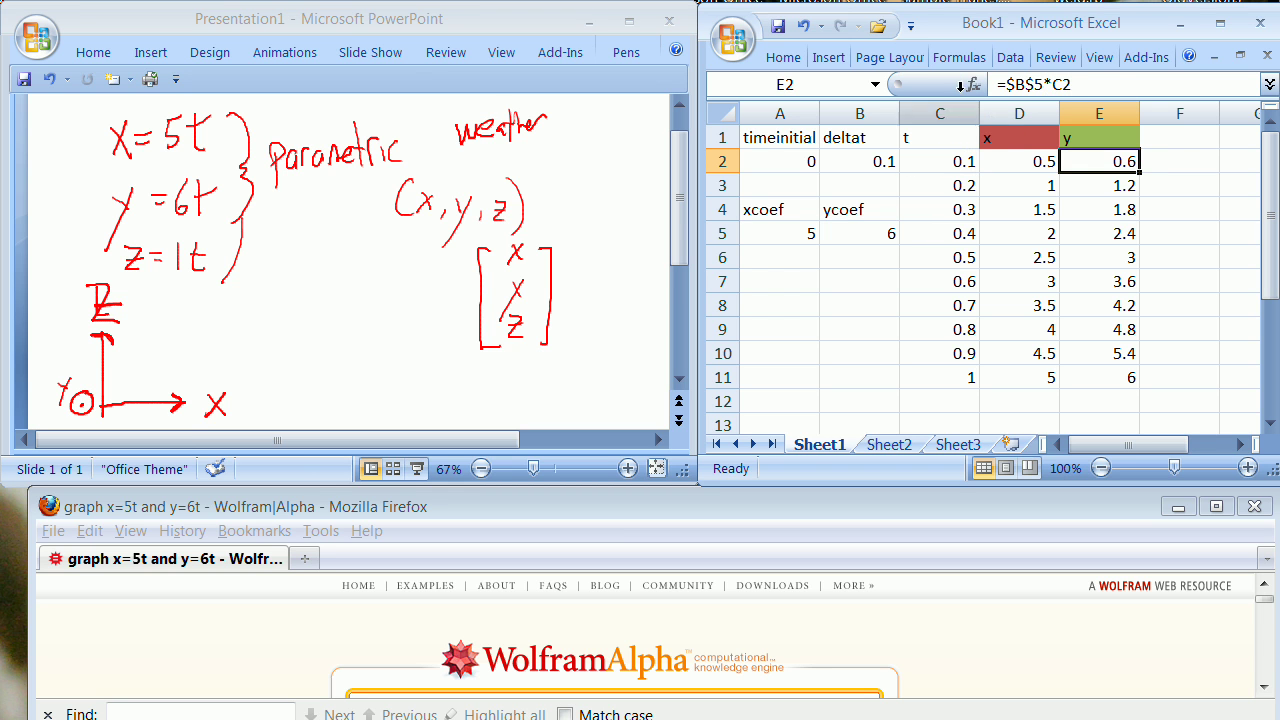
- Copy the =$B$5*C2 formula from cell E2 into cells E3 through E11
drag(1139, 173, 1138, 389)
click(1160, 166)
click(1122, 163)
right_click(1113, 161)
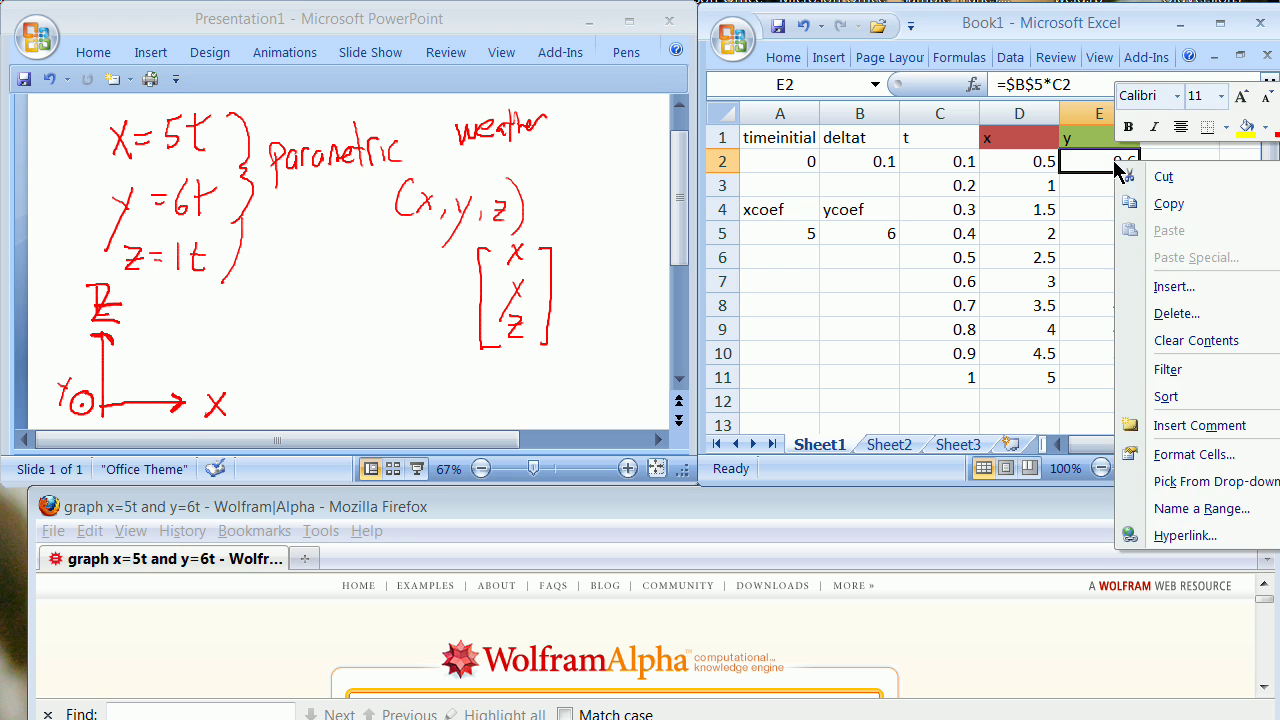
click(1160, 204)
drag(1125, 185, 1113, 376)
right_click(1112, 377)
click(1182, 442)
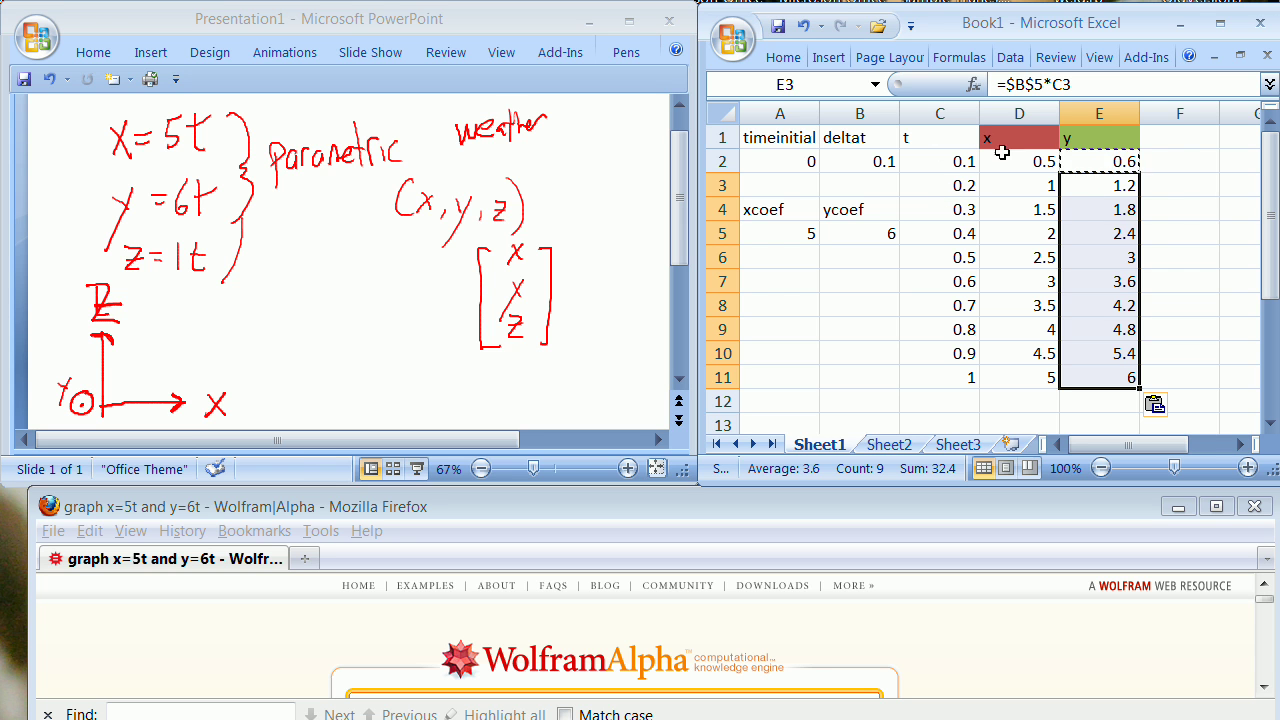
click(1191, 189)
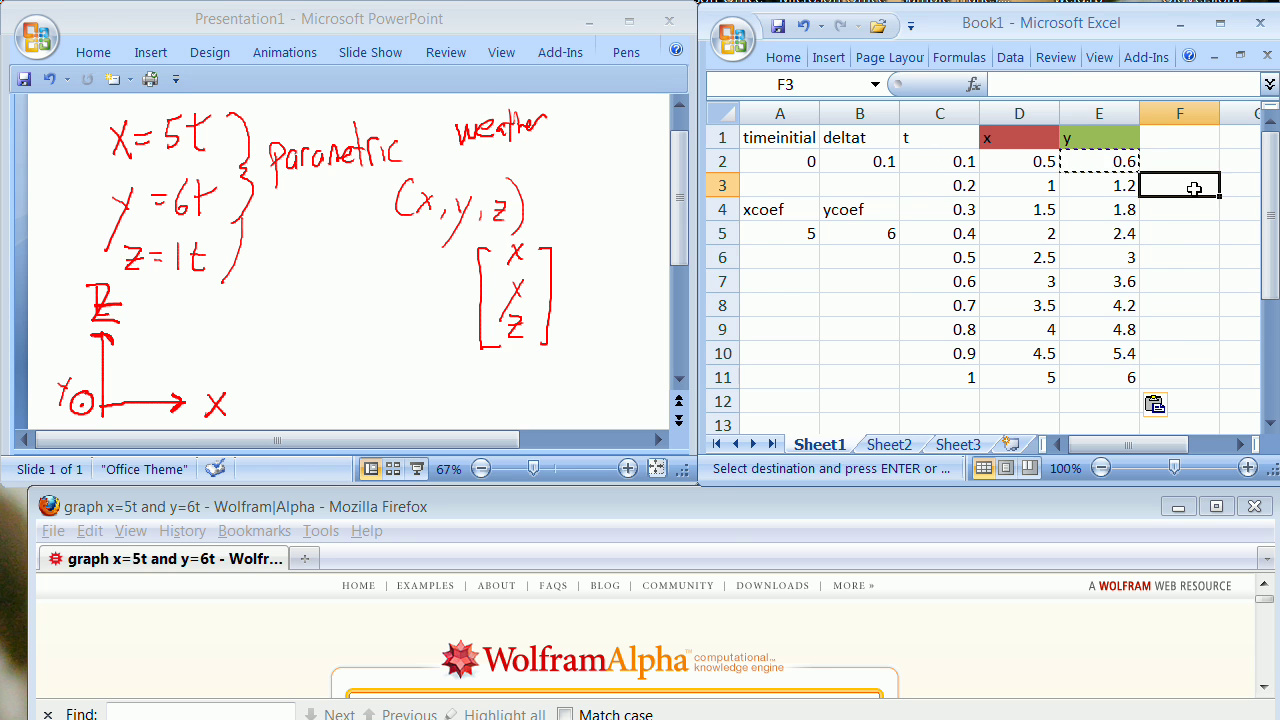
drag(924, 140, 1116, 381)
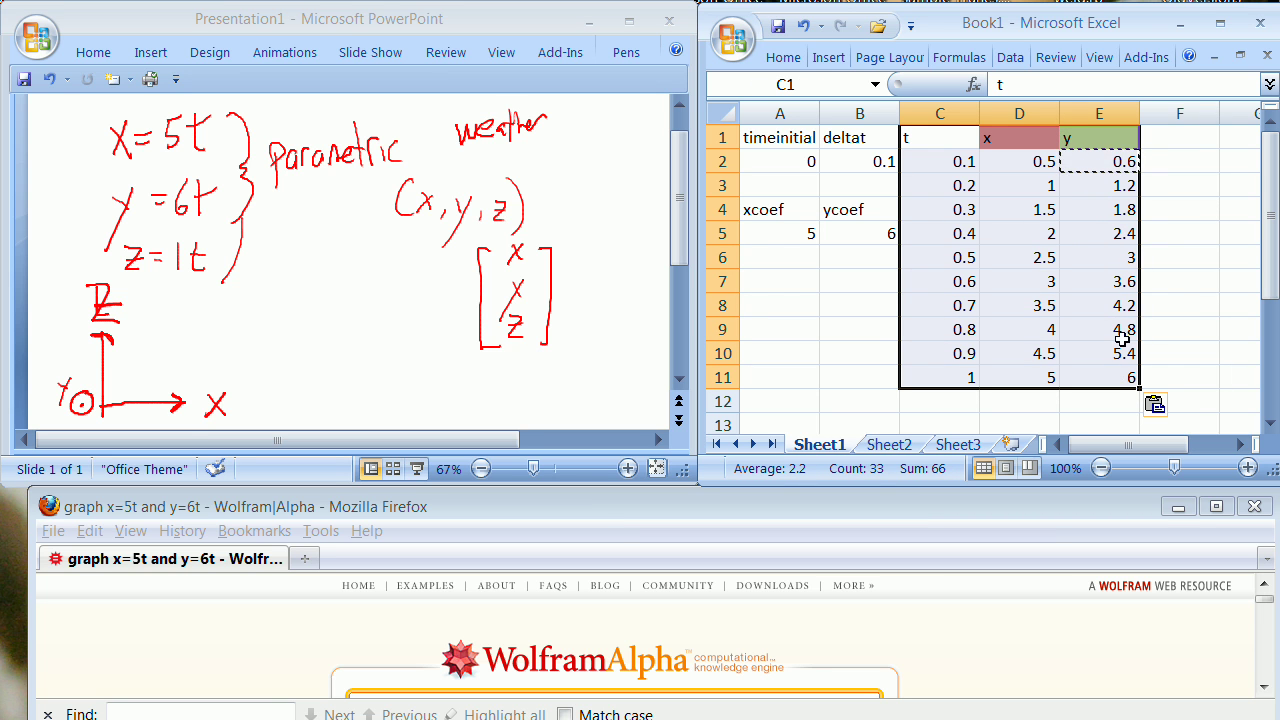
click(1189, 259)
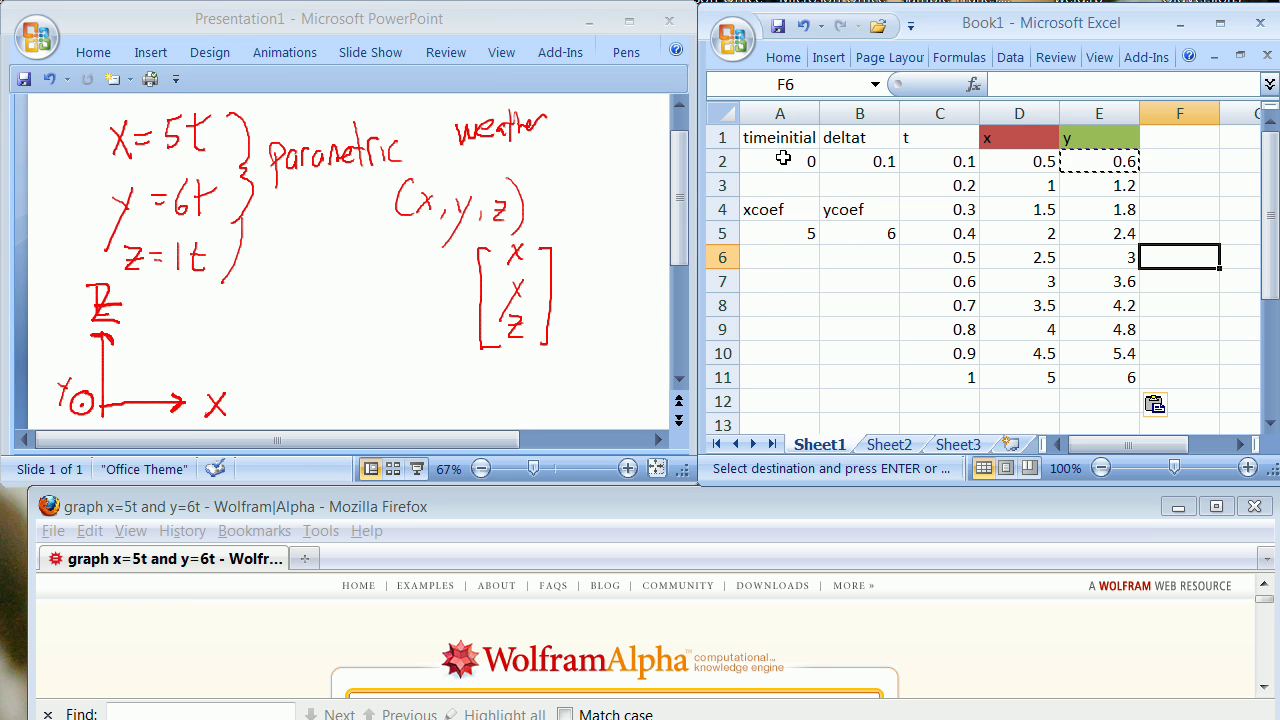
- Fill the timeinitial and deltat value cells A2:B2 with the standard purple theme colour
drag(795, 158, 842, 162)
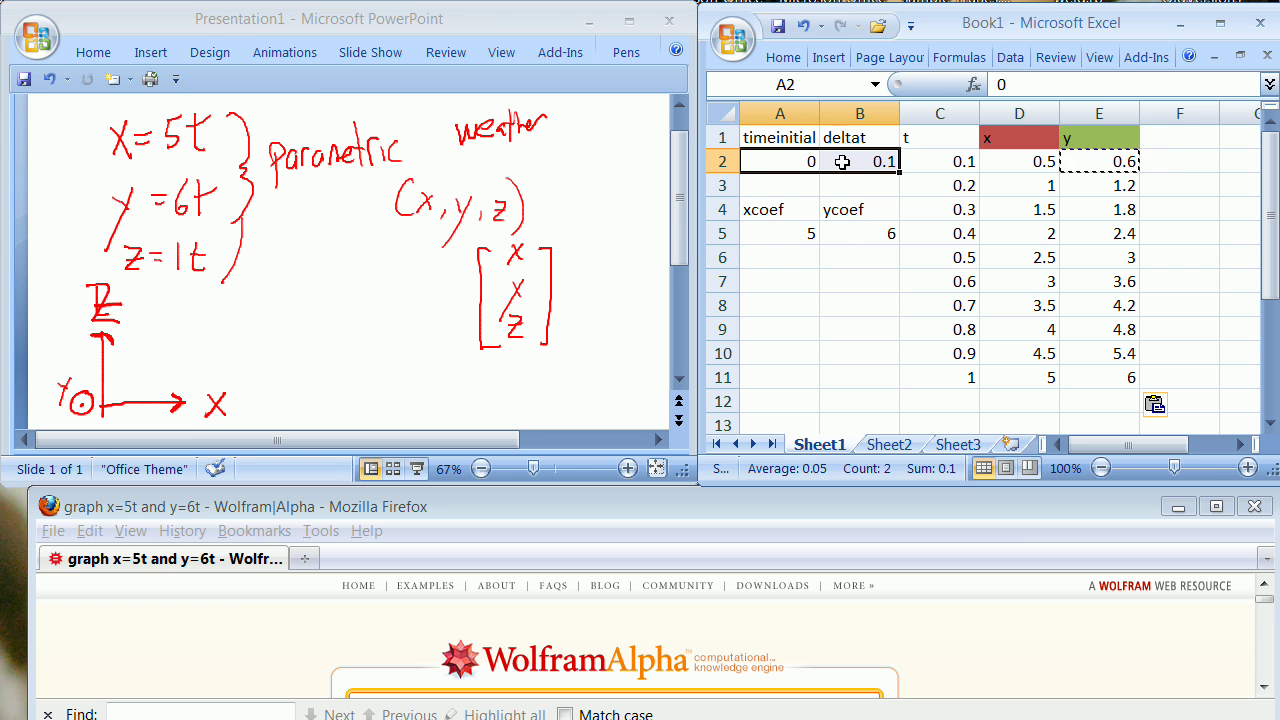
right_click(845, 163)
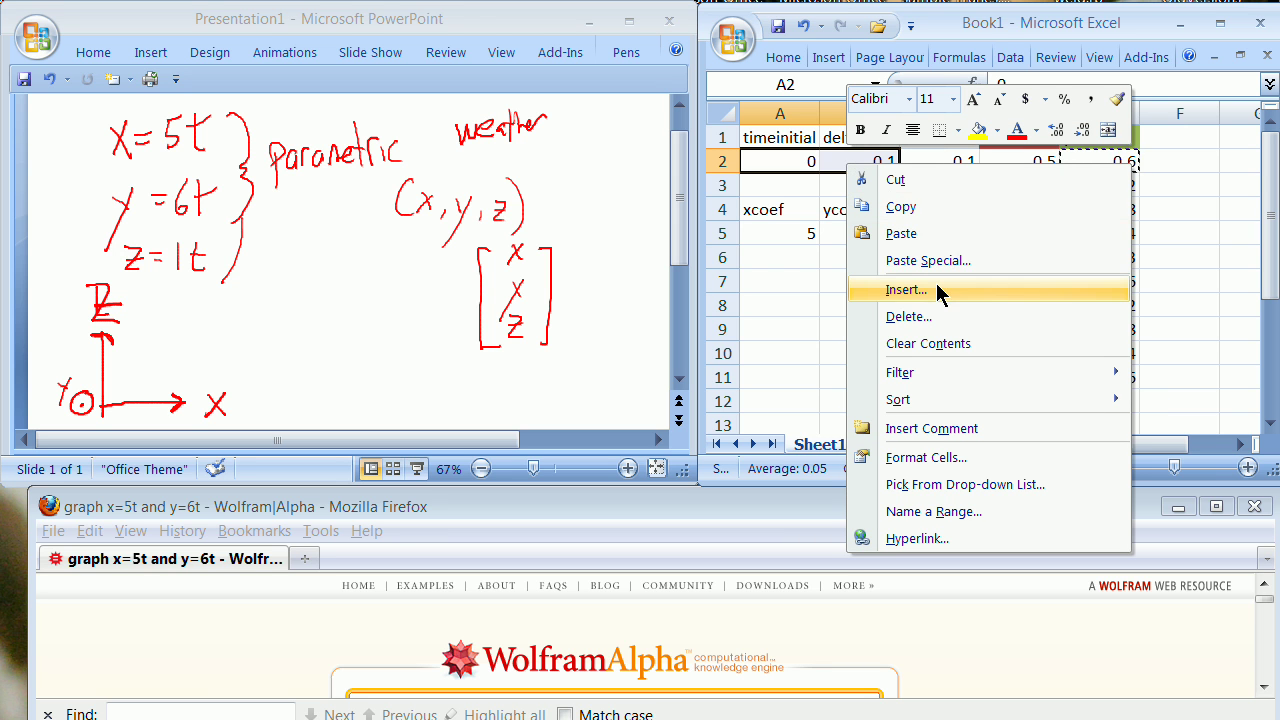
click(978, 457)
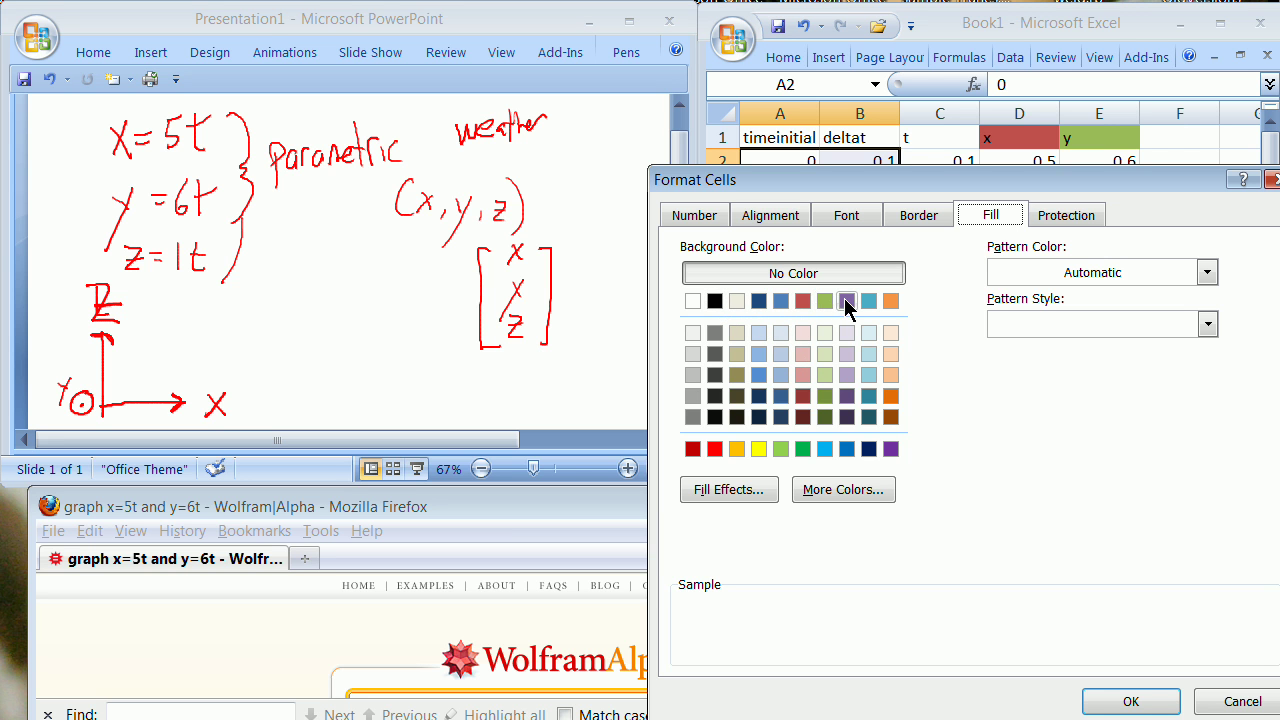
click(847, 301)
click(1131, 701)
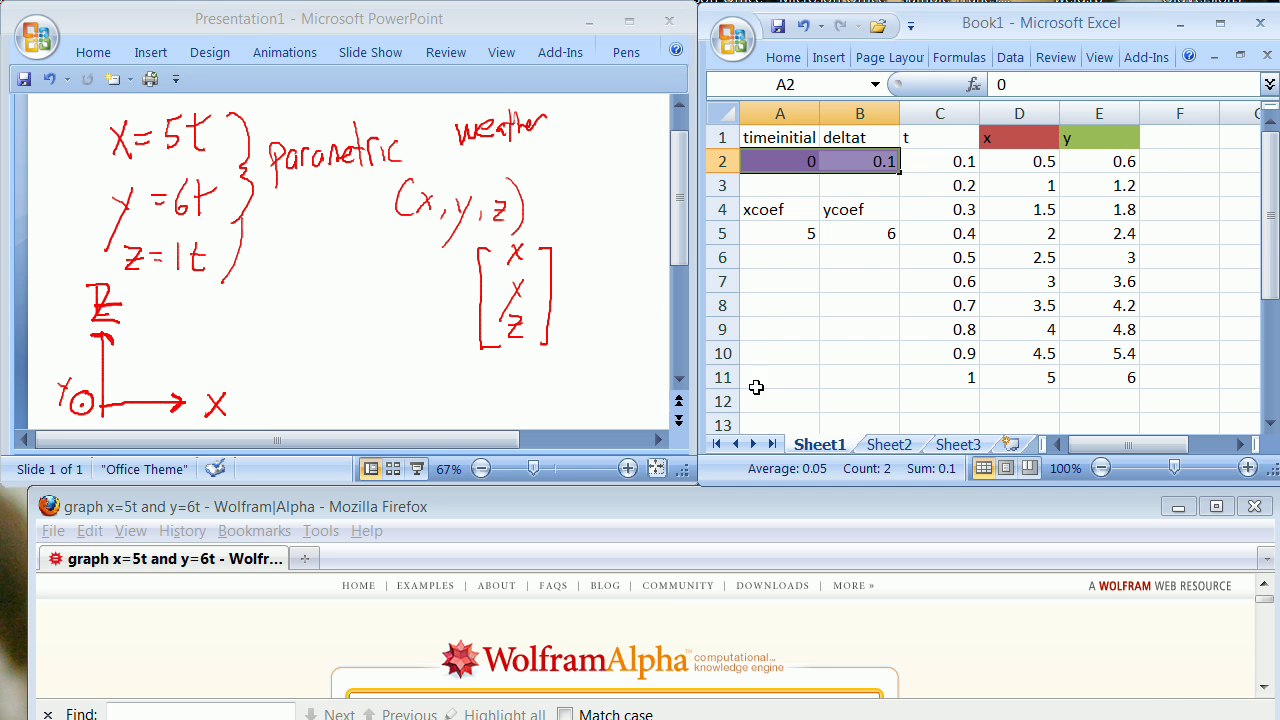
- Give the xcoef and ycoef value cells A5:B5 the same purple background fill as A2:B2
click(775, 277)
click(782, 232)
drag(782, 232, 872, 233)
right_click(872, 233)
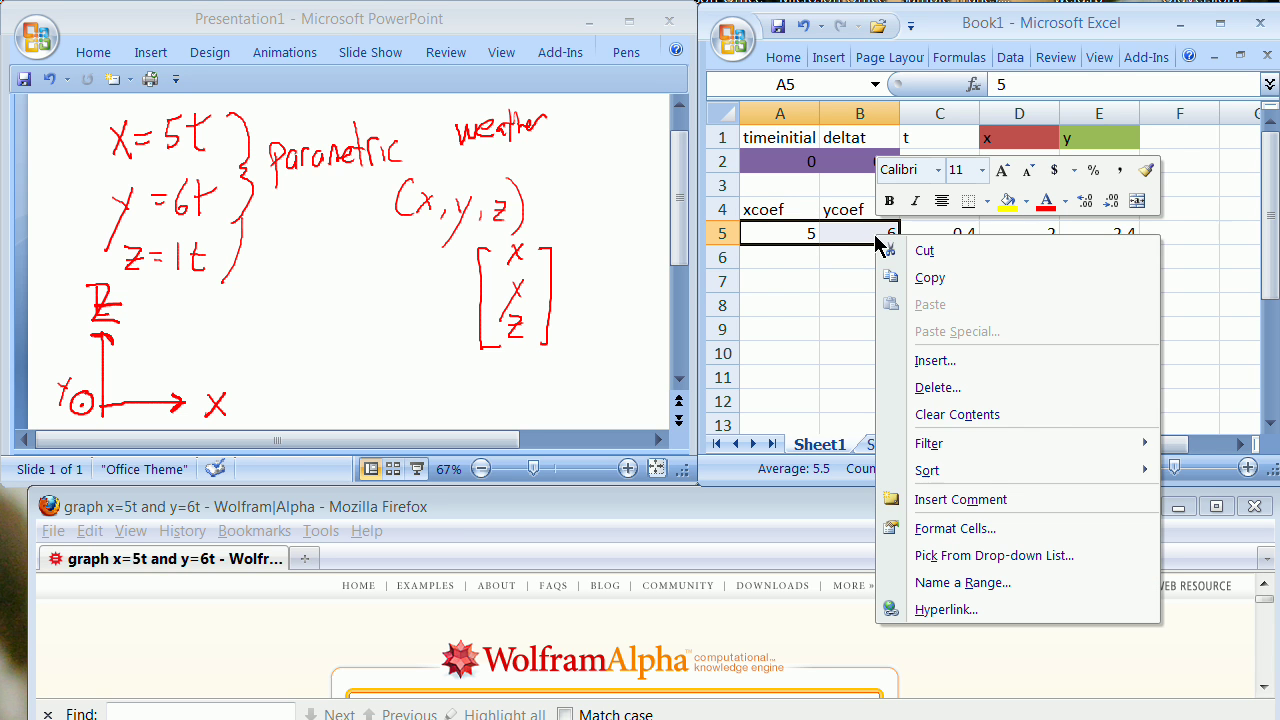
click(1000, 543)
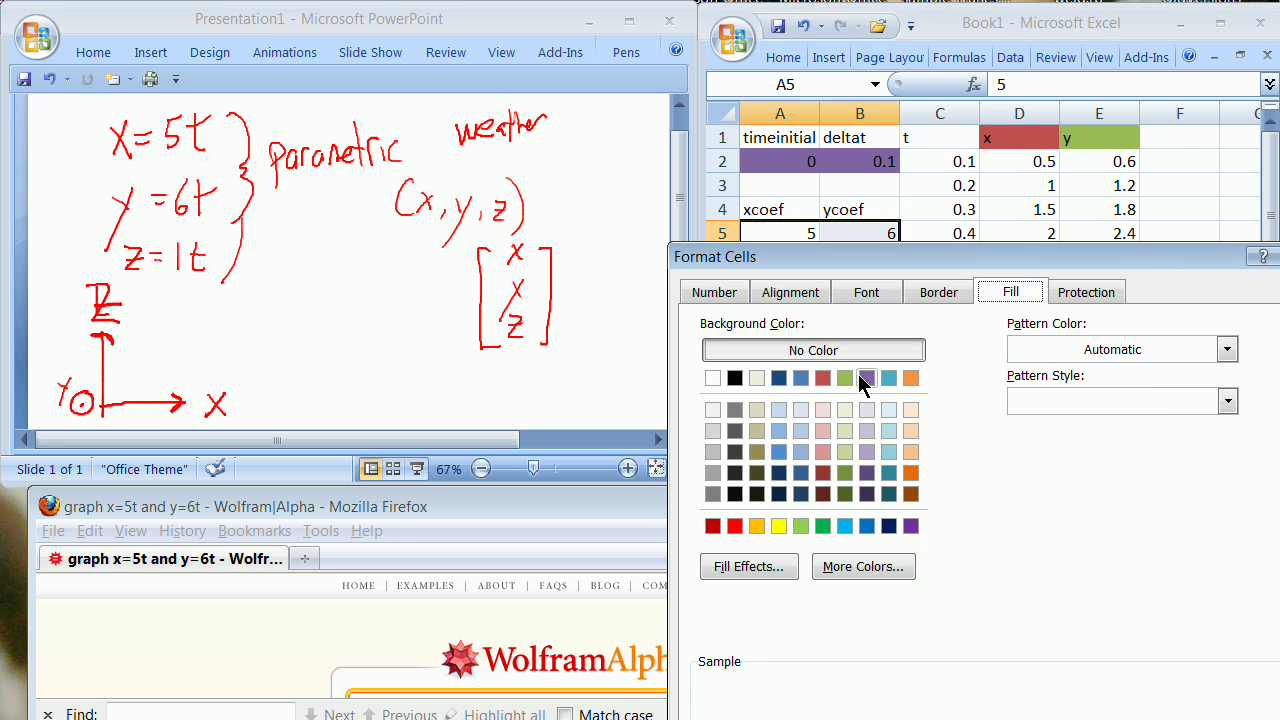
click(862, 379)
key(Return)
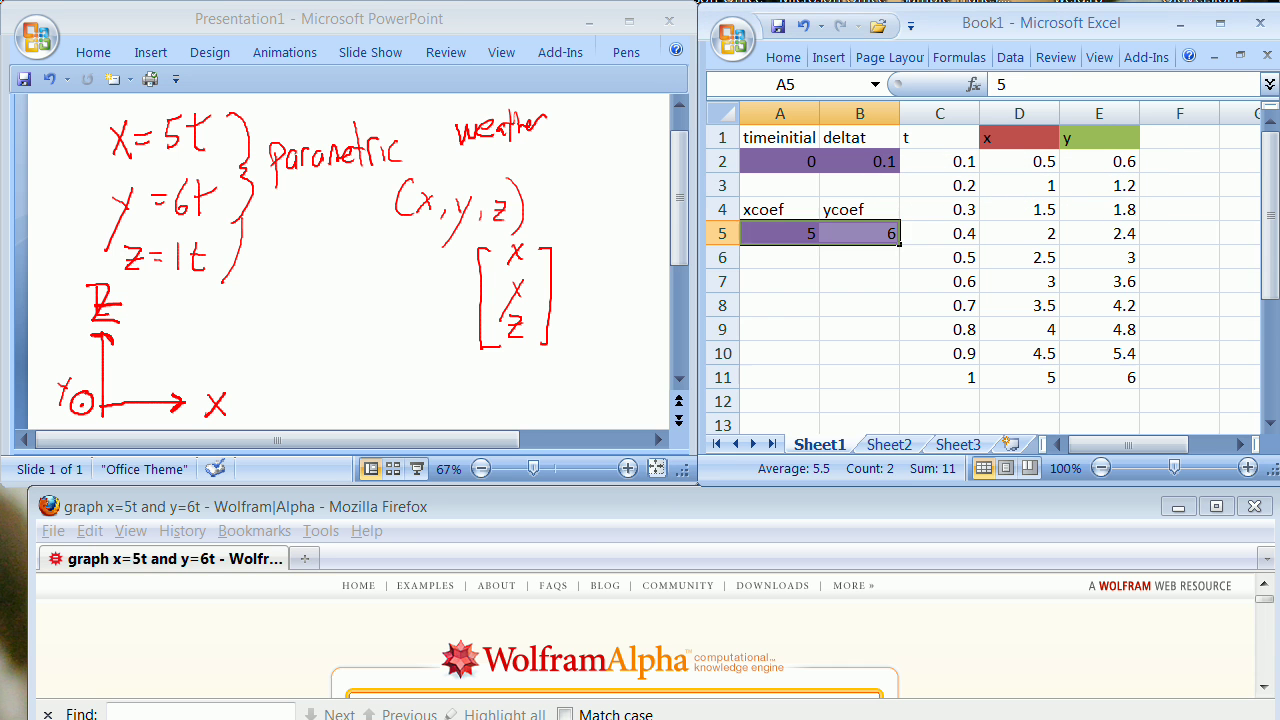
click(876, 385)
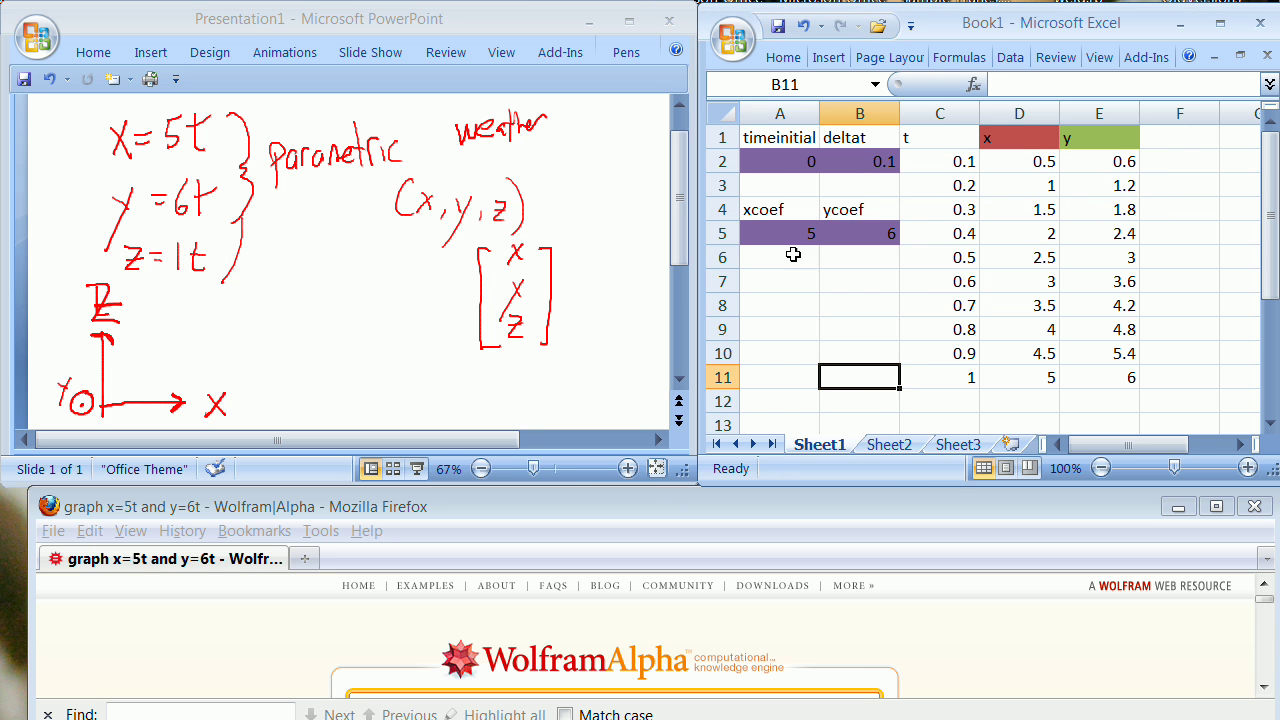
- Set the timeinitial value in cell A2 to 8
click(785, 160)
text(8)
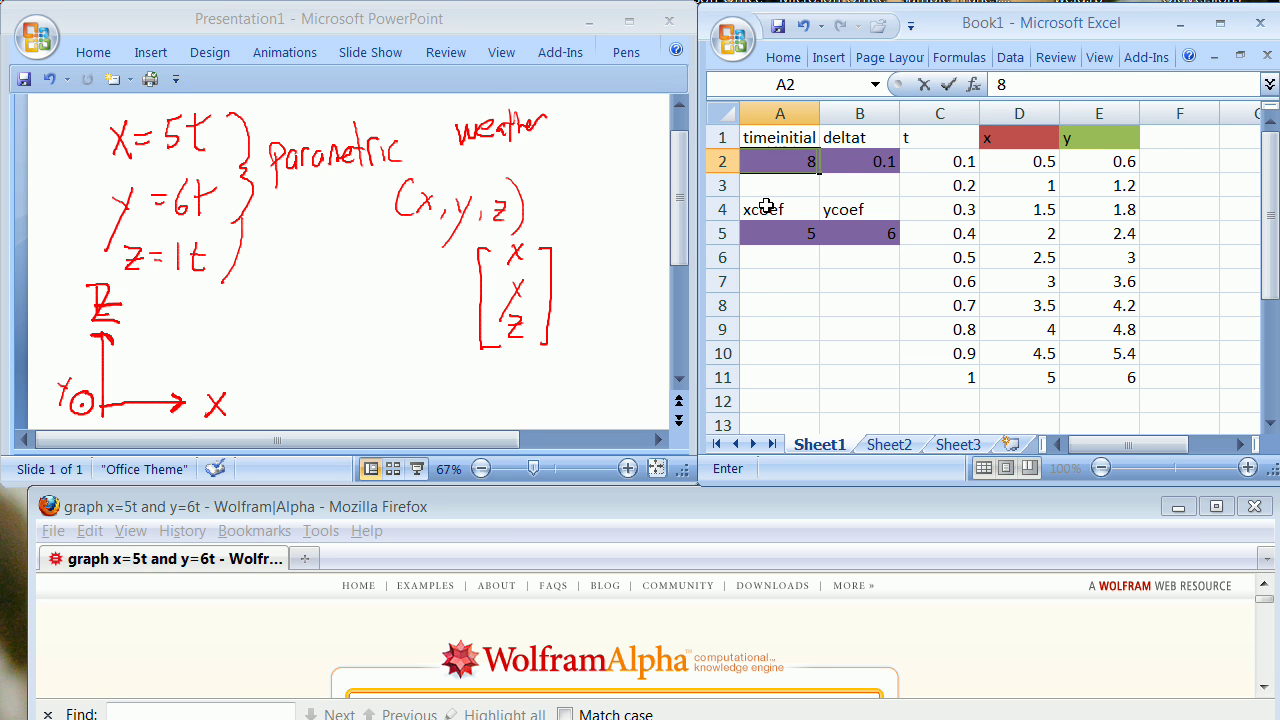
key(Return)
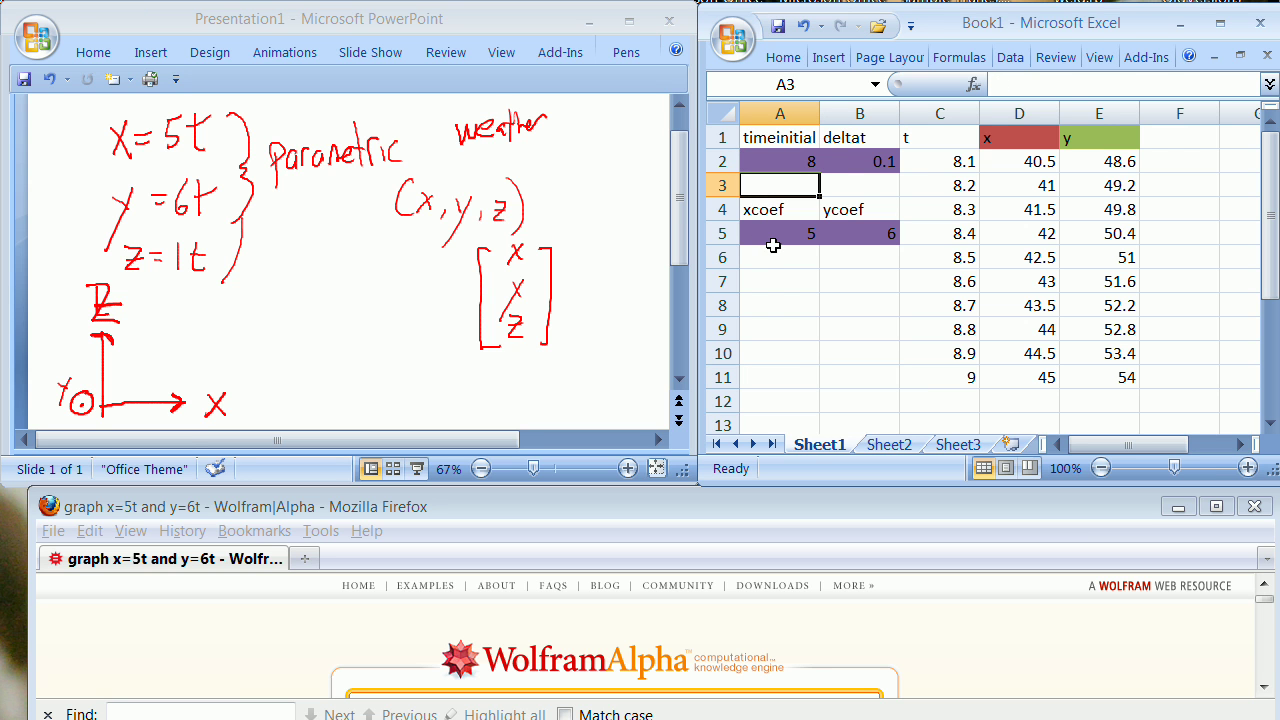
- Set the xcoef value in cell A5 to 7 and the ycoef value in cell B5 to 9
click(774, 237)
text(7)
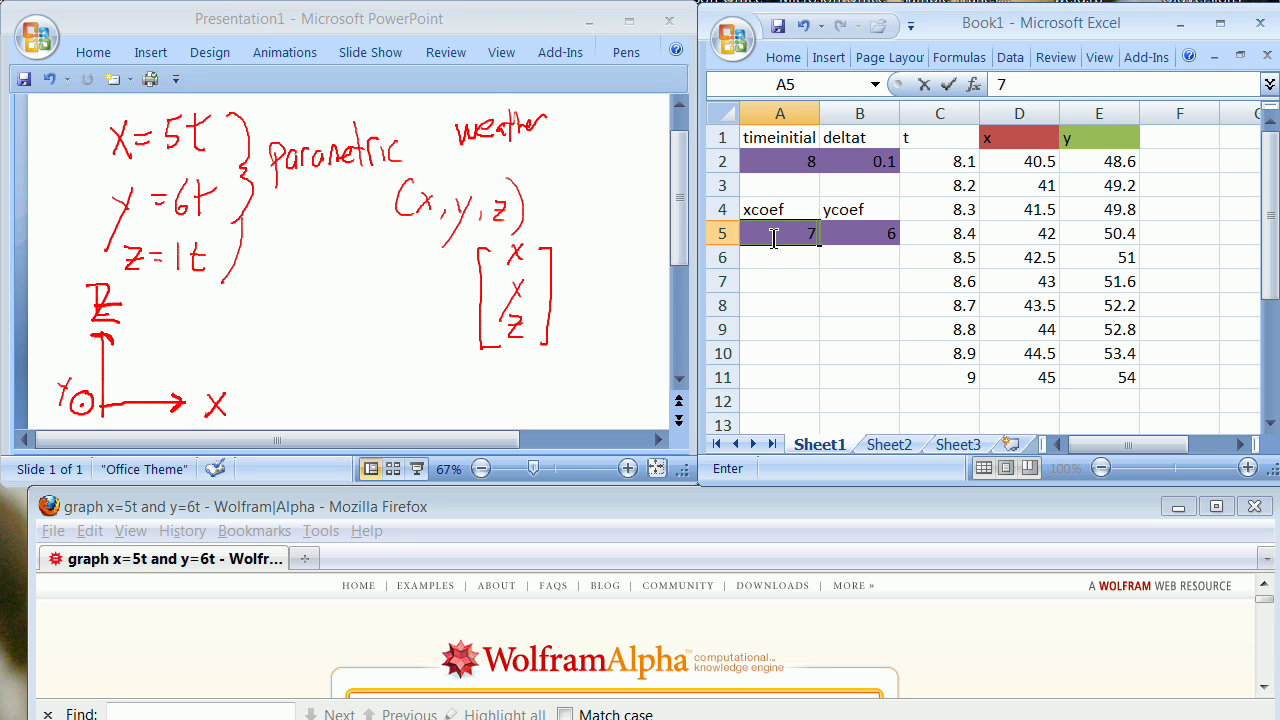
key(Return)
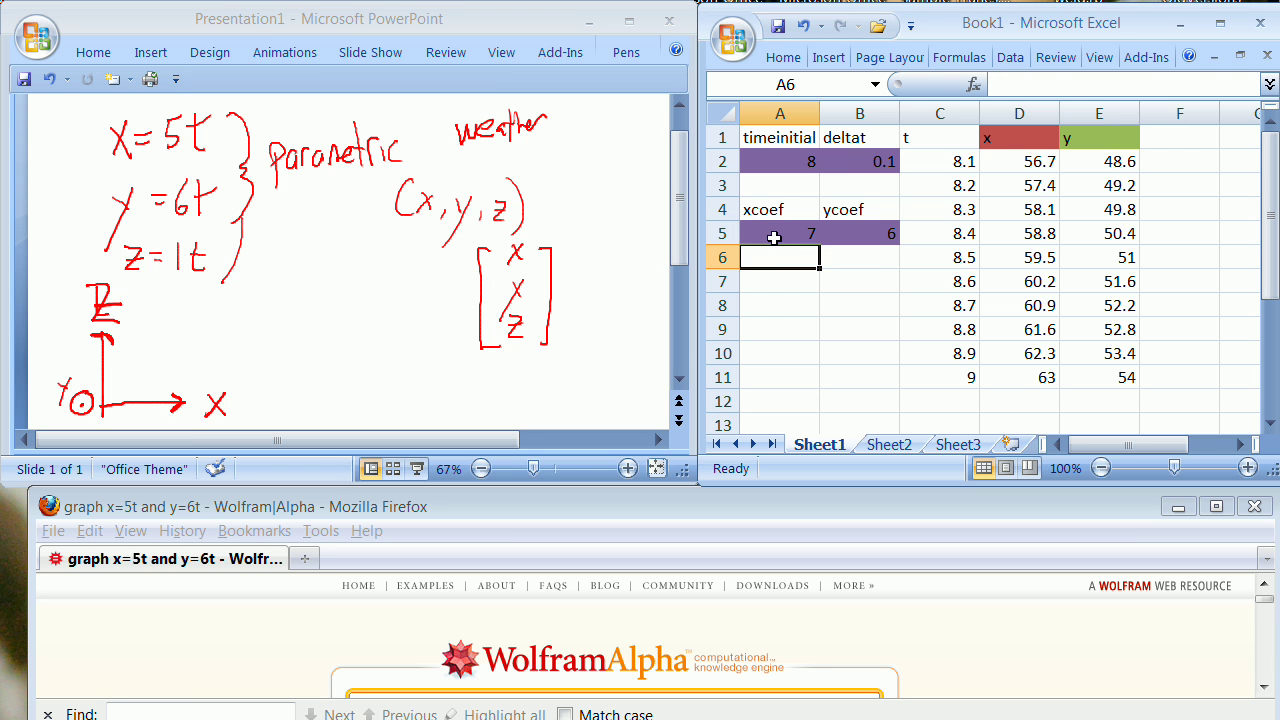
click(878, 235)
text(9)
key(Return)
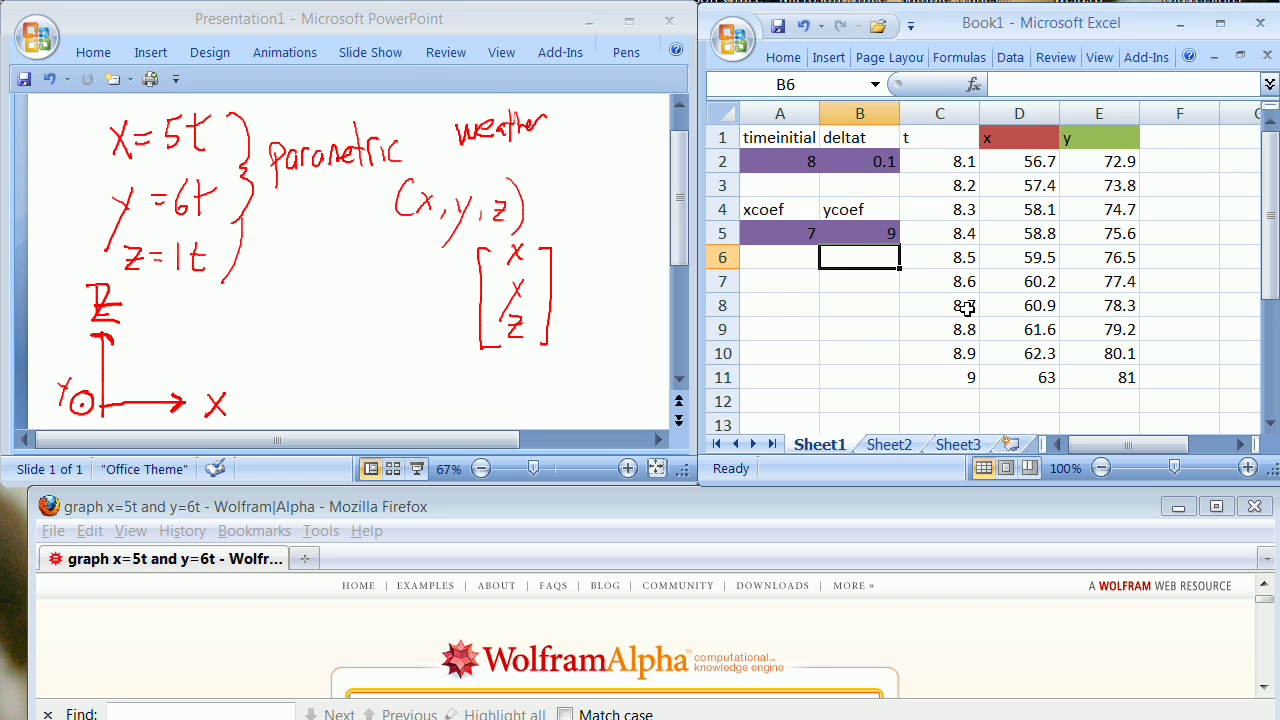
click(1168, 141)
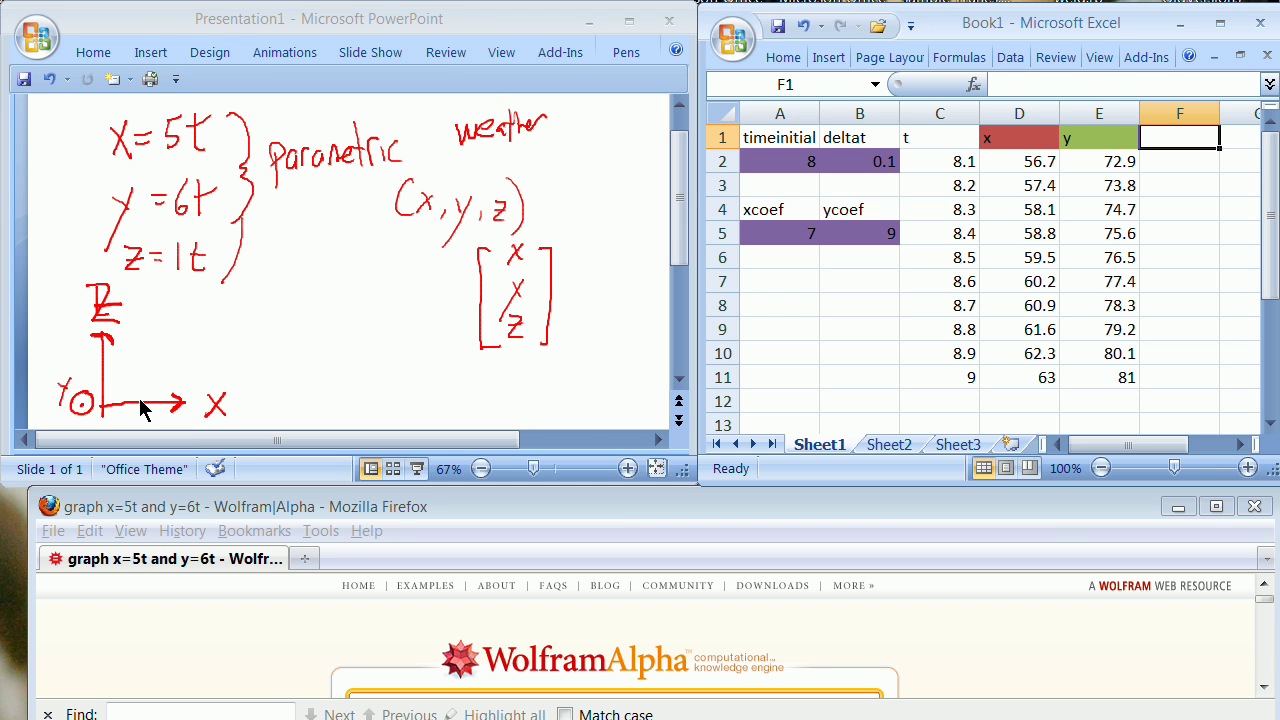
- Switch to WolframAlpha in Firefox, rerun the query "graph x=5t and y=6t", and examine its input interpretation and parametric plot
click(1263, 688)
click(1263, 690)
click(1263, 690)
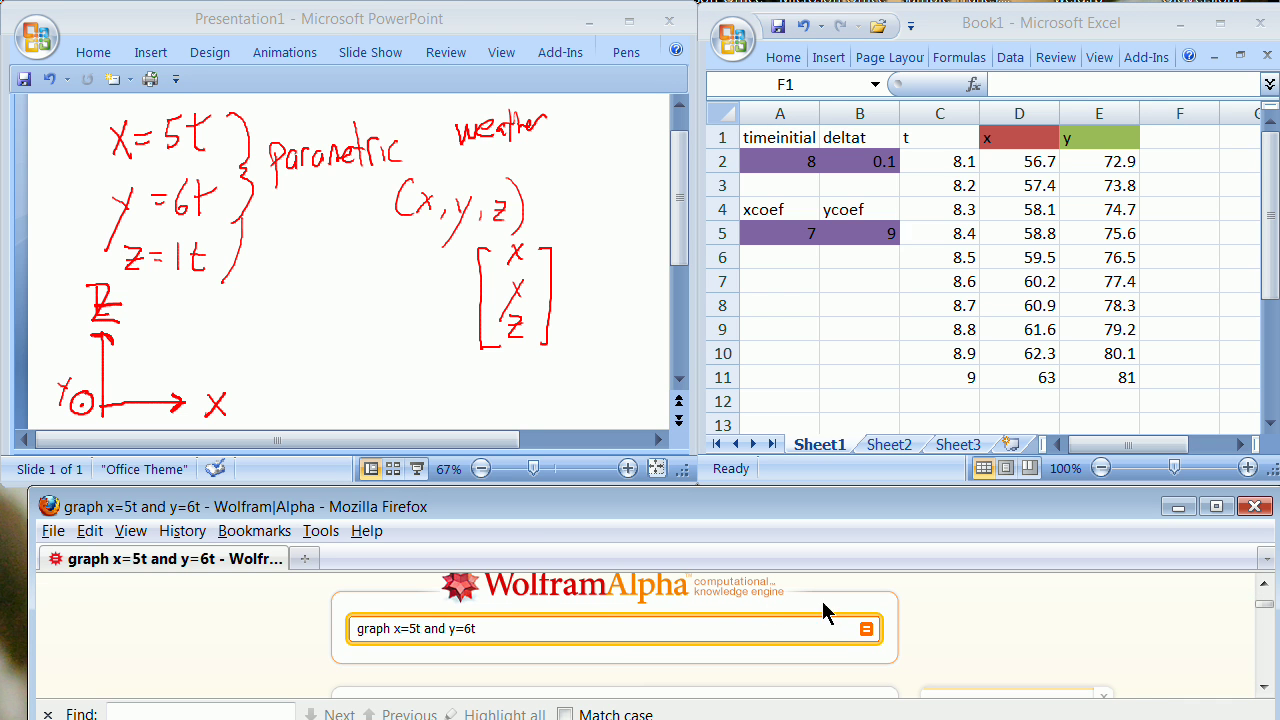
click(867, 629)
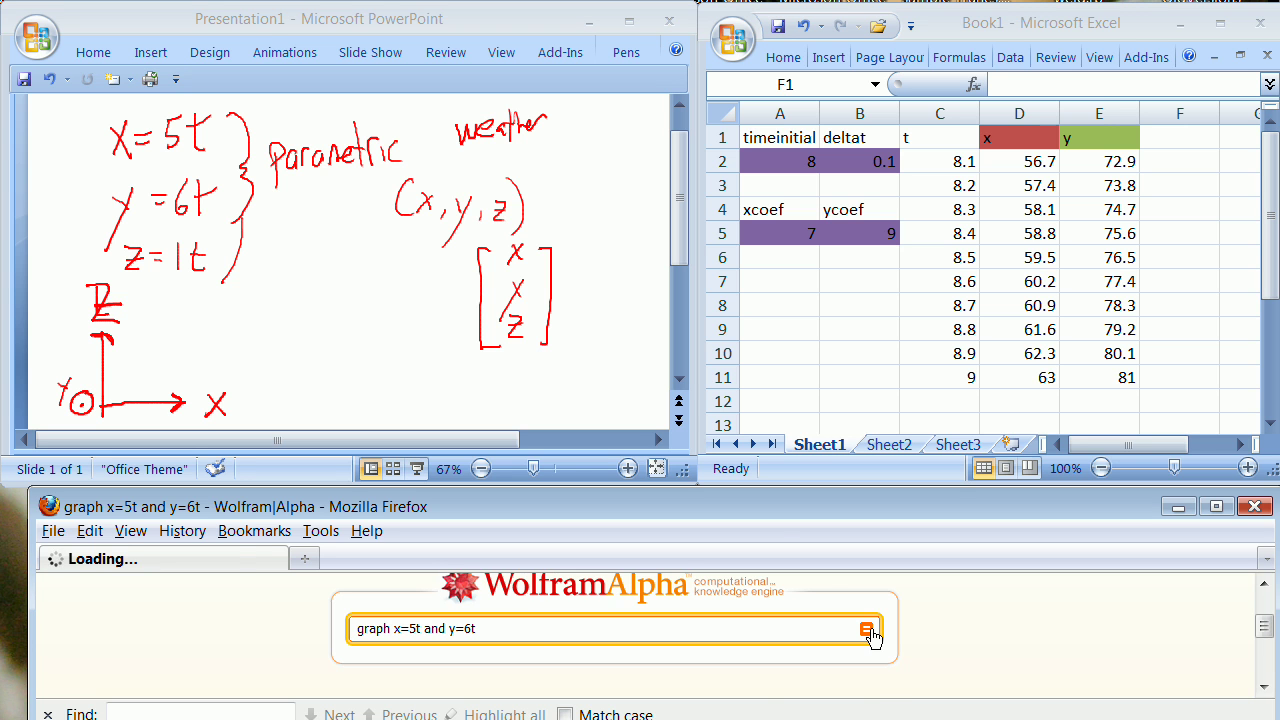
click(1264, 688)
scroll(1268, 697, down, 5)
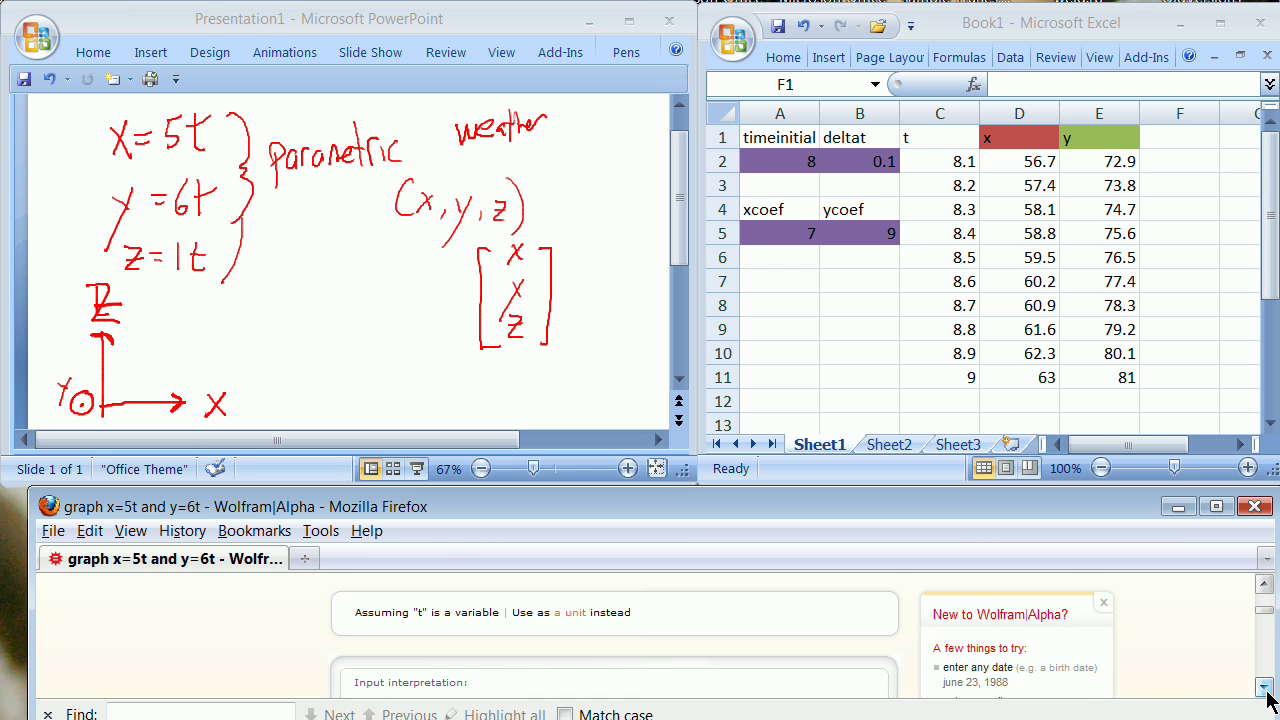
scroll(1268, 697, down, 4)
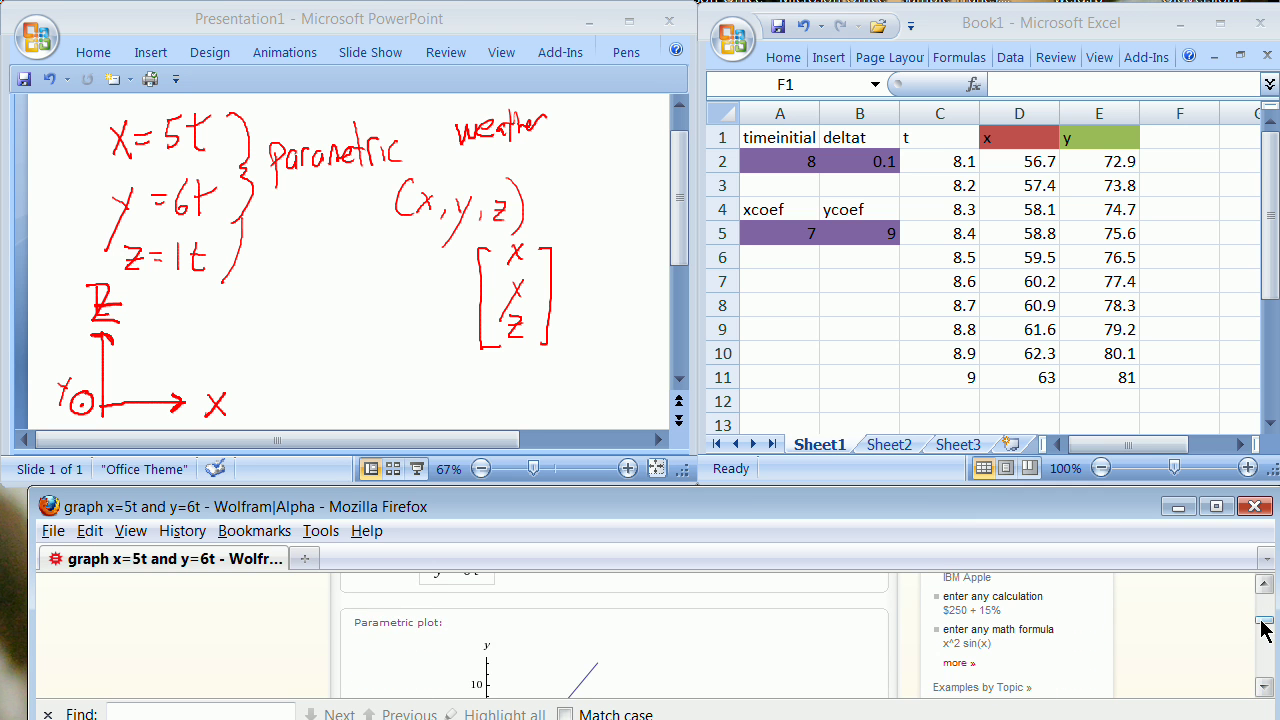
scroll(1264, 617, up, 3)
mouse_move(1264, 617)
mouse_down()
mouse_move(1260, 606)
mouse_move(1262, 626)
mouse_up()
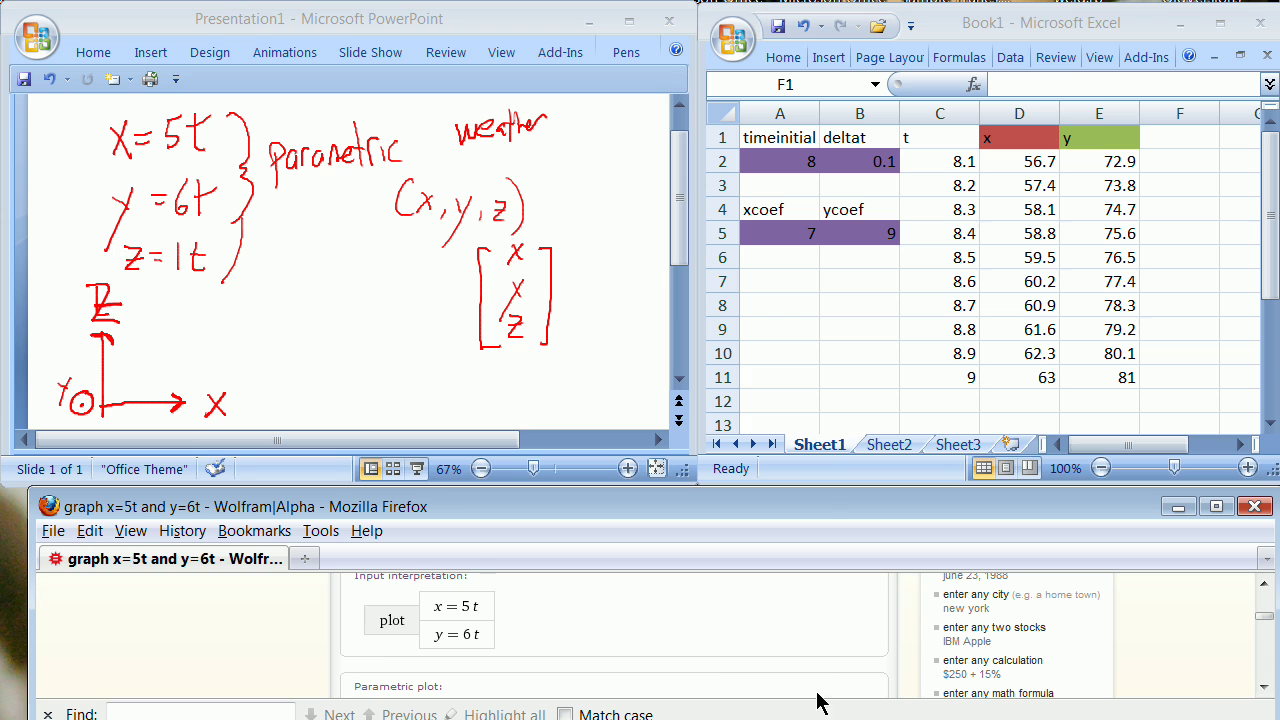